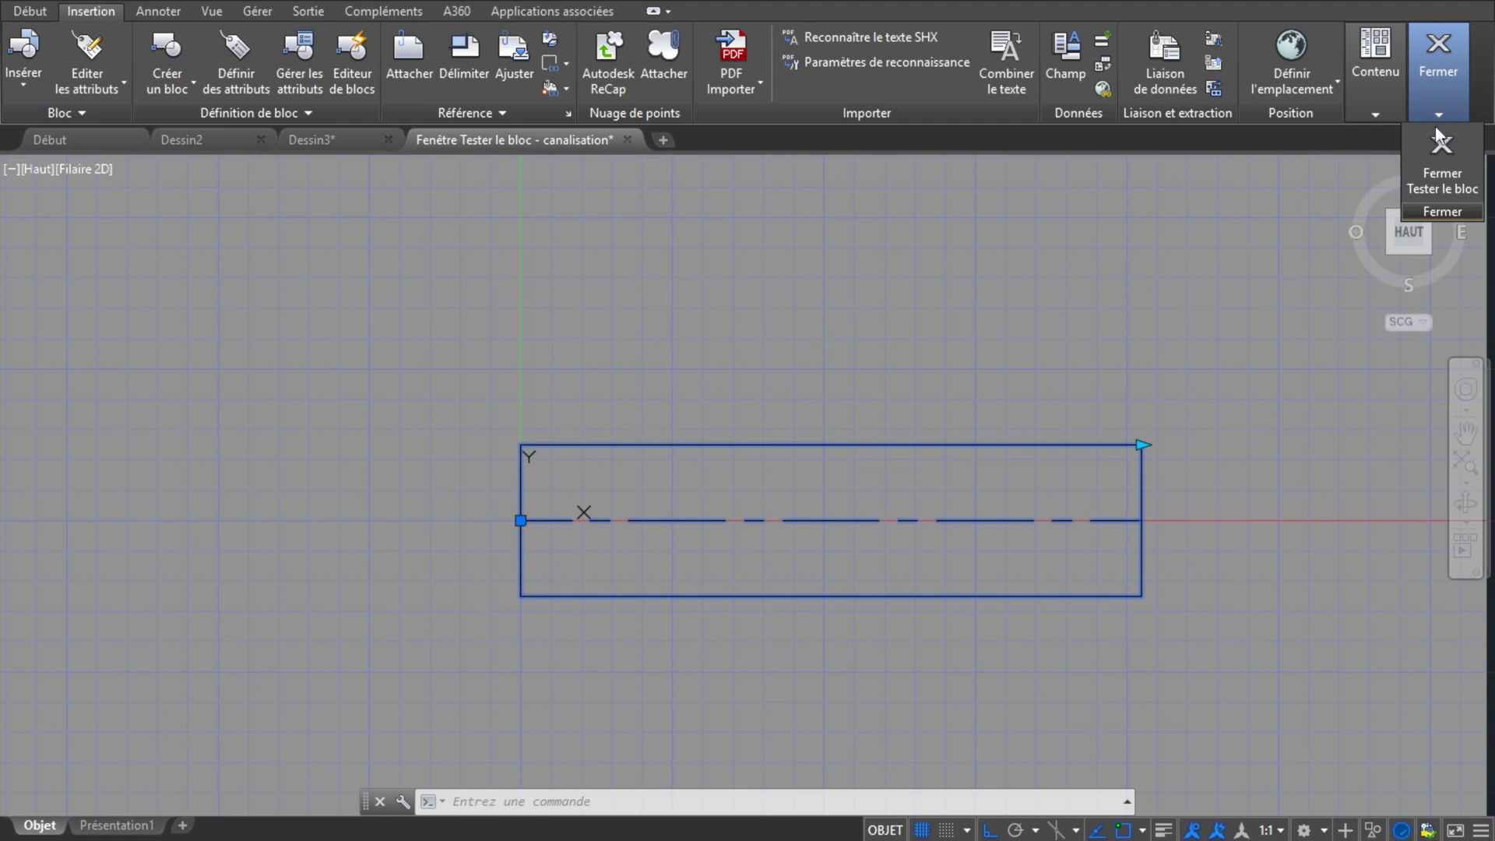
# - Close the block test and start an attribute definition in the pipe block with the tag "longueuraffiché"
pyautogui.click(1441, 158)
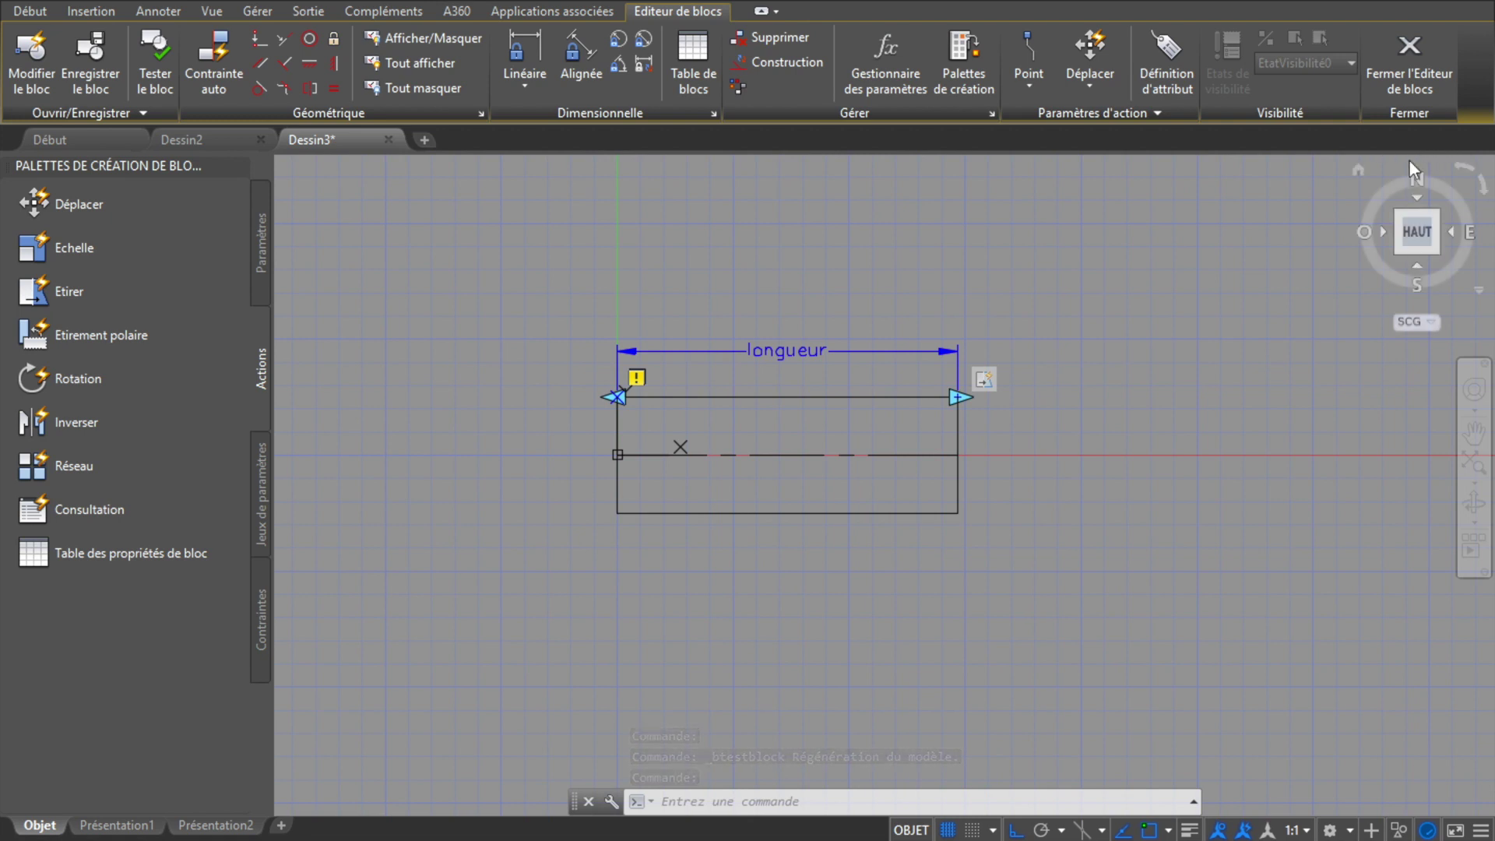
pyautogui.click(101, 14)
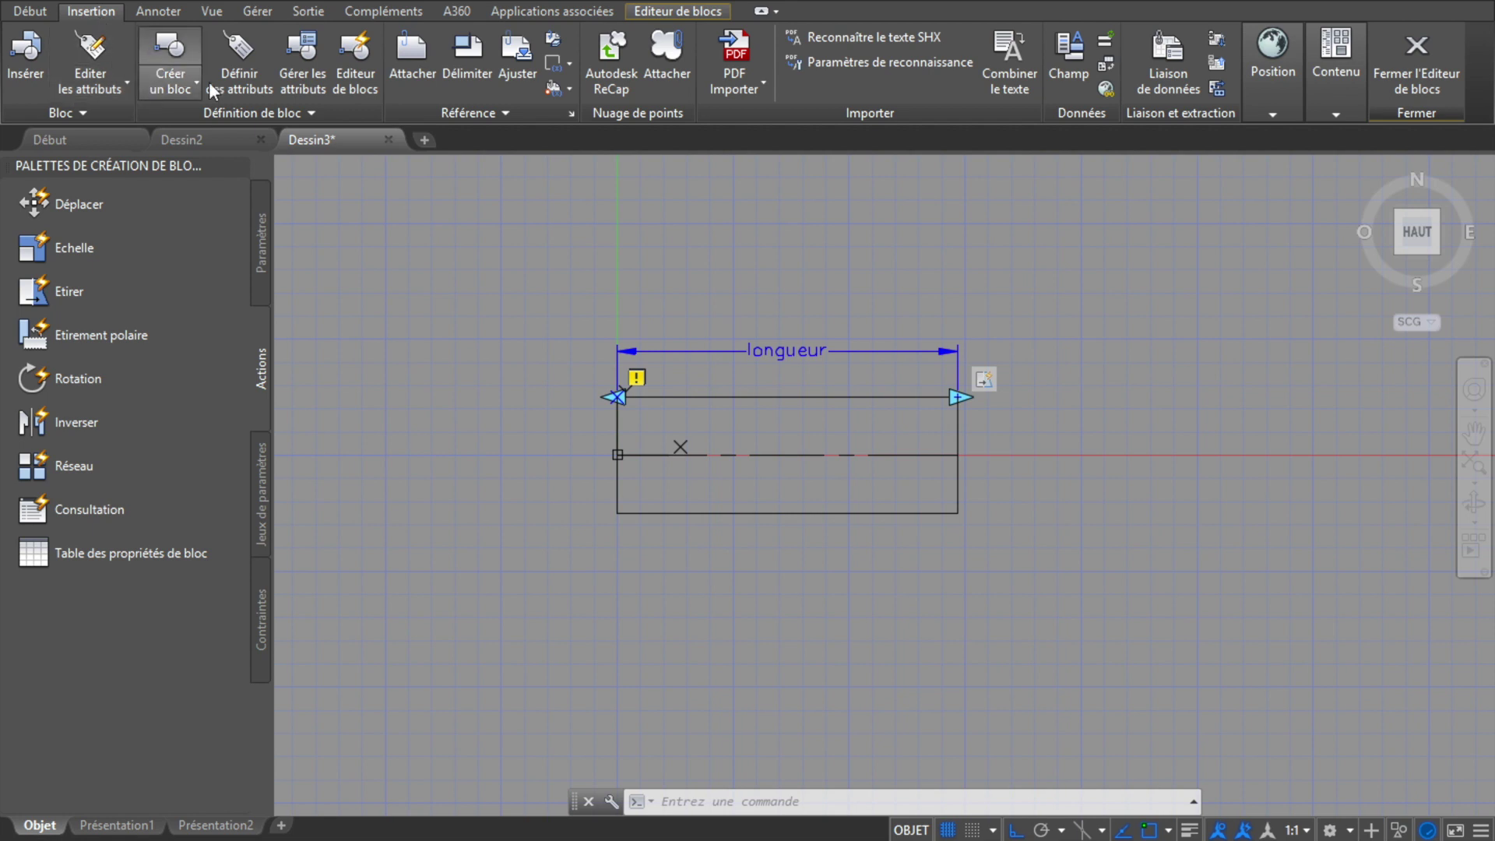
pyautogui.click(224, 64)
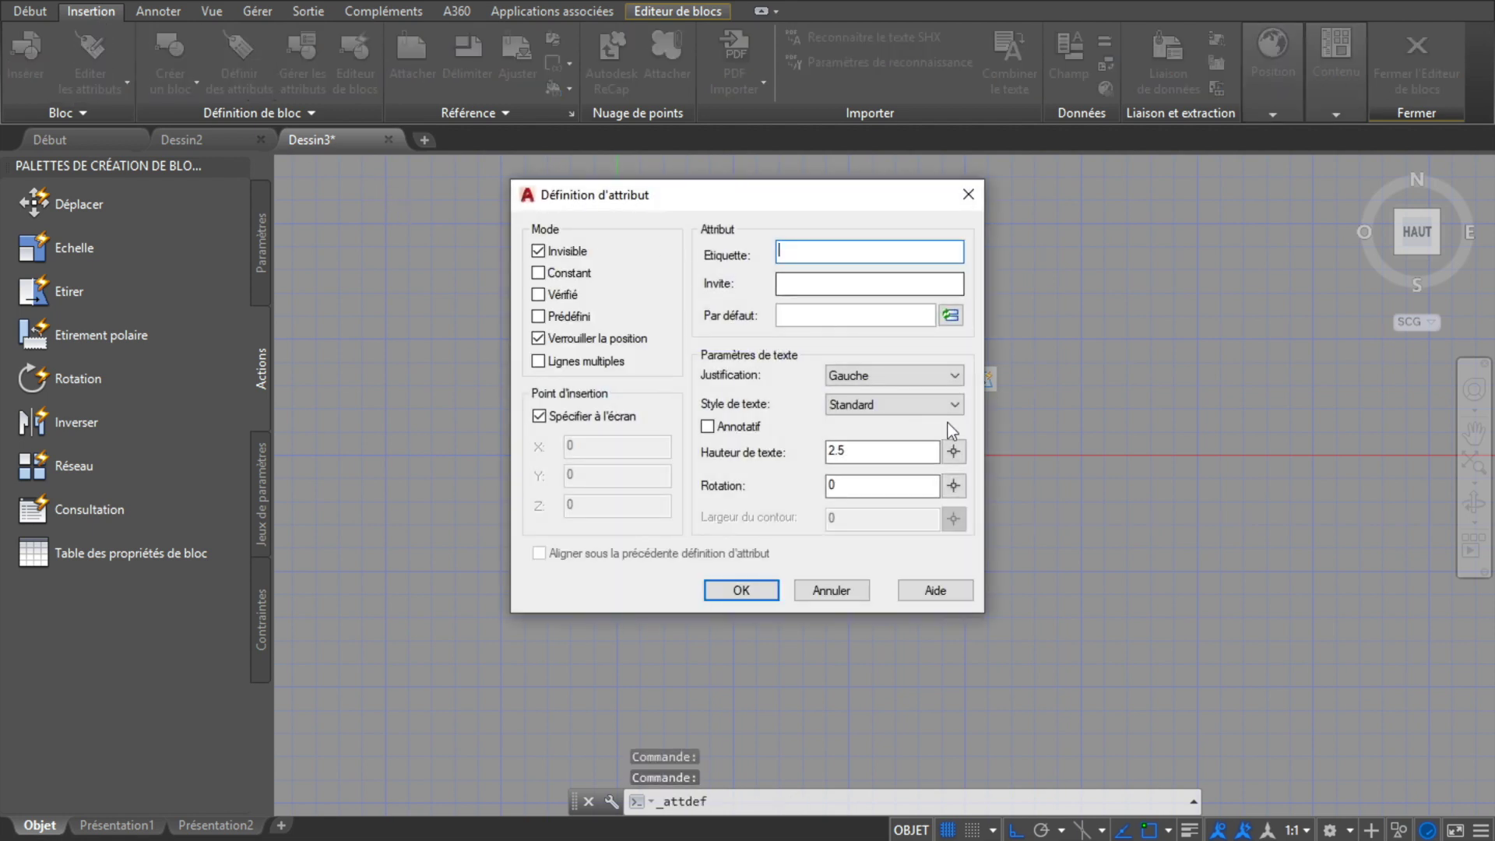
pyautogui.write('longueur')
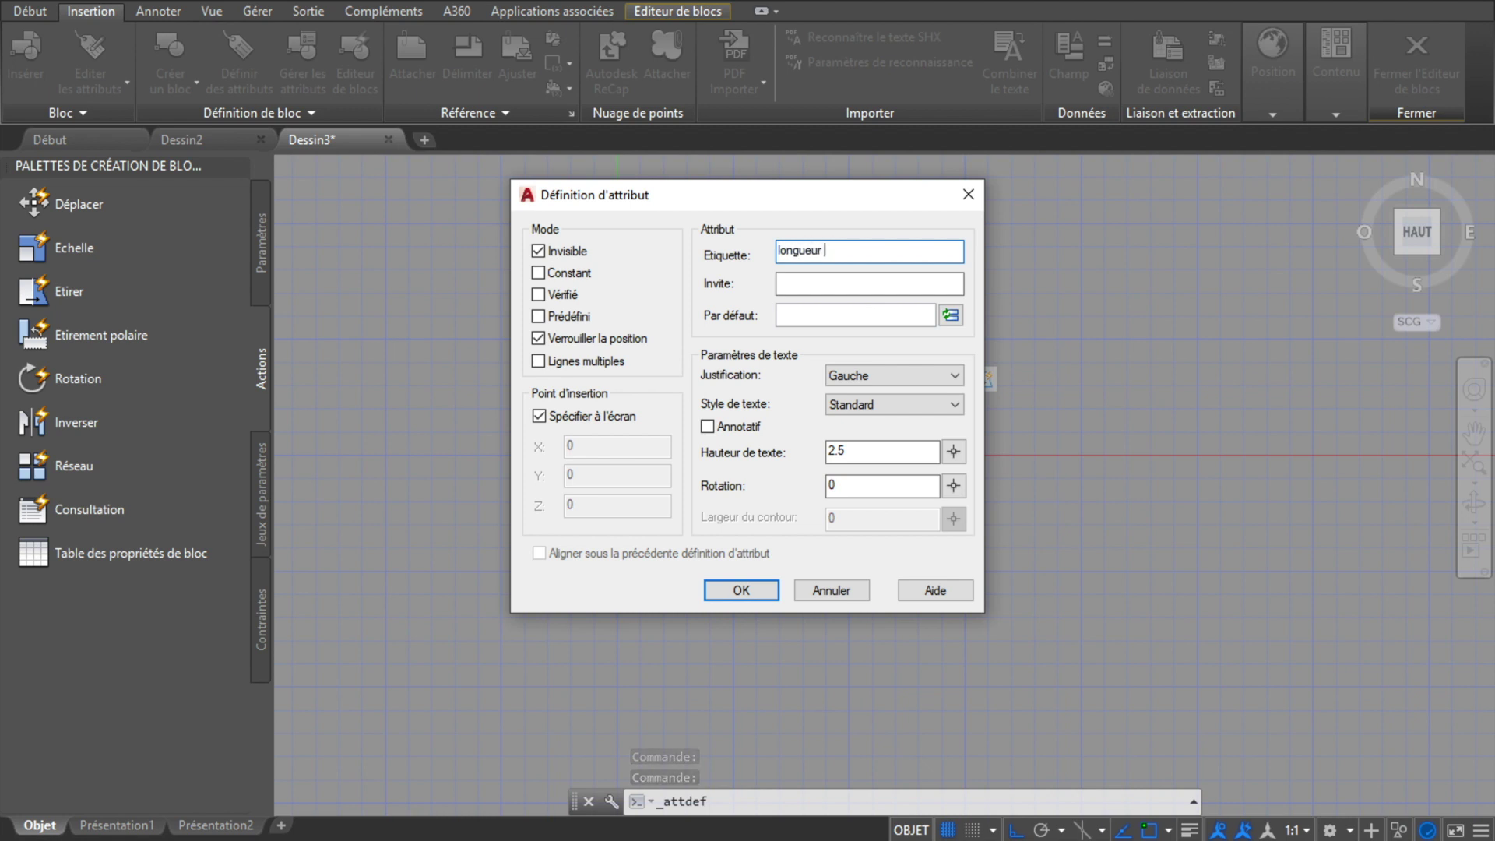
pyautogui.write(' affiché')
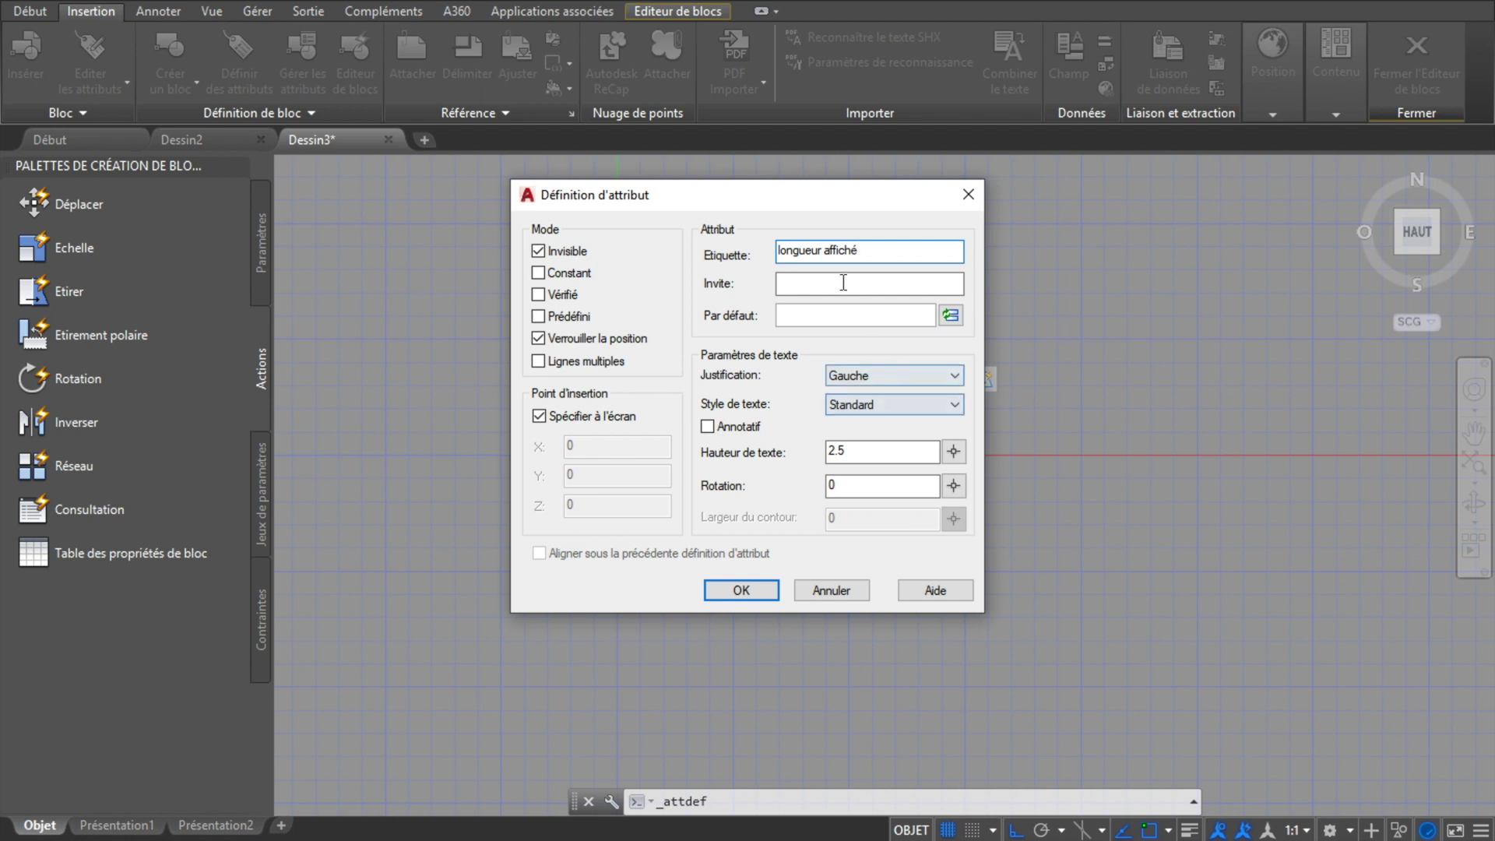
pyautogui.click(821, 250)
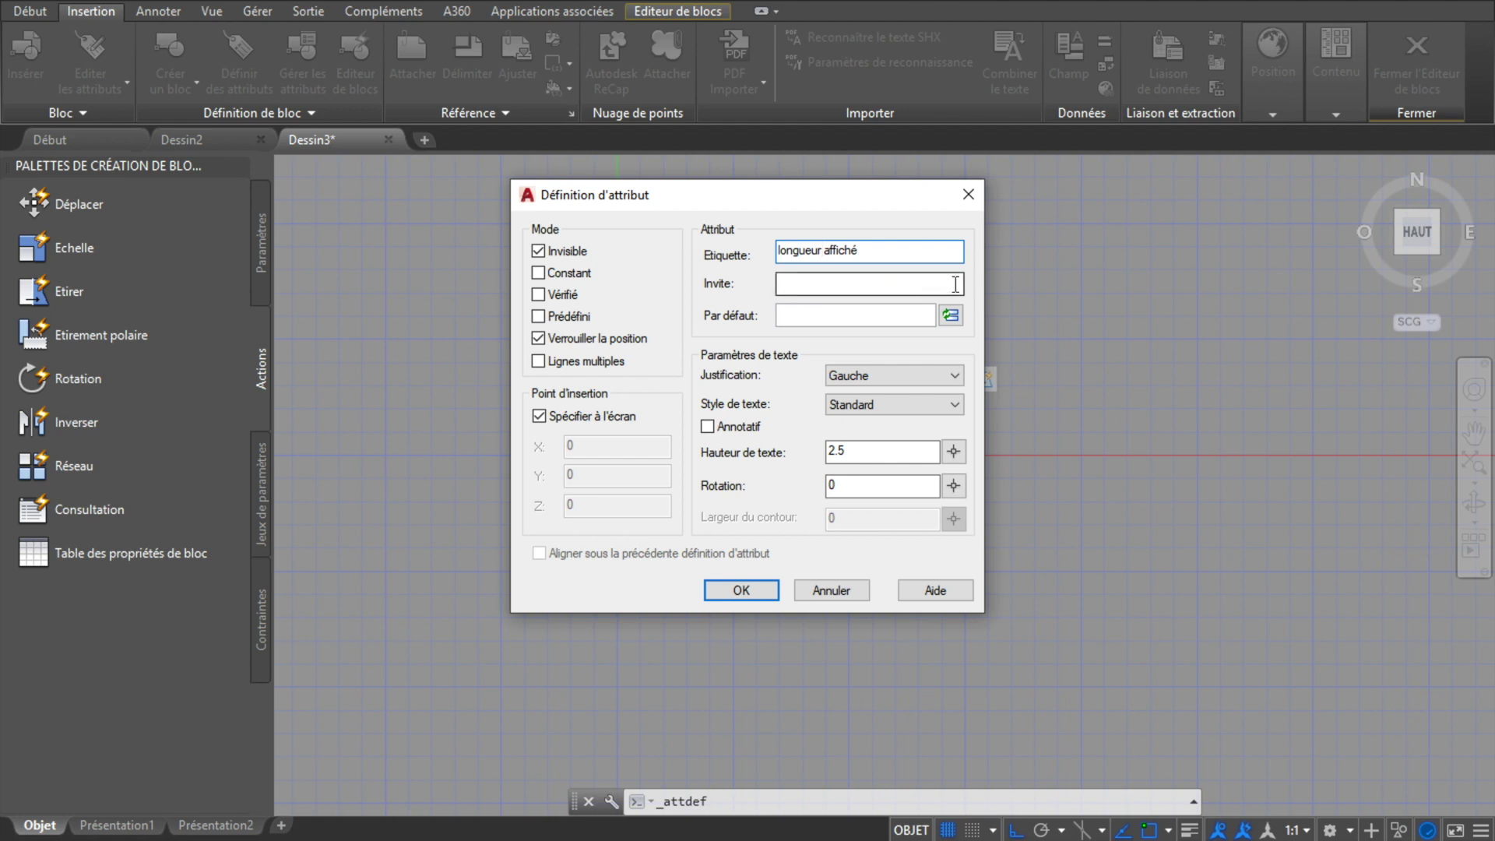
pyautogui.press('BackSpace')
# - Enter "quelle est la longueur de la cana?" as the attribute's prompt
pyautogui.click(823, 283)
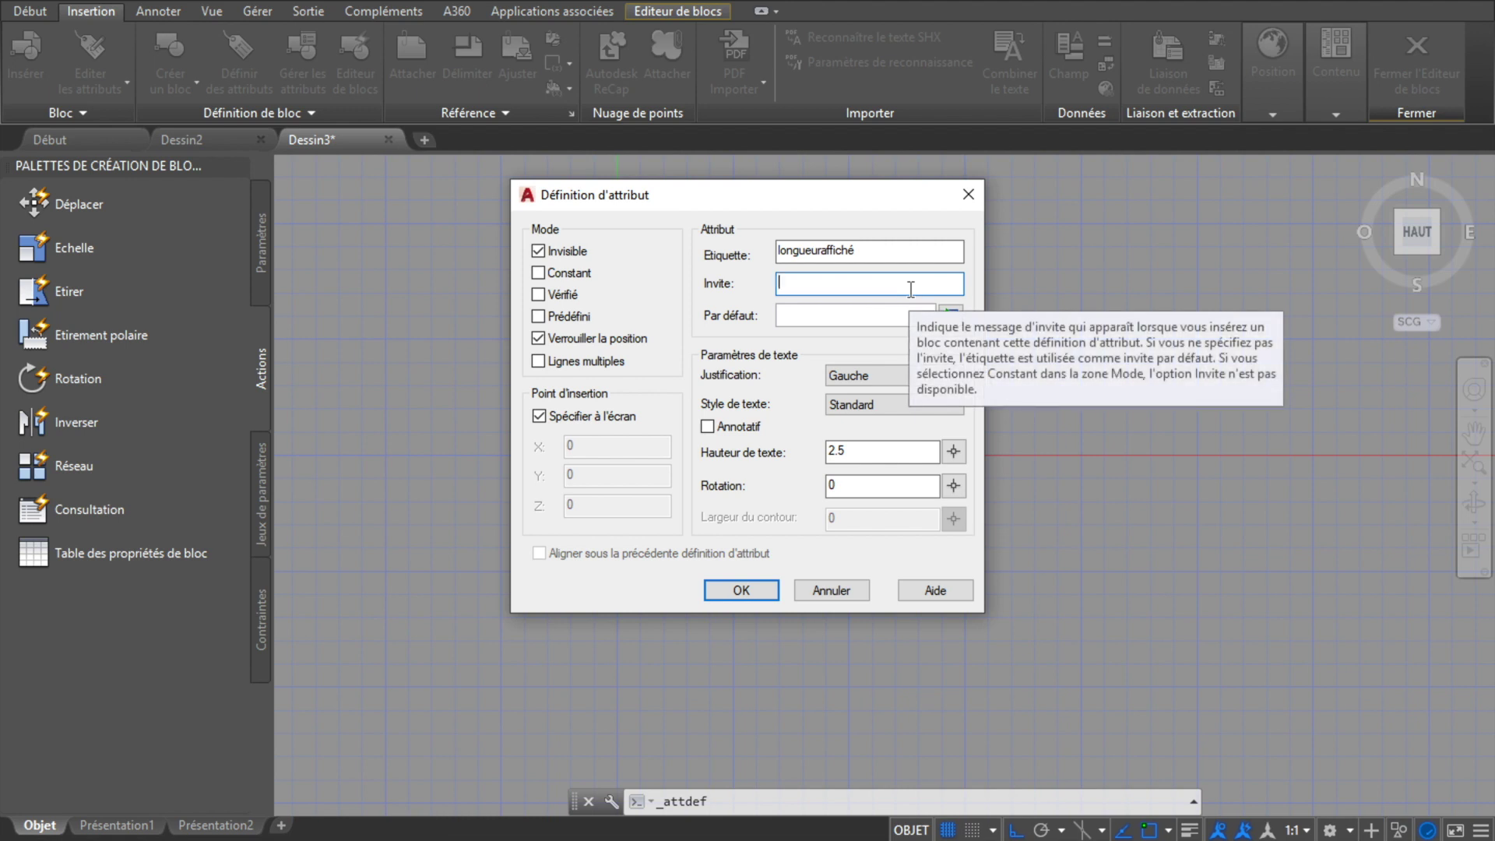
pyautogui.write('quelle est la longue')
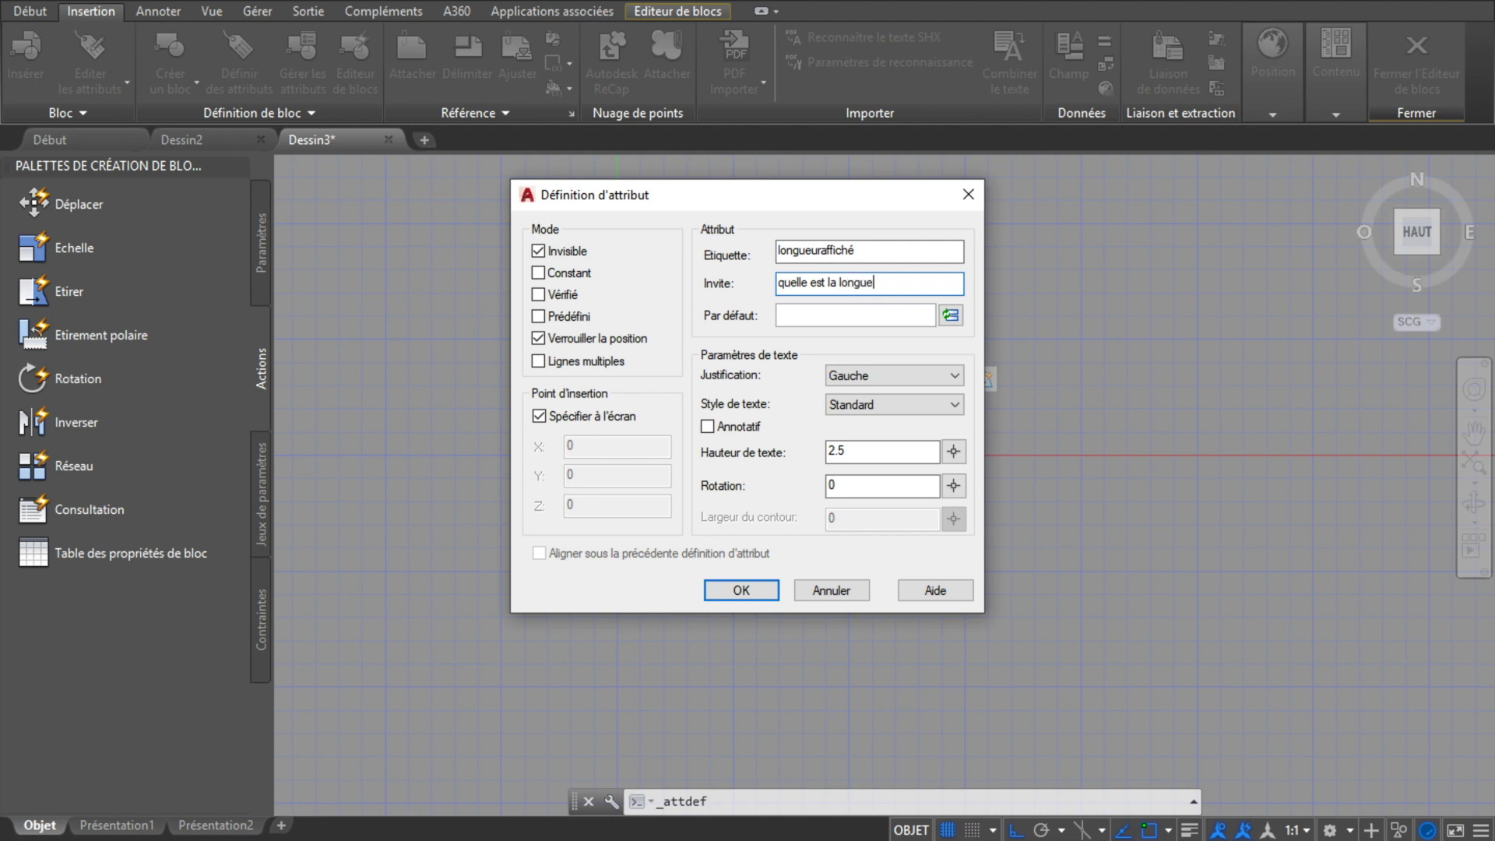
pyautogui.write('ur de la cana?')
# - Make the attribute's default value a field that reads the block placeholder's longueur property (Objets, EspaceRéservéBloc)
pyautogui.click(827, 316)
pyautogui.click(951, 315)
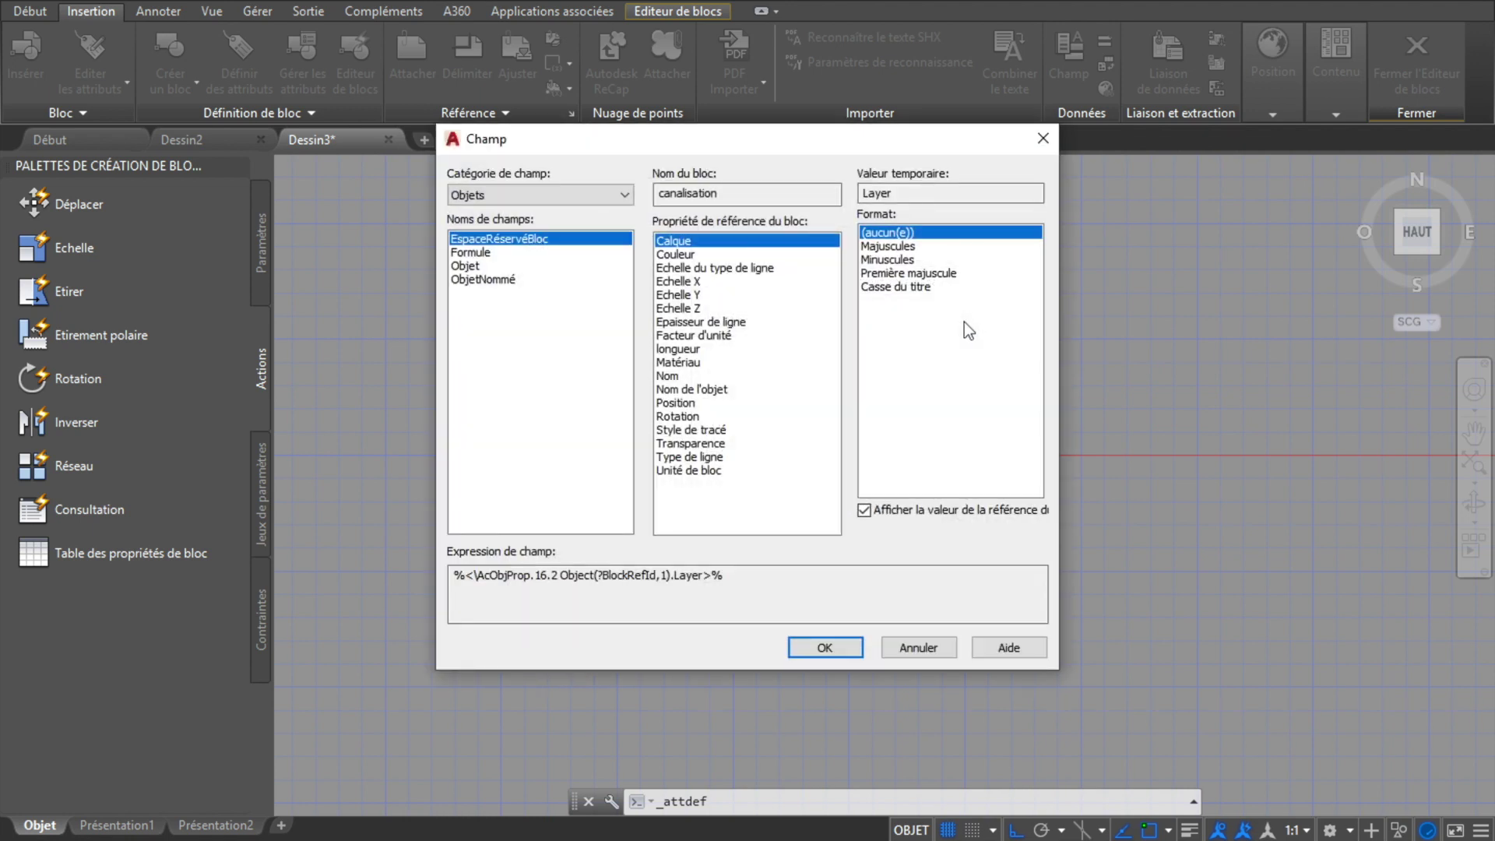
pyautogui.click(494, 196)
pyautogui.click(482, 292)
pyautogui.click(691, 348)
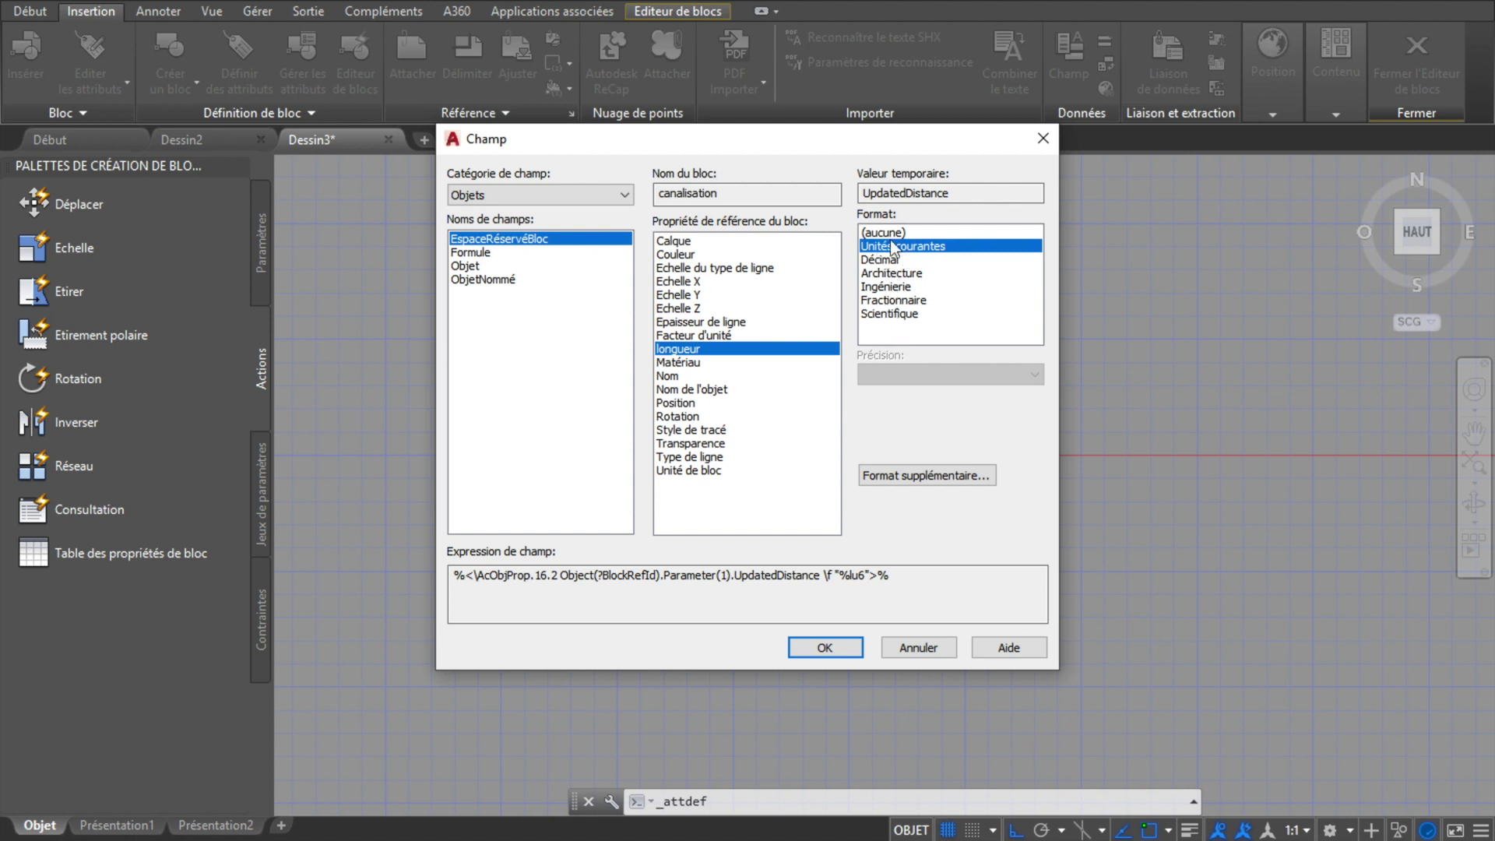
pyautogui.click(840, 646)
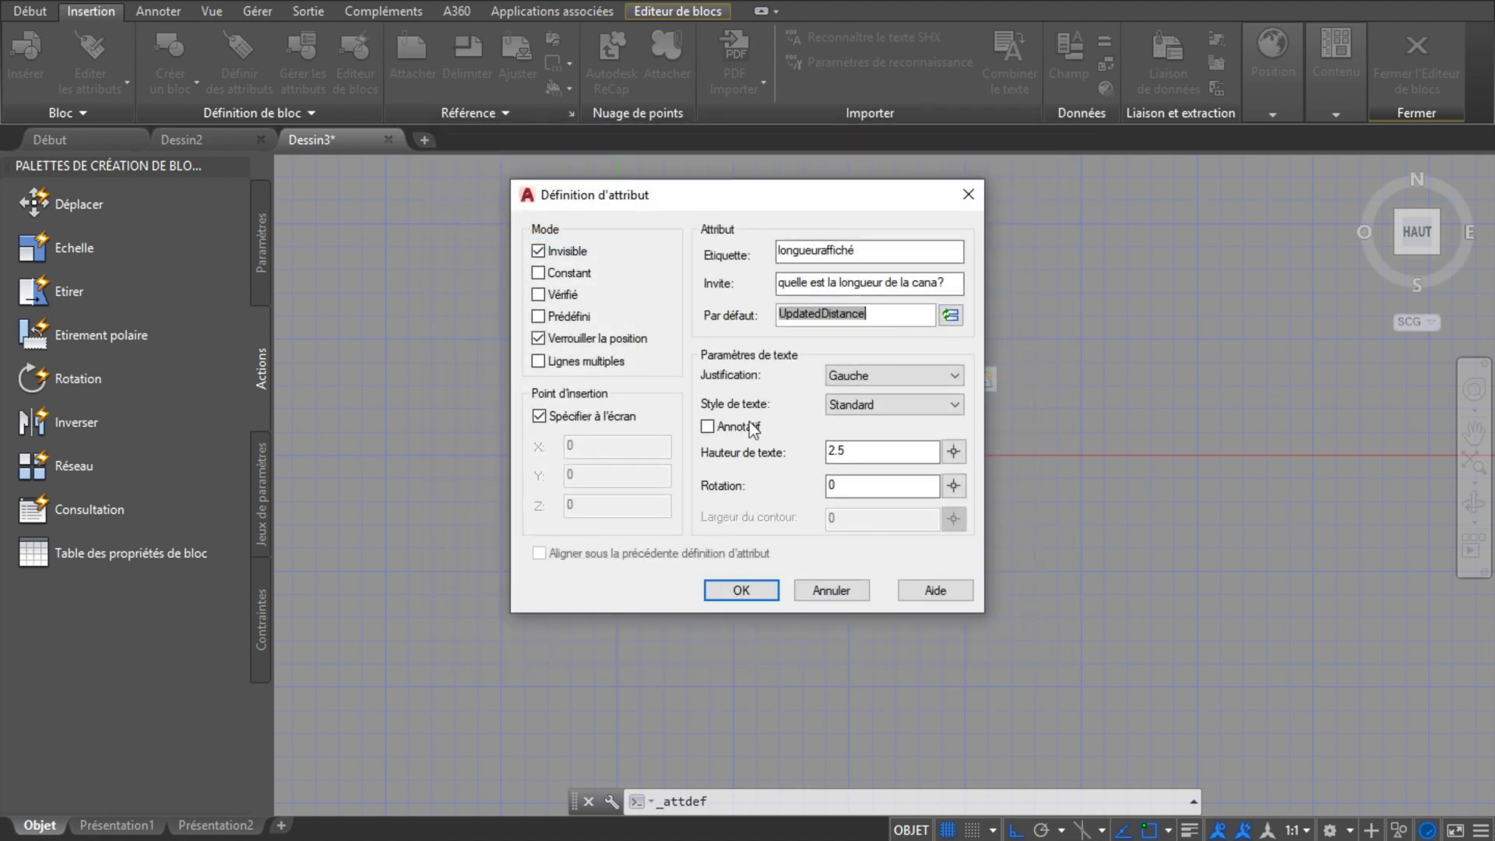
# - Turn off the attribute's Invisible mode, keeping left justification and the Standard text style
pyautogui.click(562, 252)
pyautogui.click(956, 404)
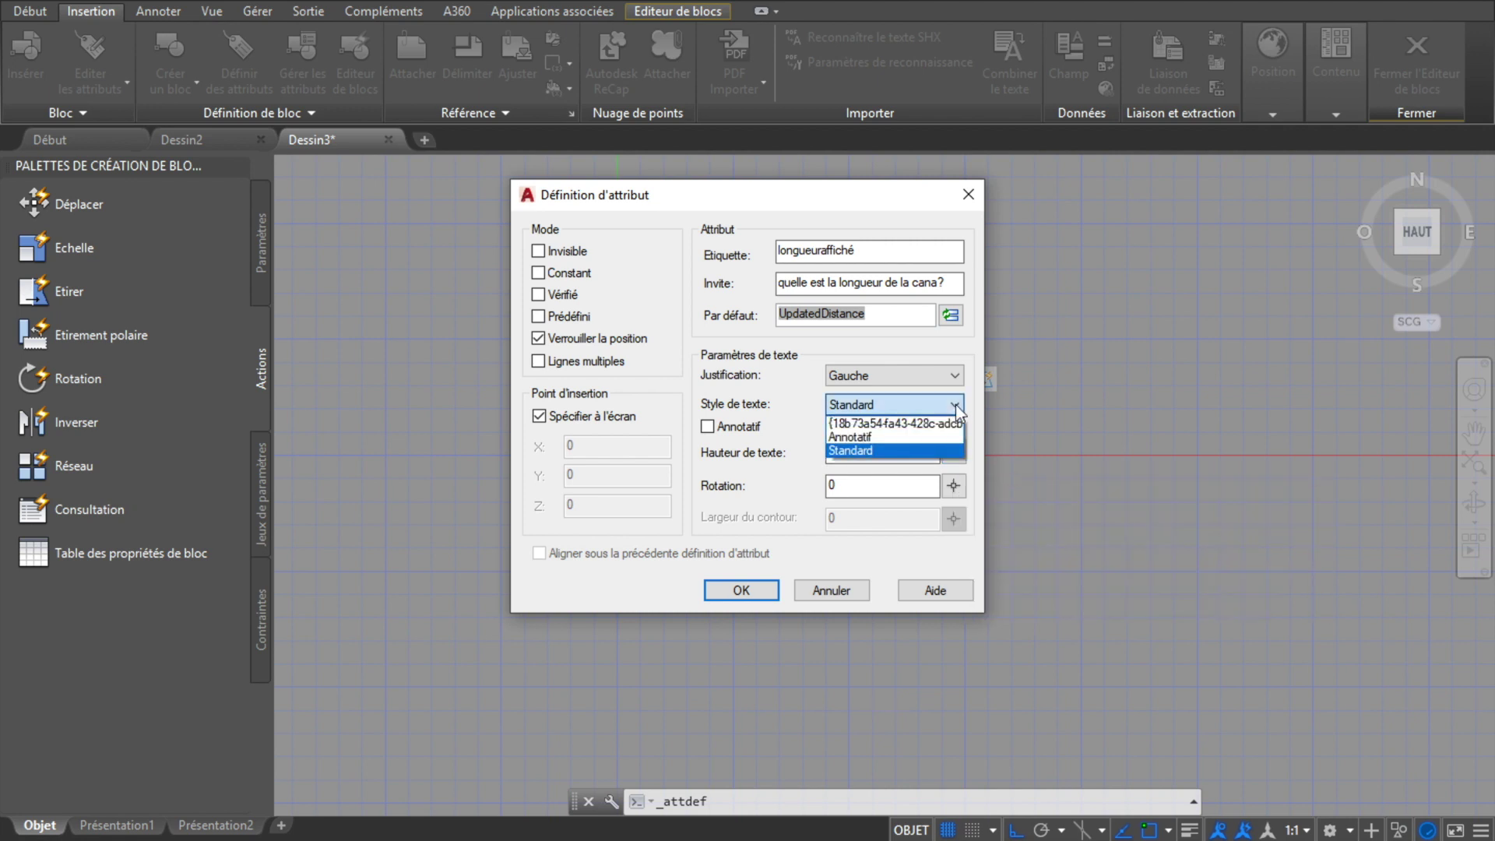
pyautogui.click(955, 405)
pyautogui.click(942, 379)
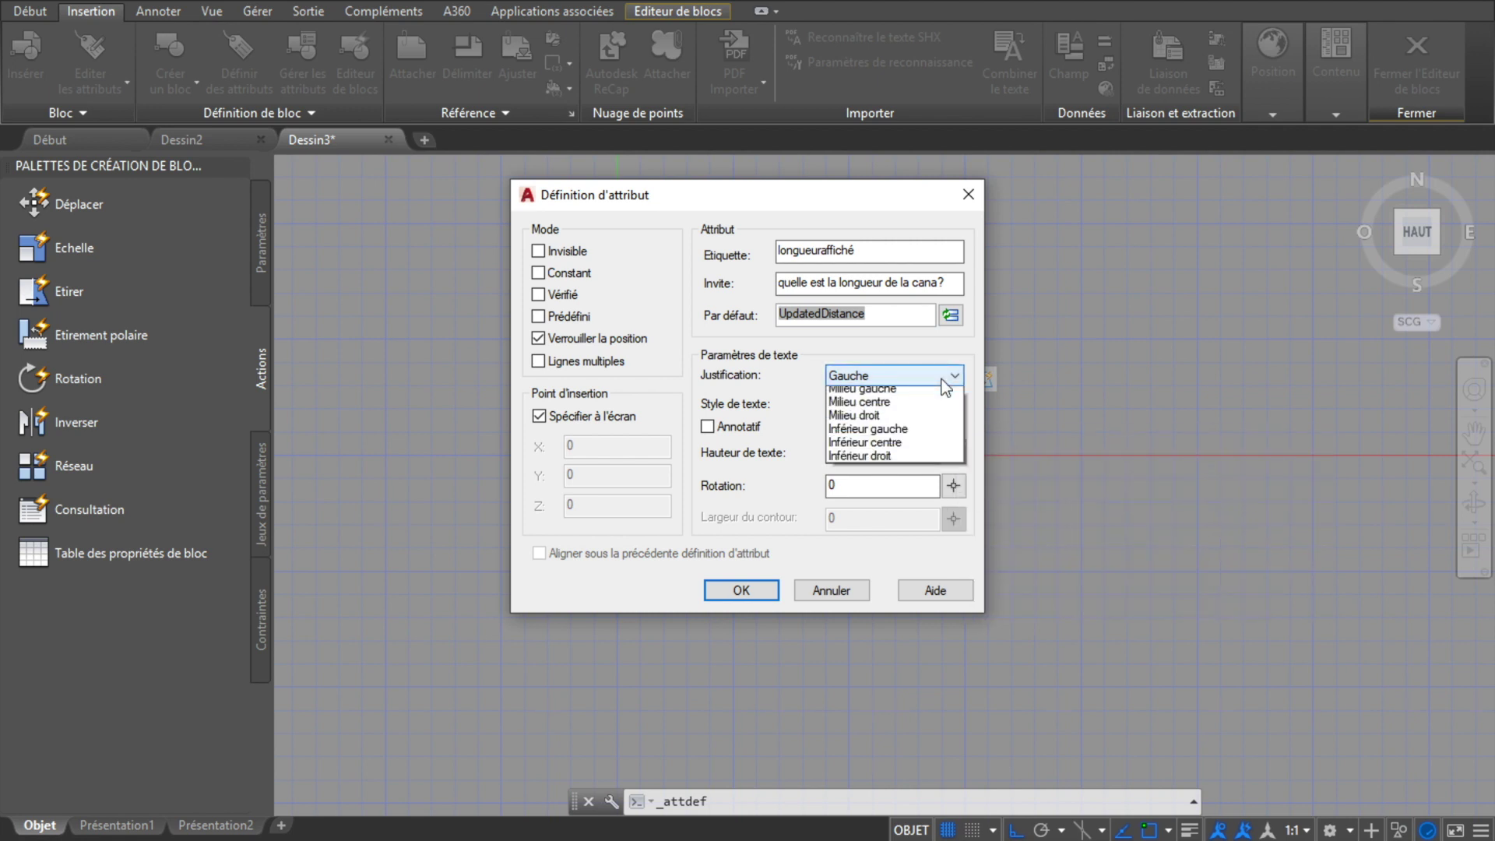
pyautogui.click(940, 377)
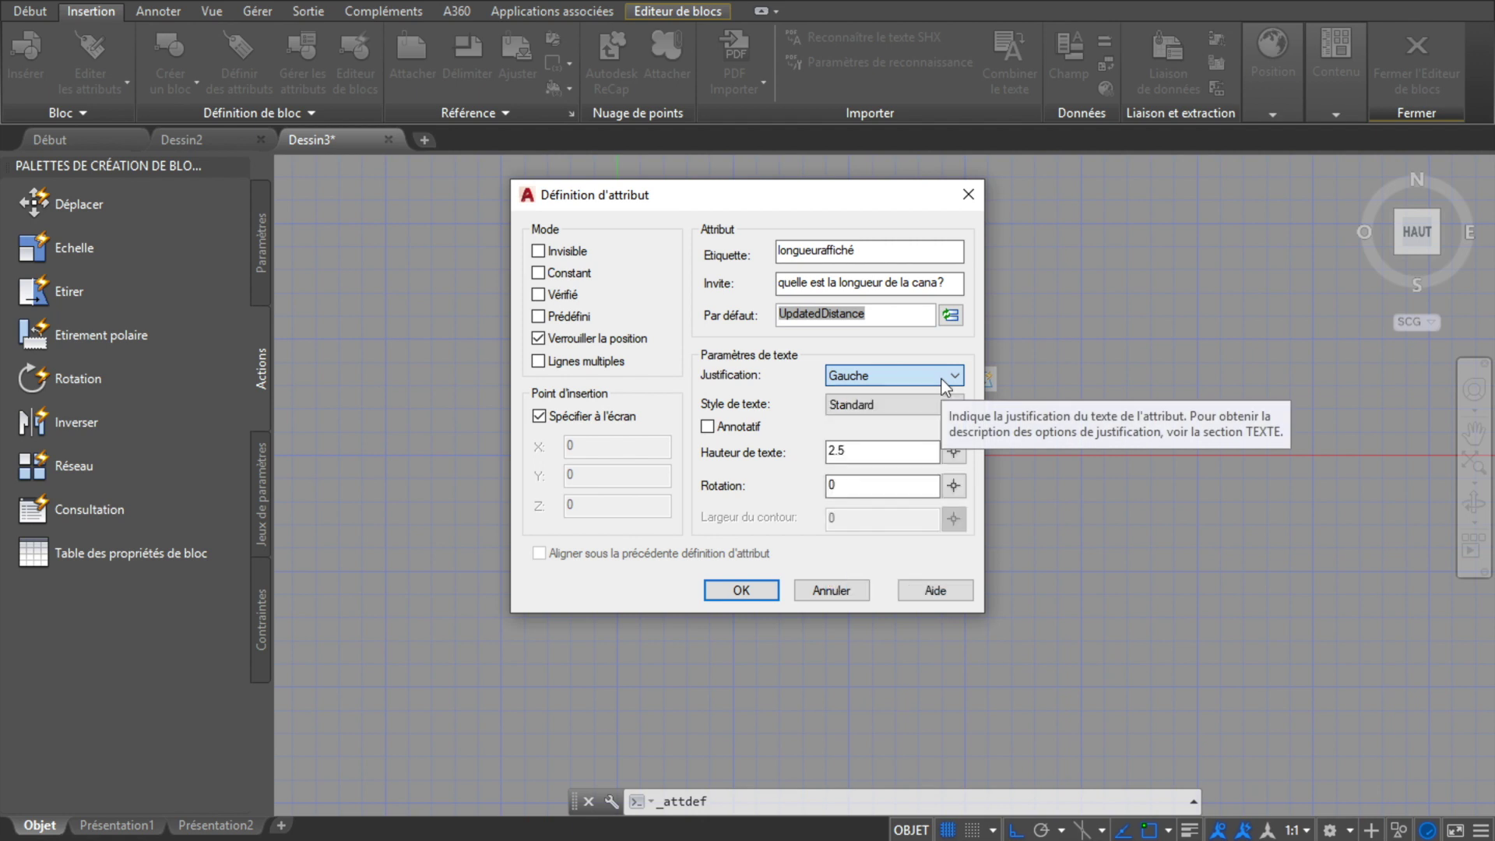
# - Pick two points above the pipe's upper edge to define a text height of about 38
pyautogui.click(953, 452)
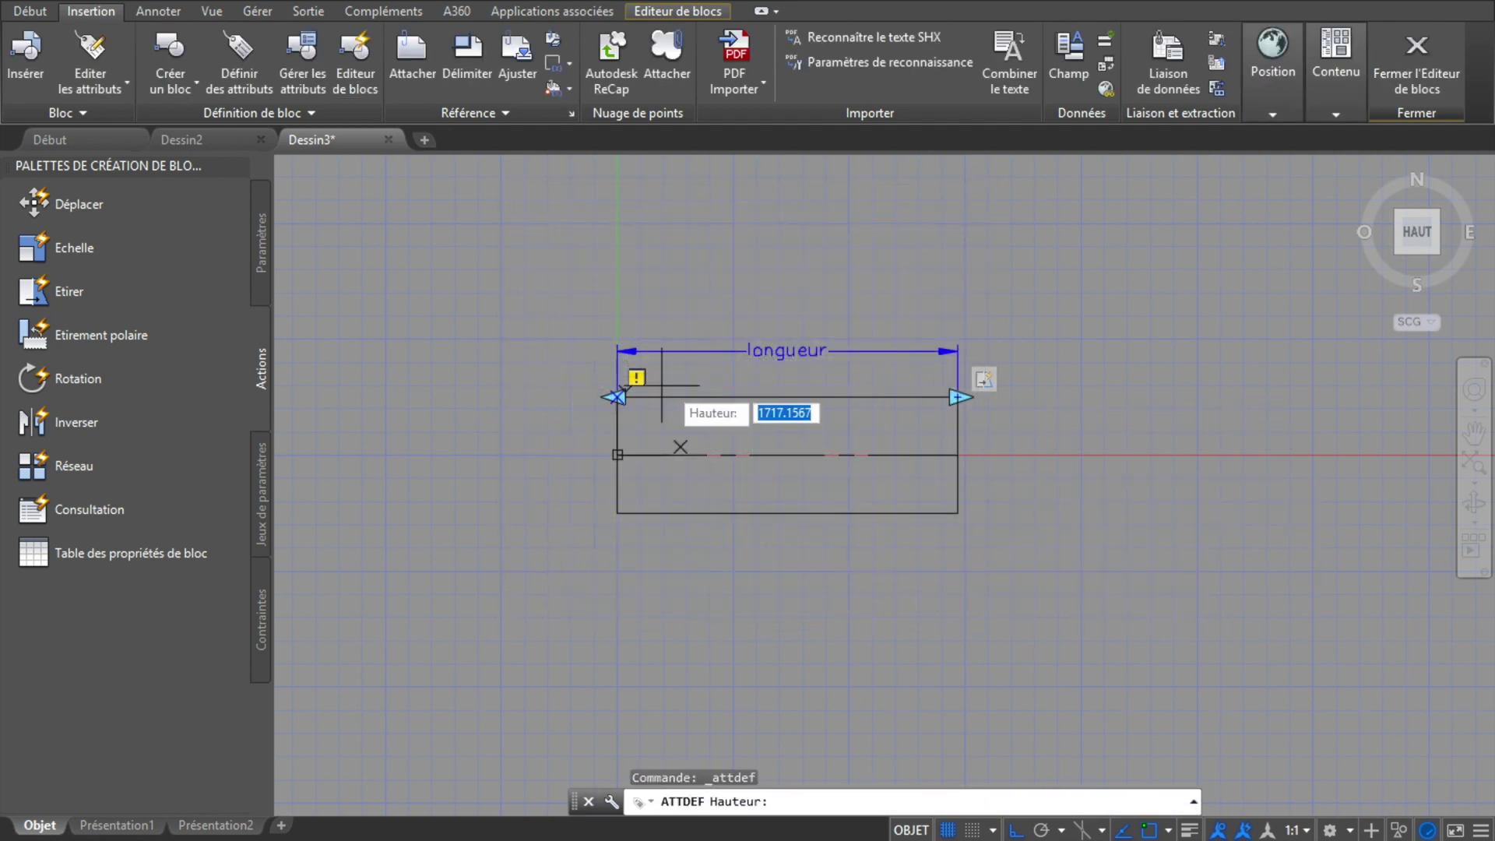
pyautogui.click(694, 384)
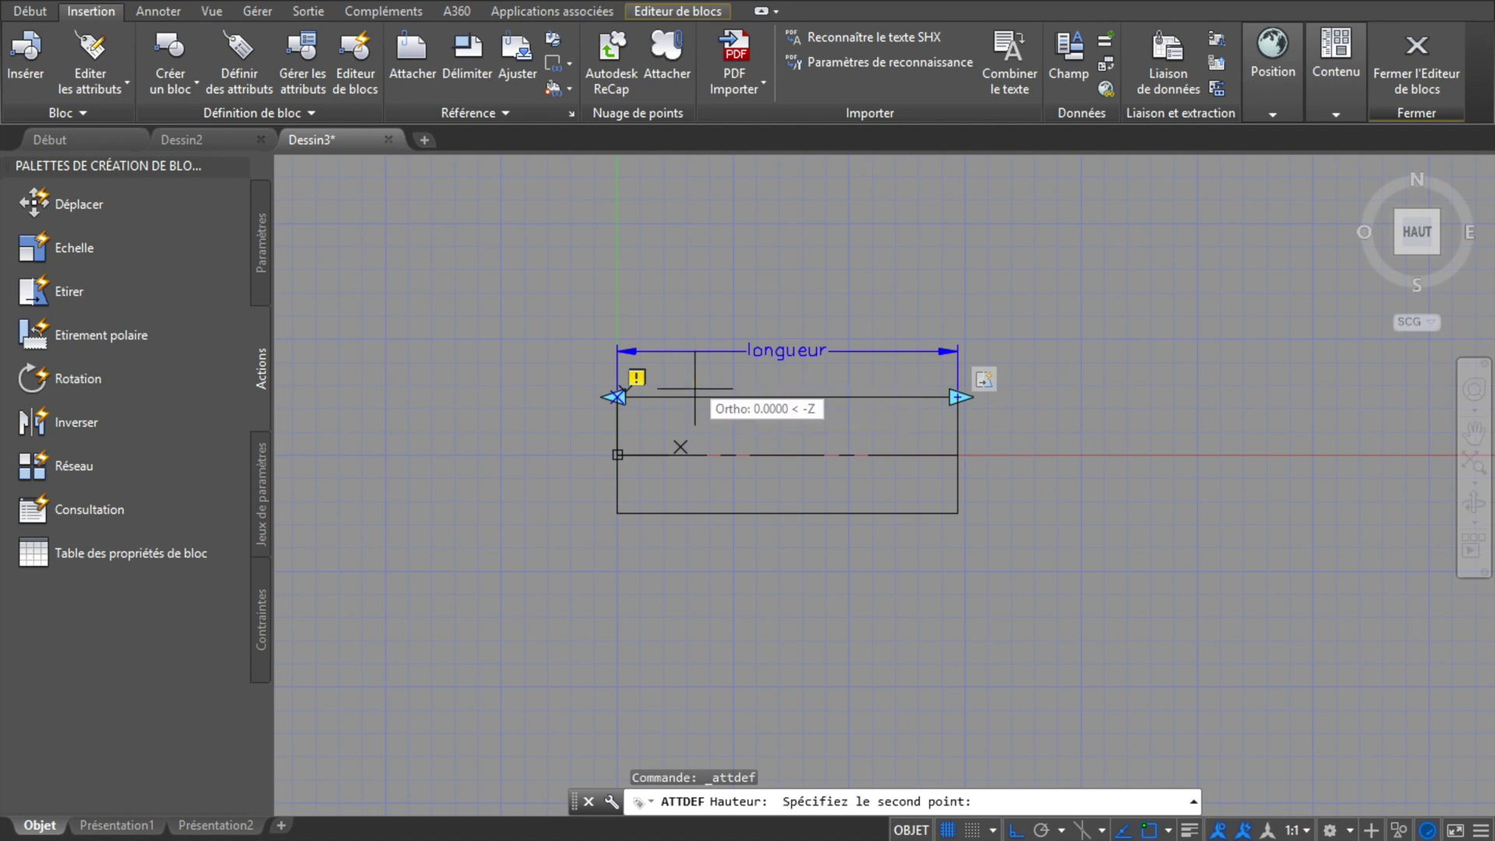
pyautogui.click(698, 405)
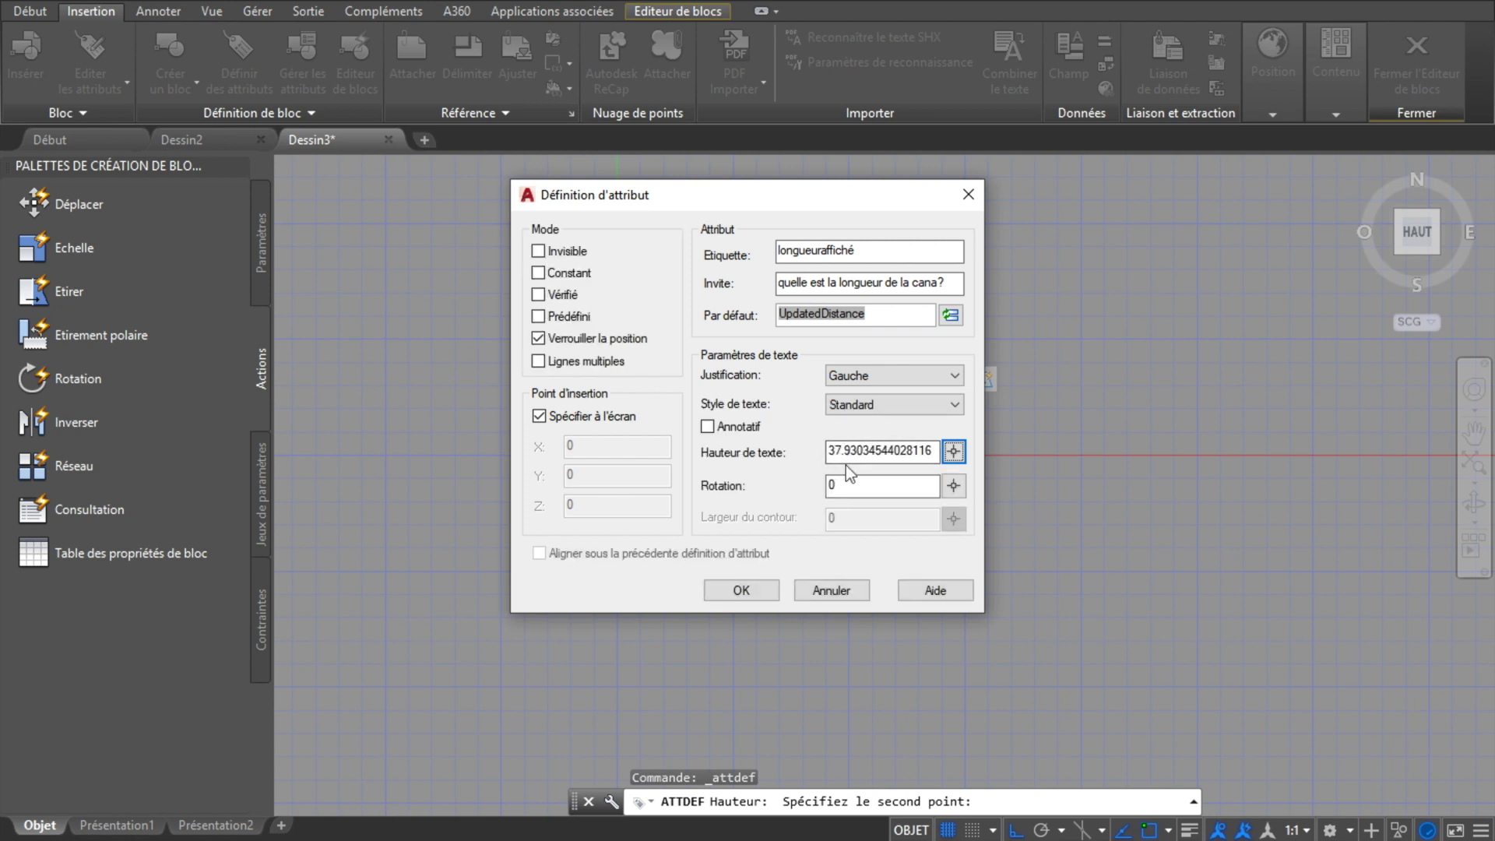
# - Set the attribute's text height to 30 and place it between the pipe's upper edge and the longueur parameter
pyautogui.click(842, 450)
pyautogui.doubleClick(843, 450)
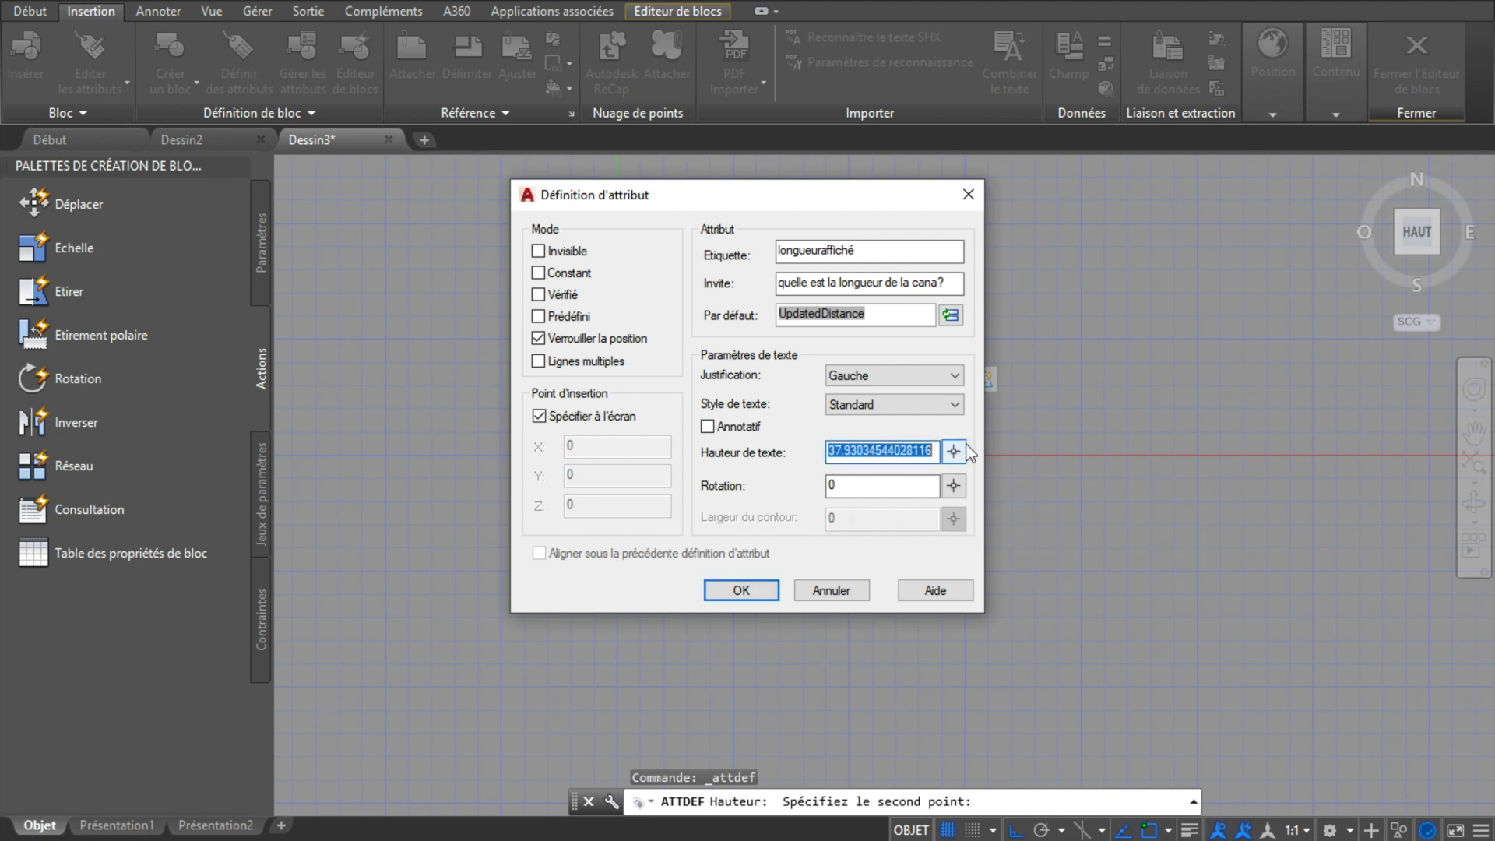
pyautogui.write('30')
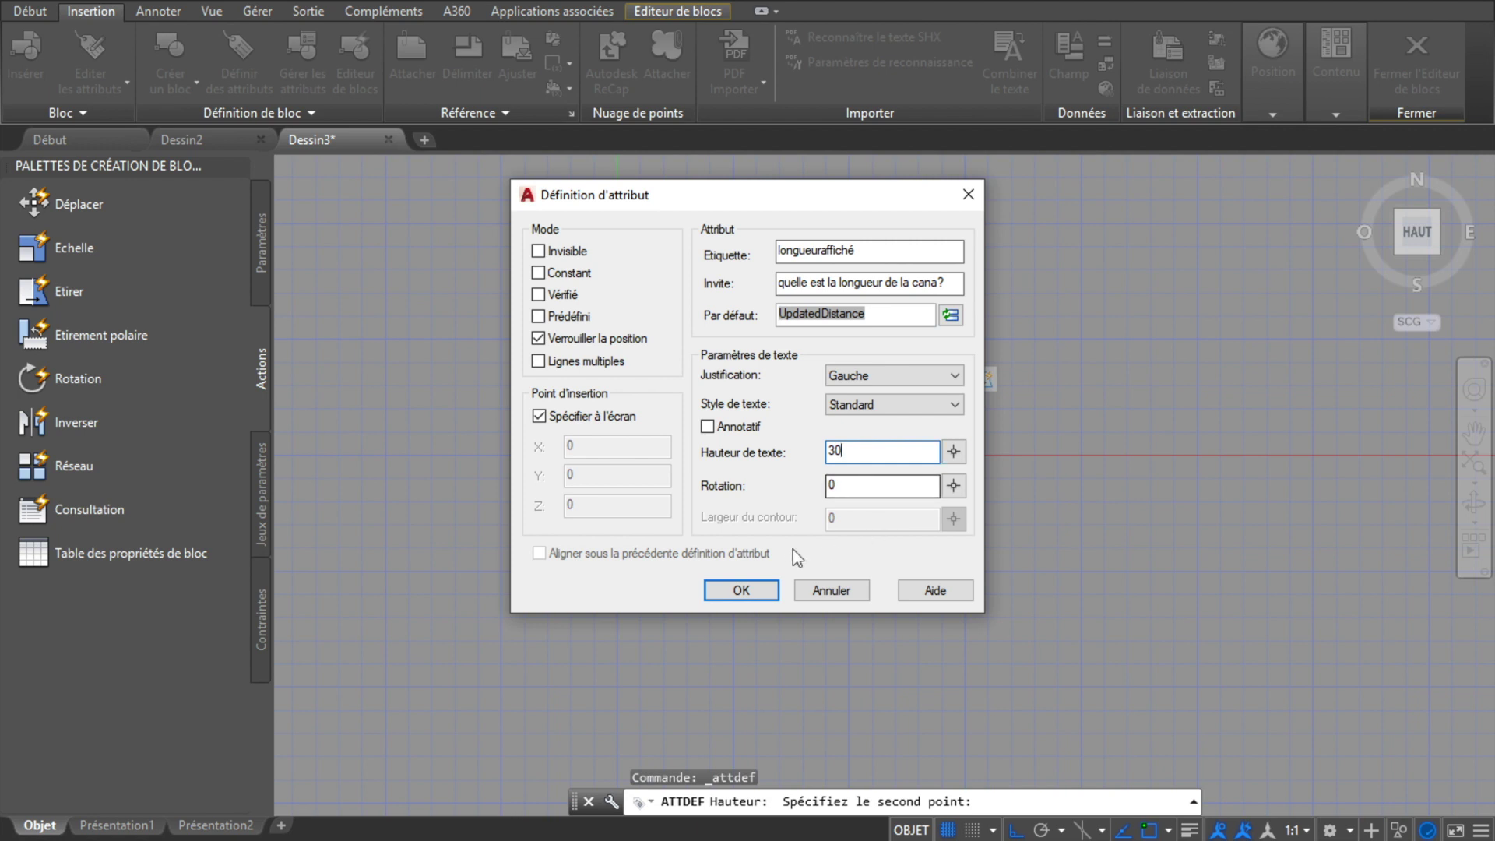
pyautogui.click(768, 590)
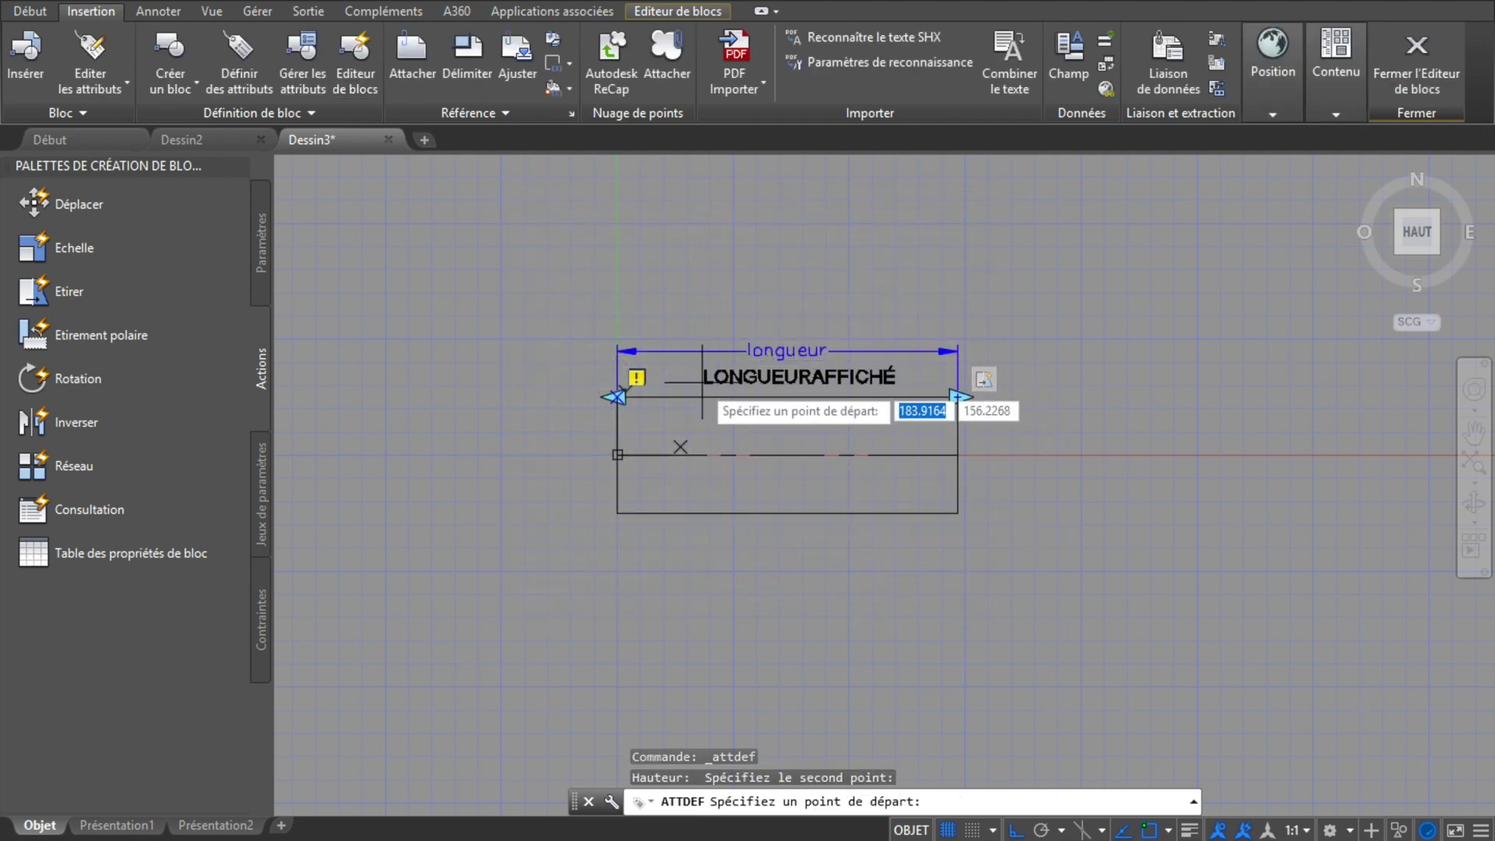
pyautogui.click(701, 382)
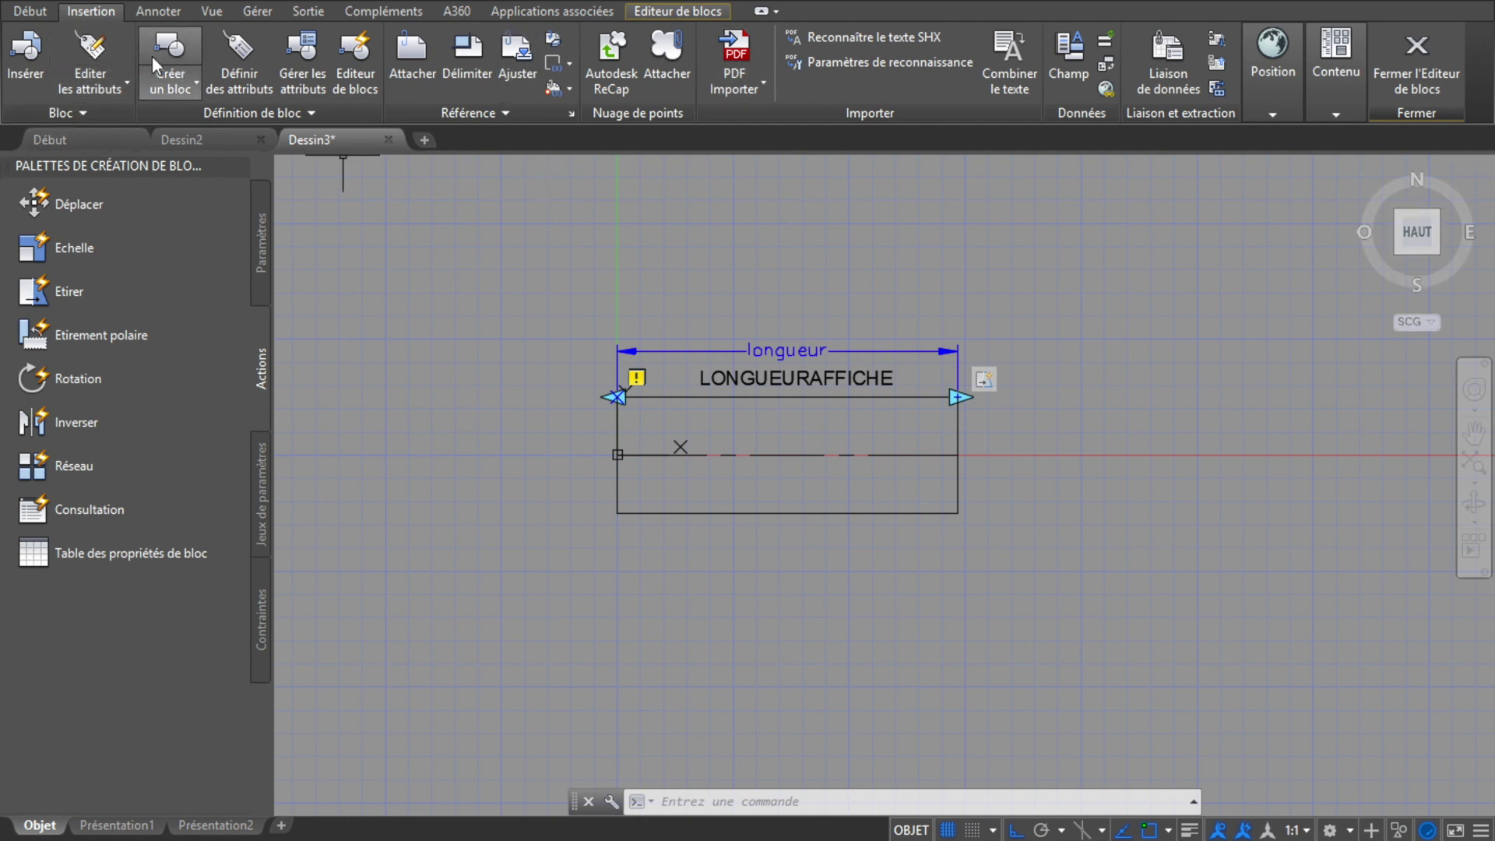
# - Test the block and stretch the pipe to a length of about 1145 with its length grip
pyautogui.click(643, 12)
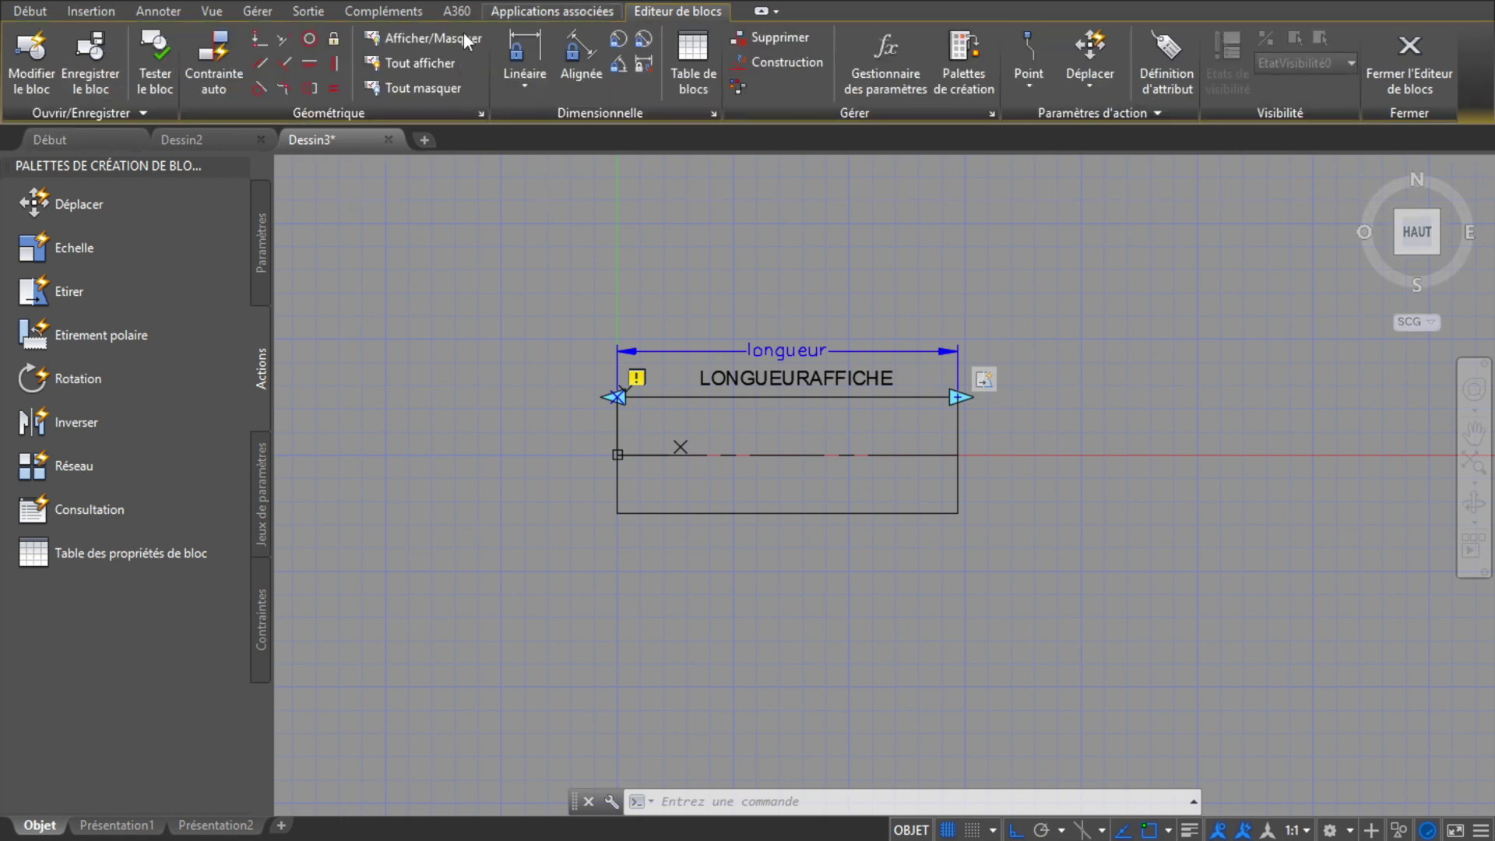
pyautogui.click(160, 55)
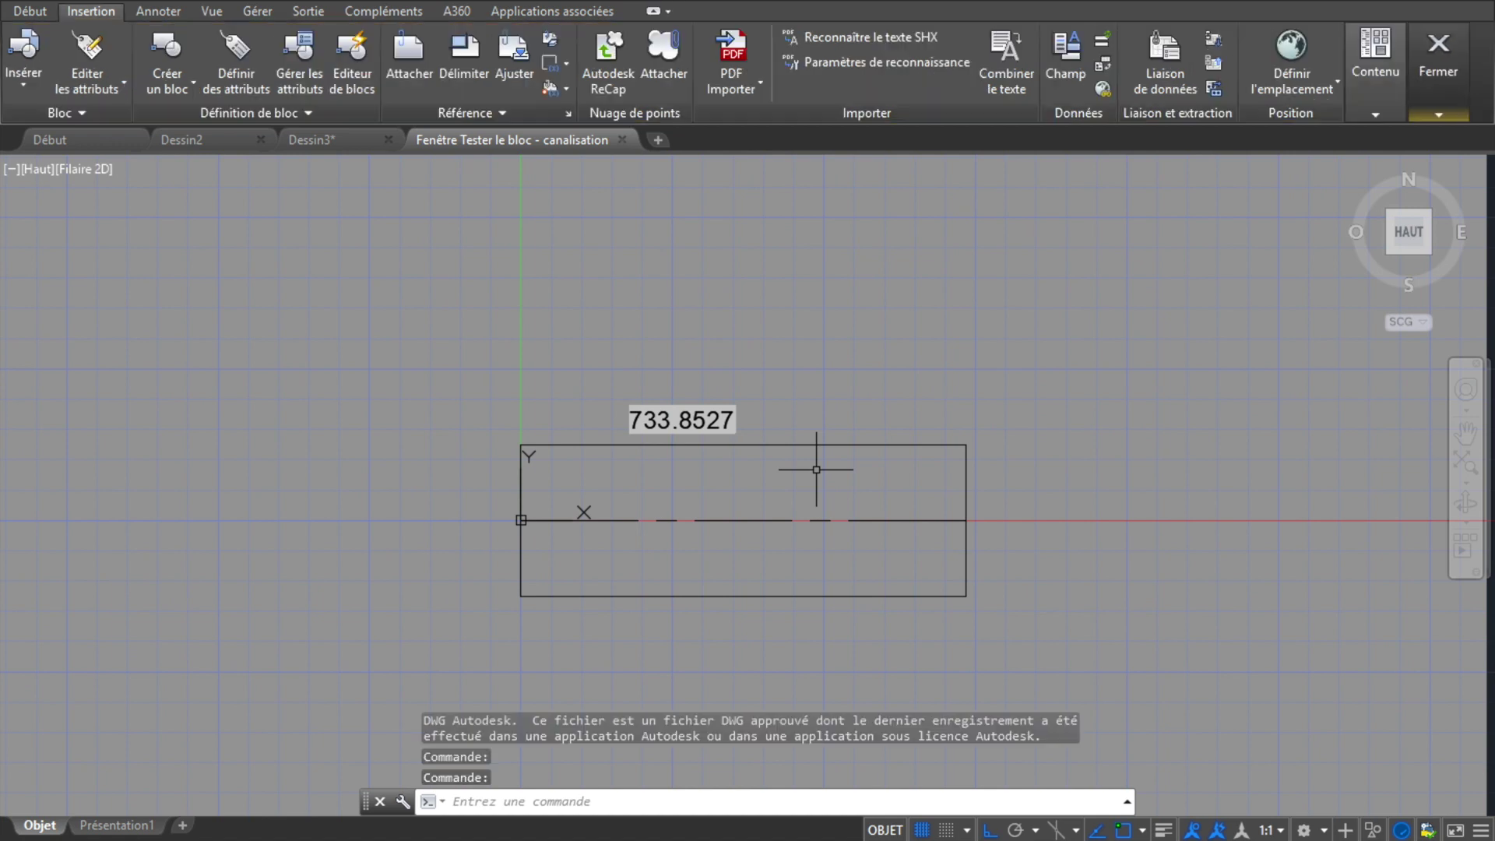
pyautogui.click(849, 444)
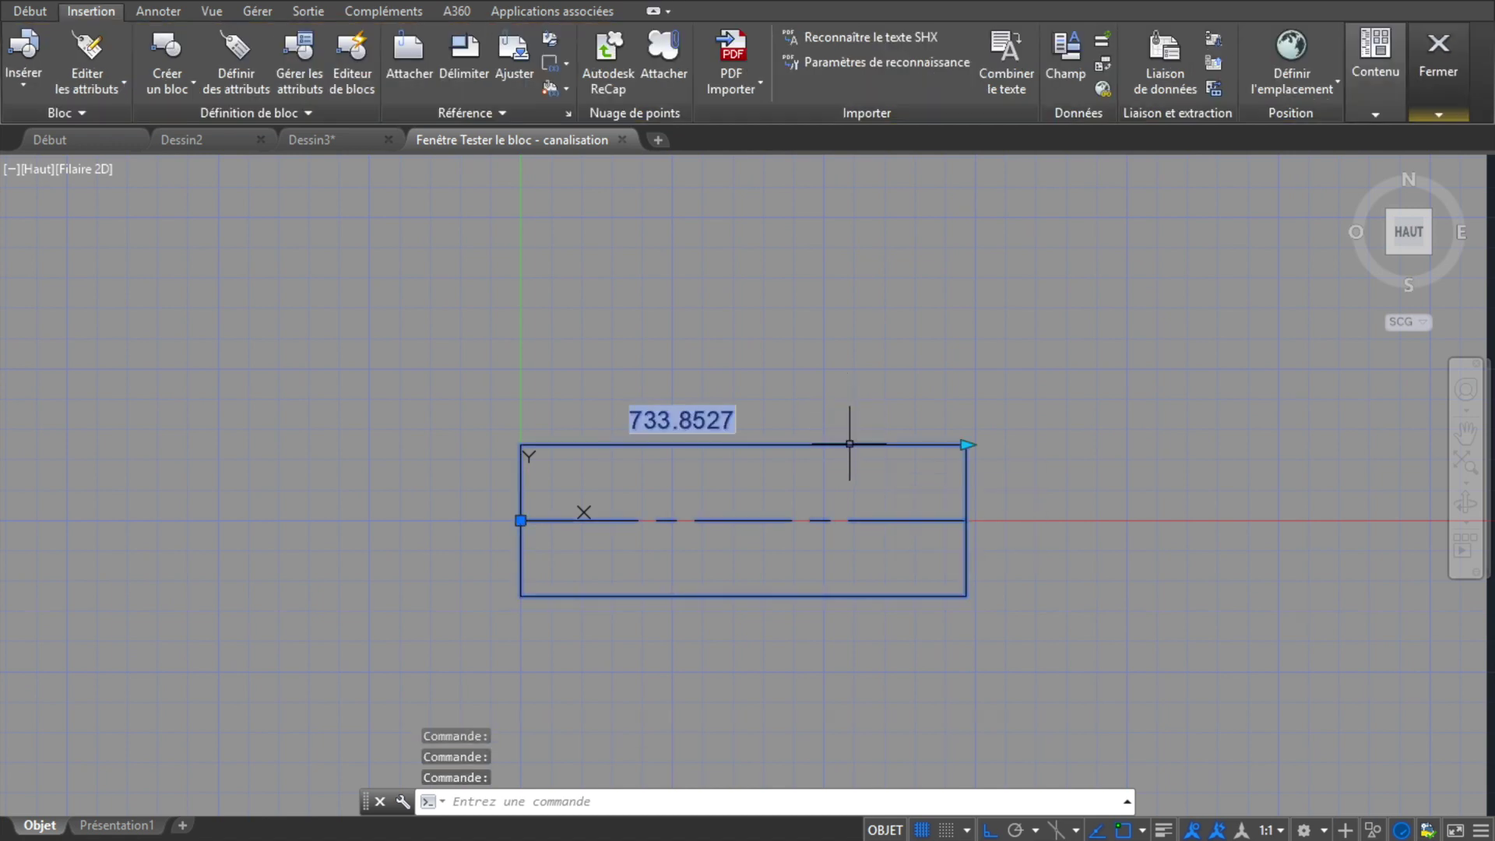
pyautogui.click(968, 444)
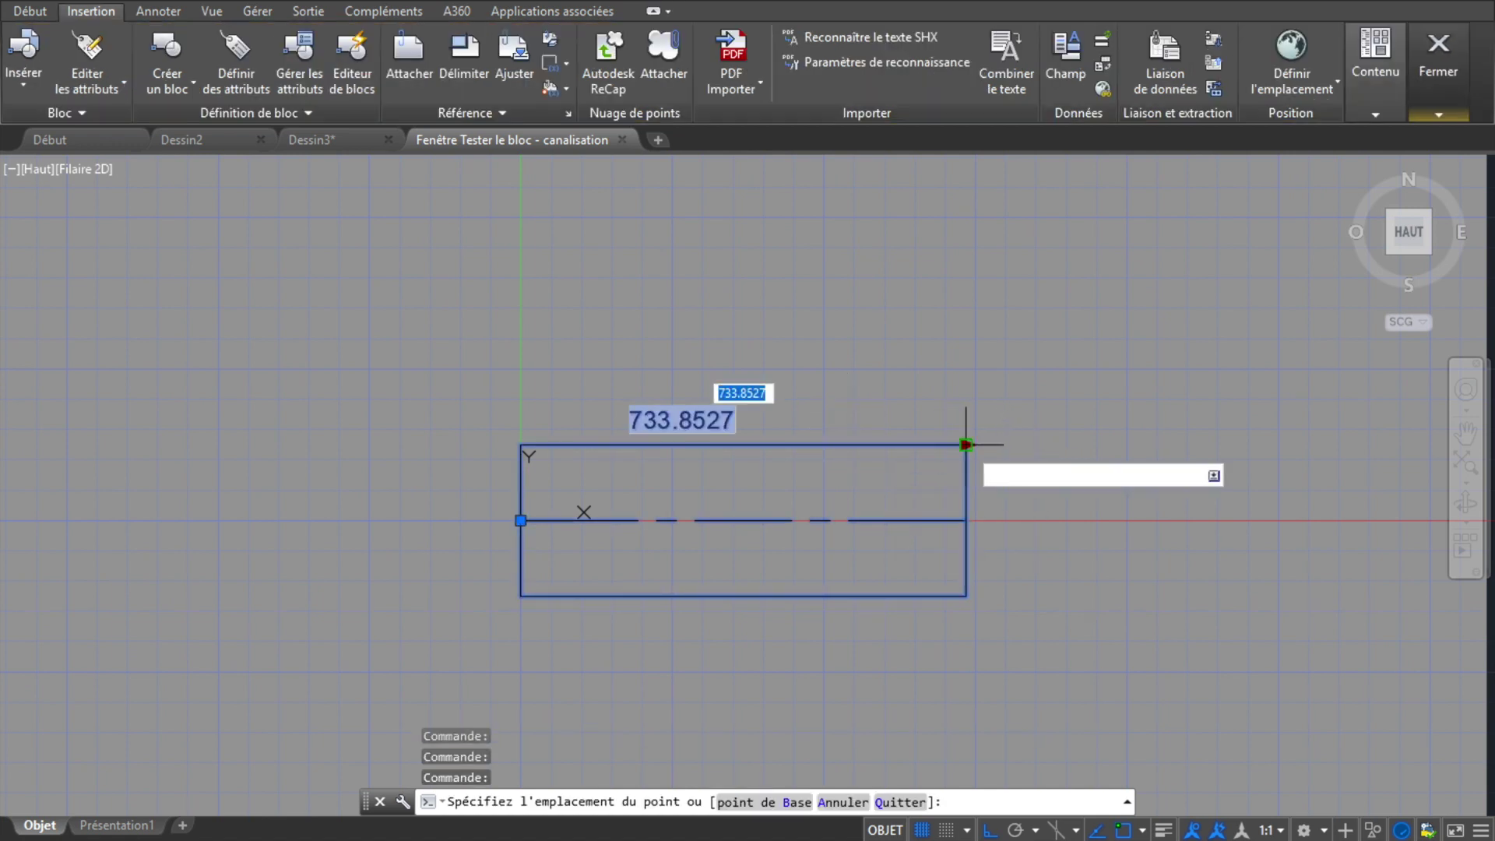
pyautogui.click(1215, 445)
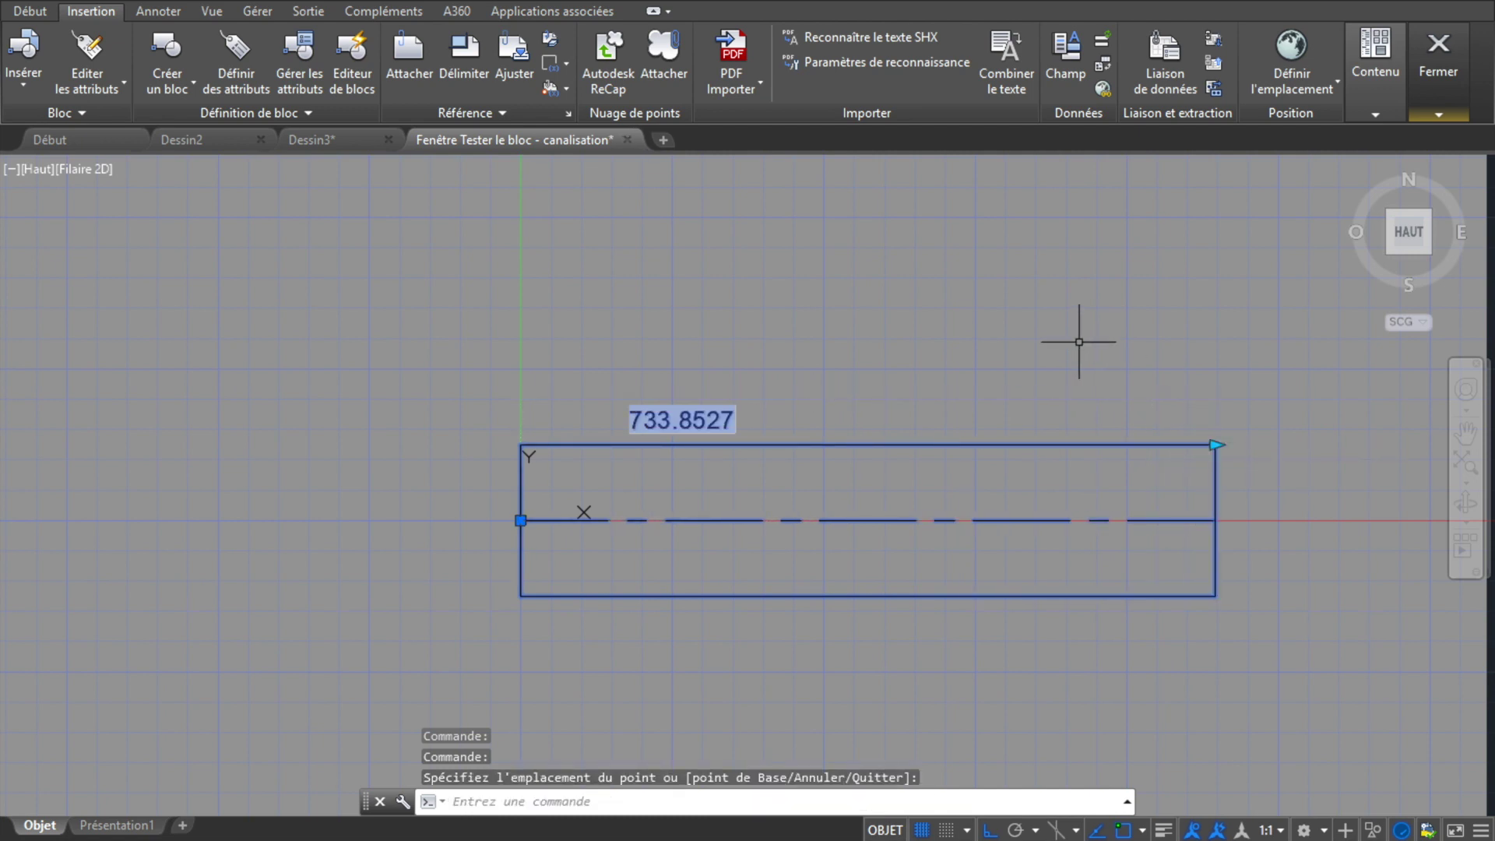
# - Regenerate the model with REGEN to refresh the displayed length, and close the block test
pyautogui.write('REGEN')
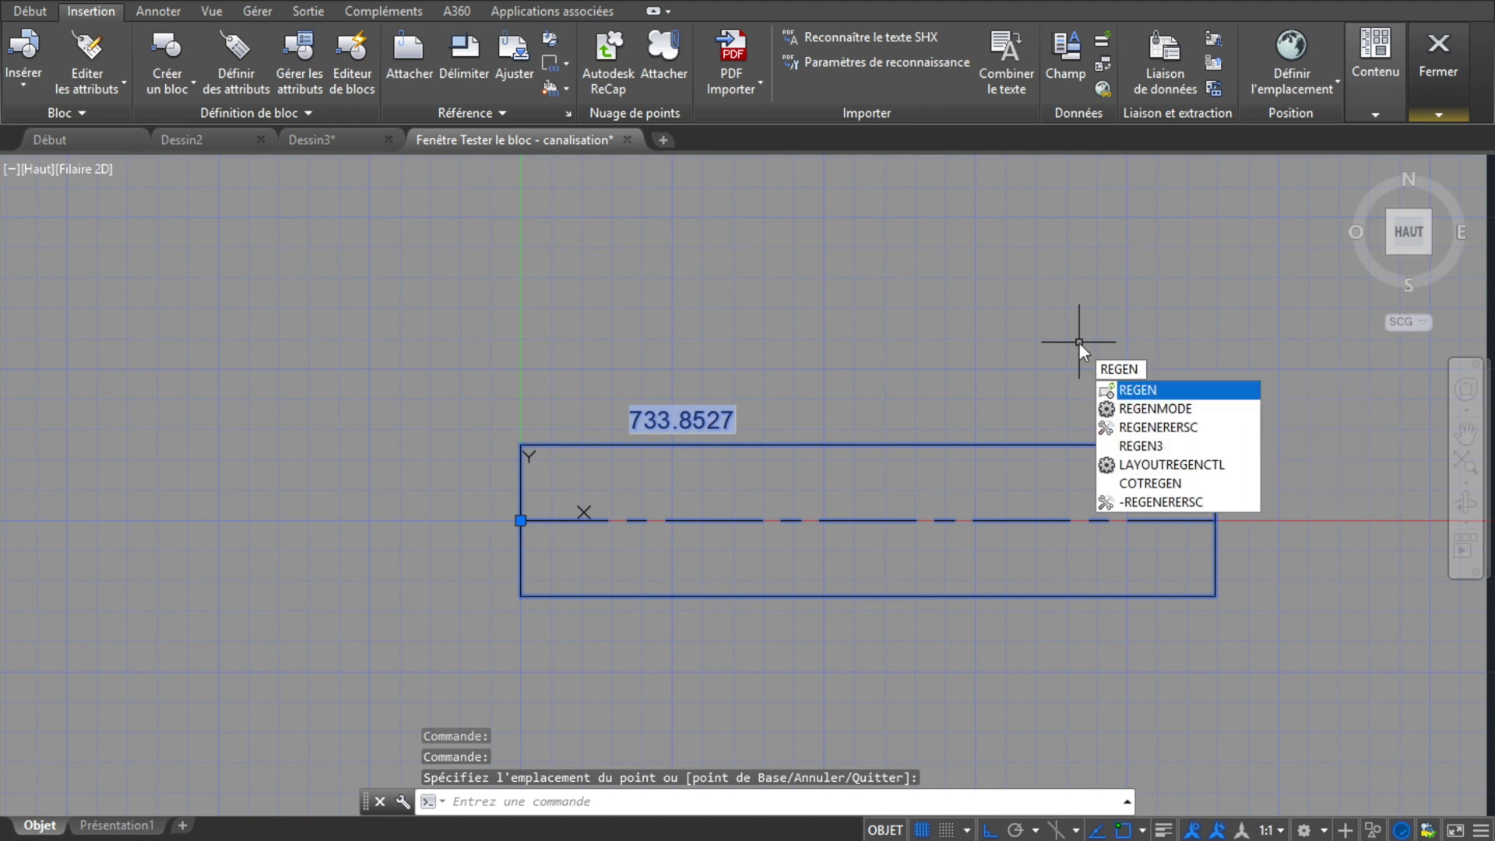
pyautogui.press('Return')
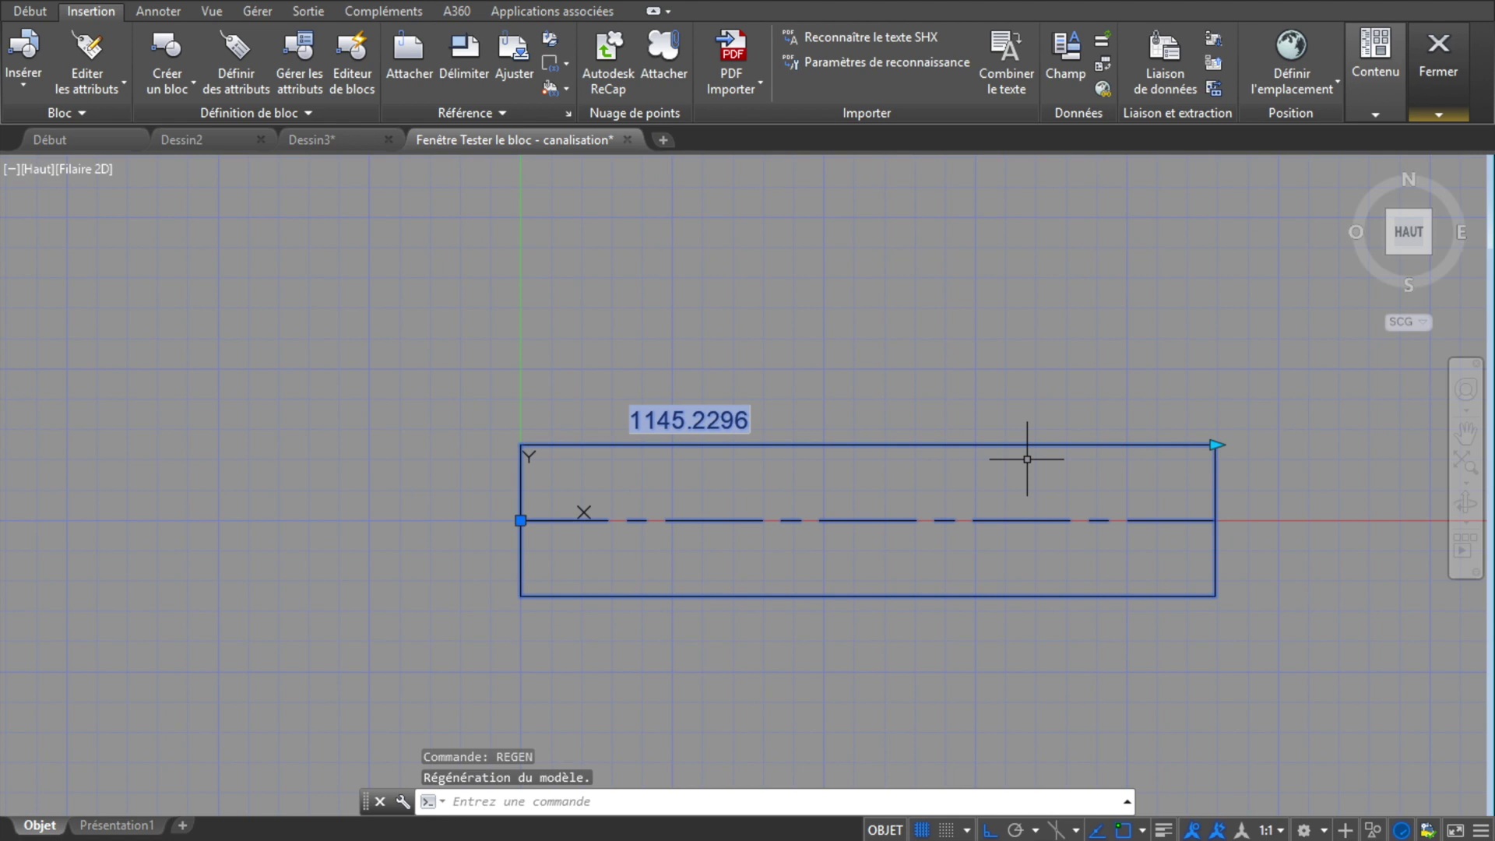
pyautogui.click(1375, 115)
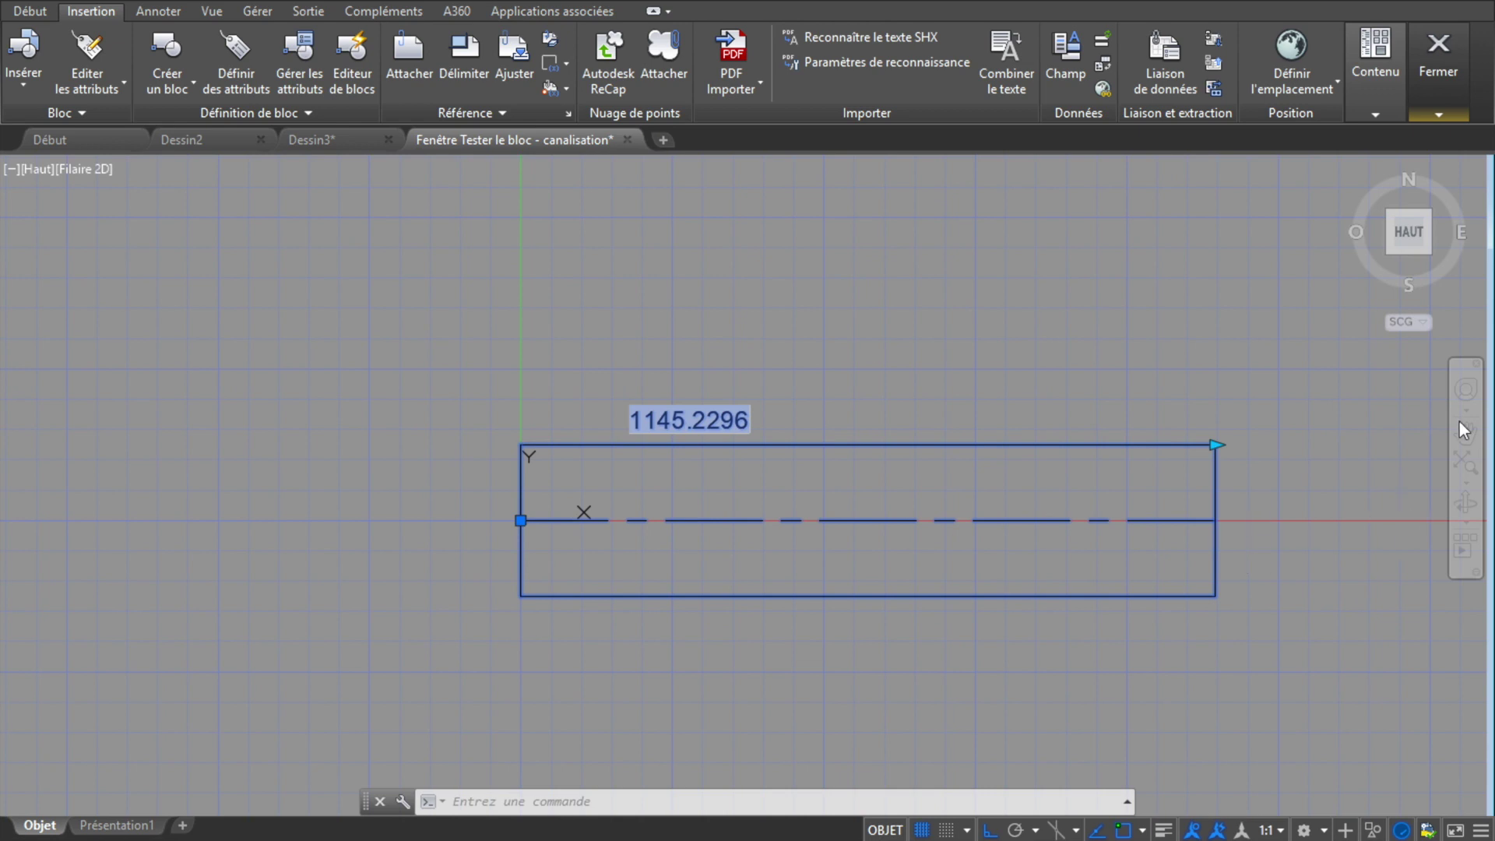
pyautogui.click(1445, 114)
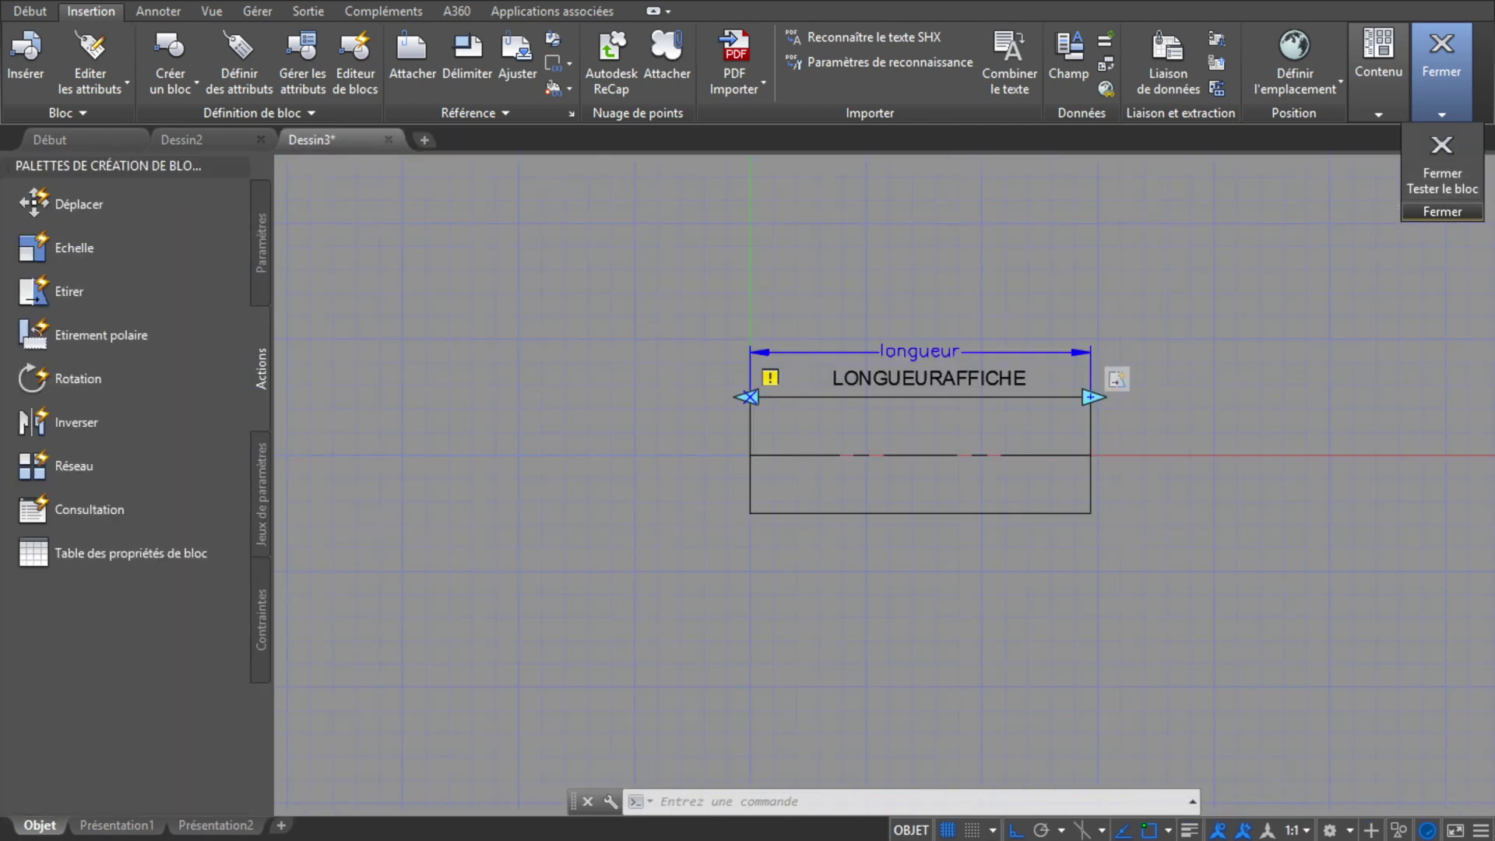
pyautogui.click(1442, 55)
# - Set the LONGUEURAFFICHE attribute's Invisible property to Oui and close its properties
pyautogui.click(842, 380)
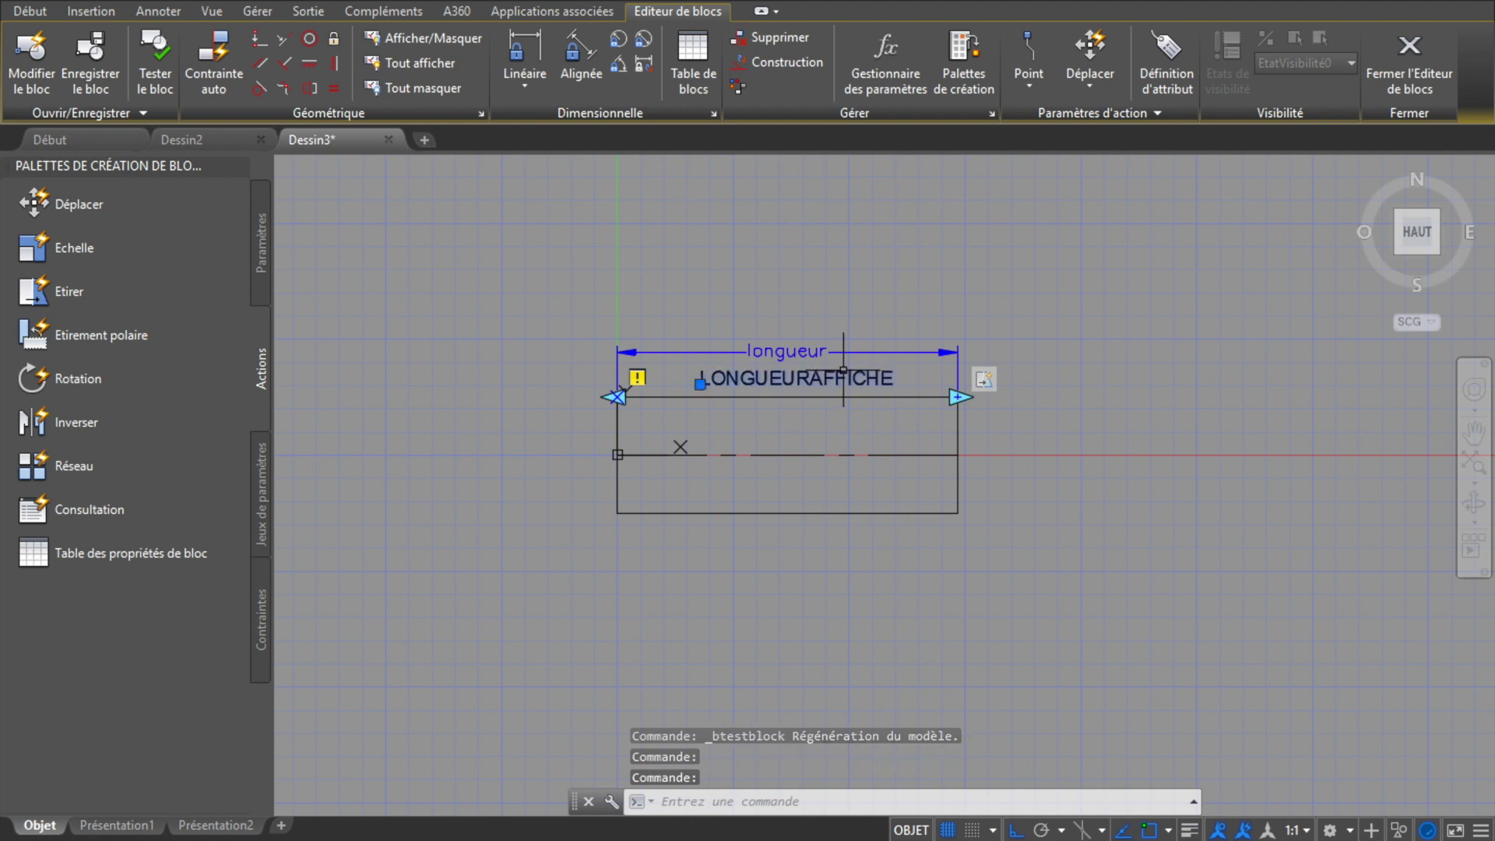
pyautogui.moveTo(844, 370)
pyautogui.rightClick(846, 376)
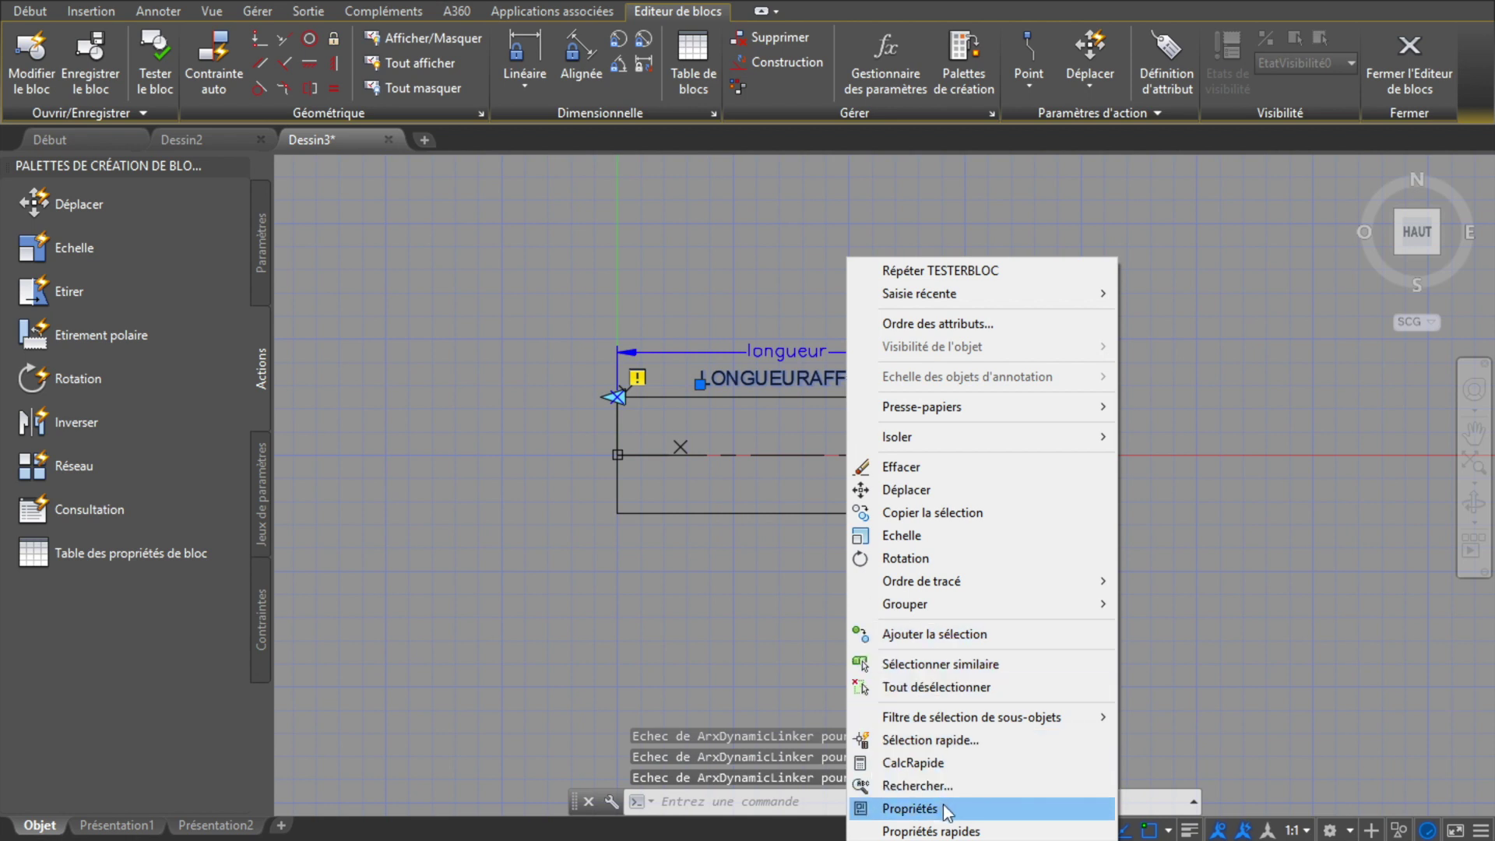
pyautogui.click(911, 809)
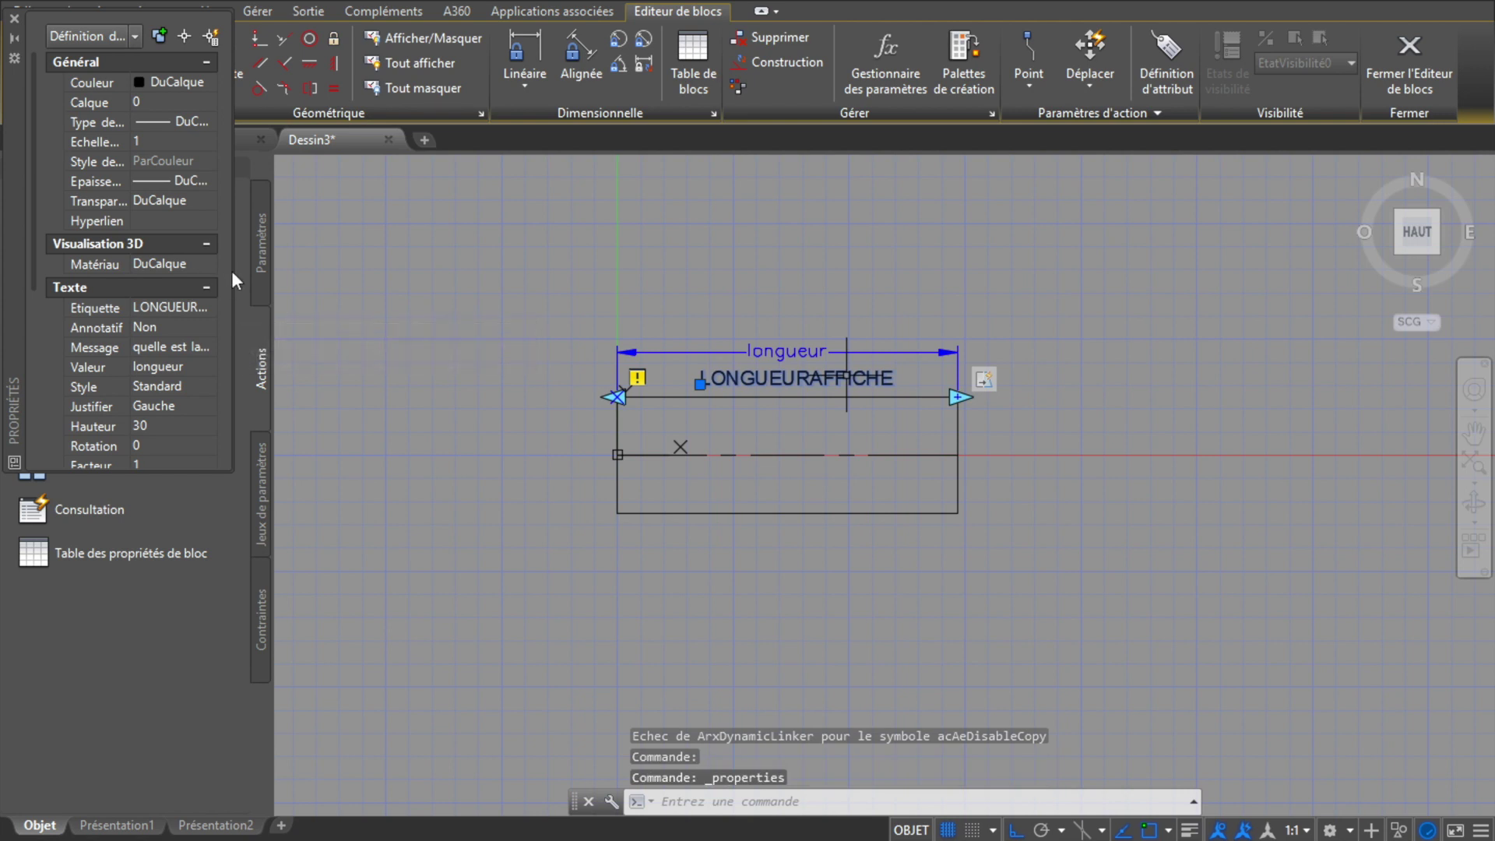
pyautogui.scroll(-5, 149, 265)
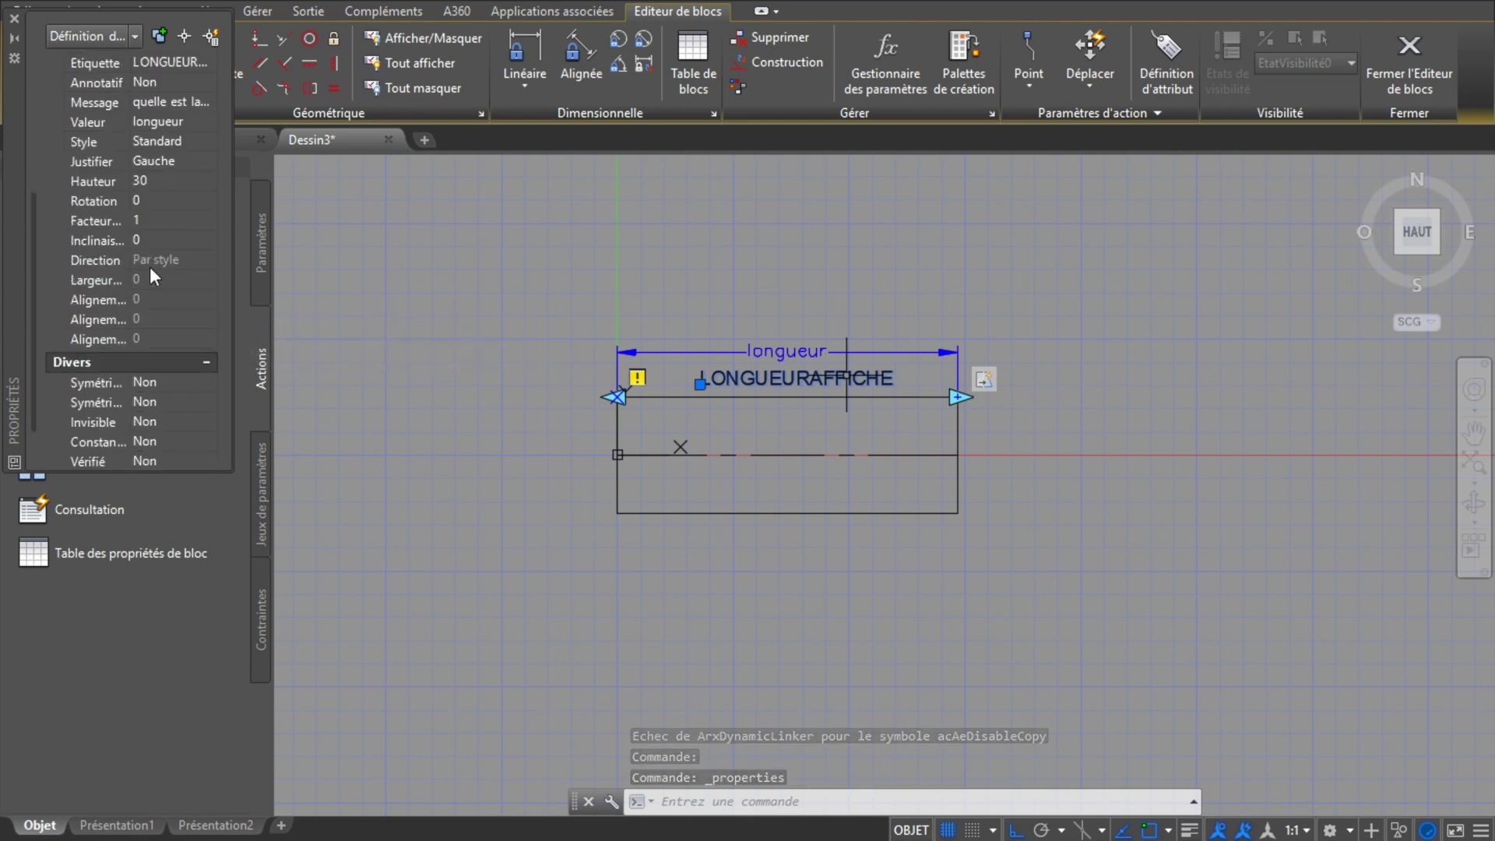
pyautogui.scroll(-3, 154, 277)
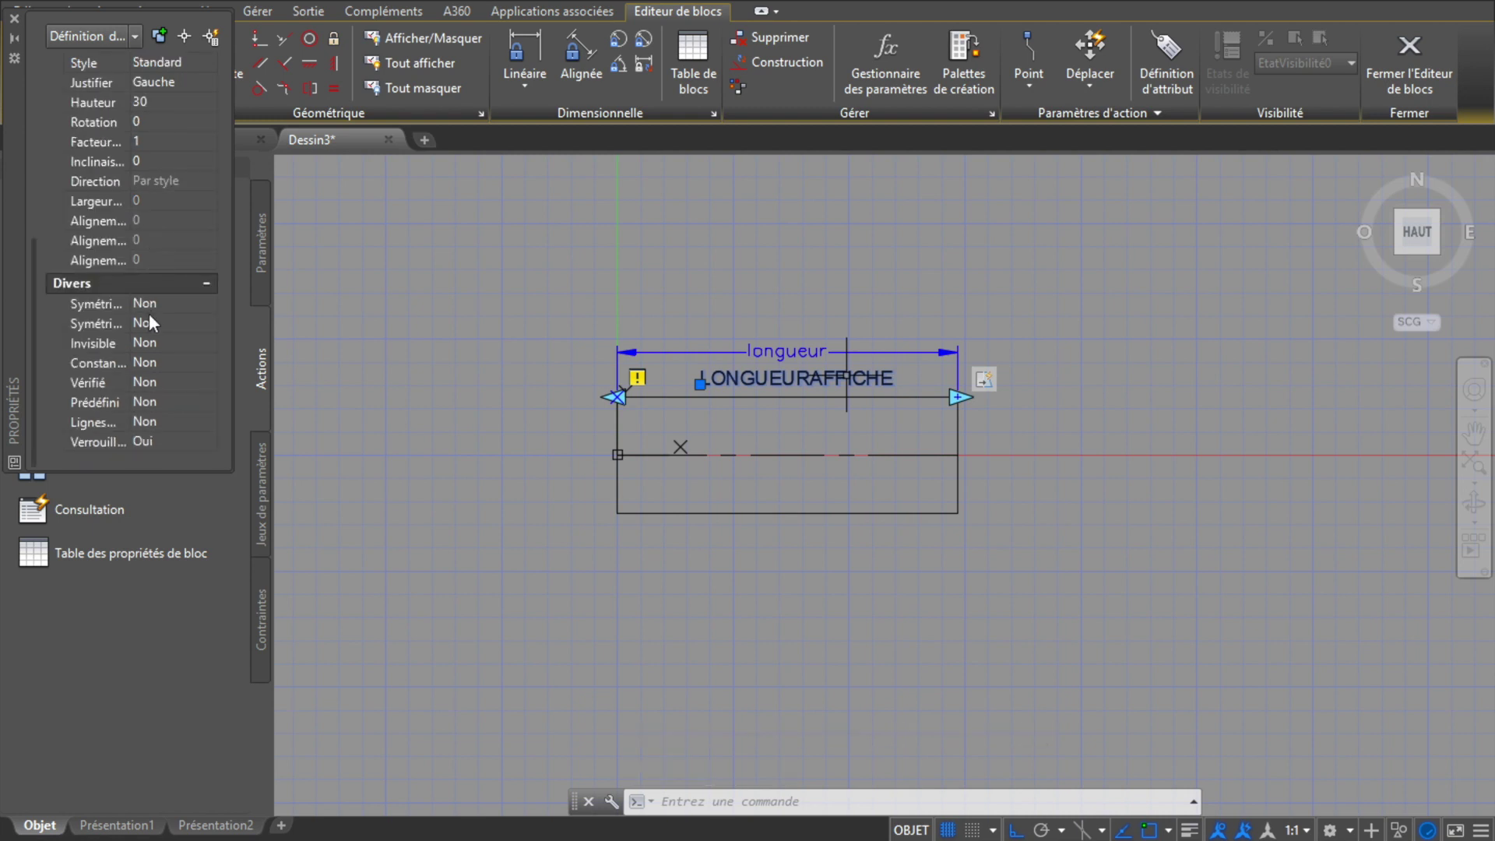
pyautogui.click(176, 339)
pyautogui.click(207, 340)
pyautogui.click(152, 361)
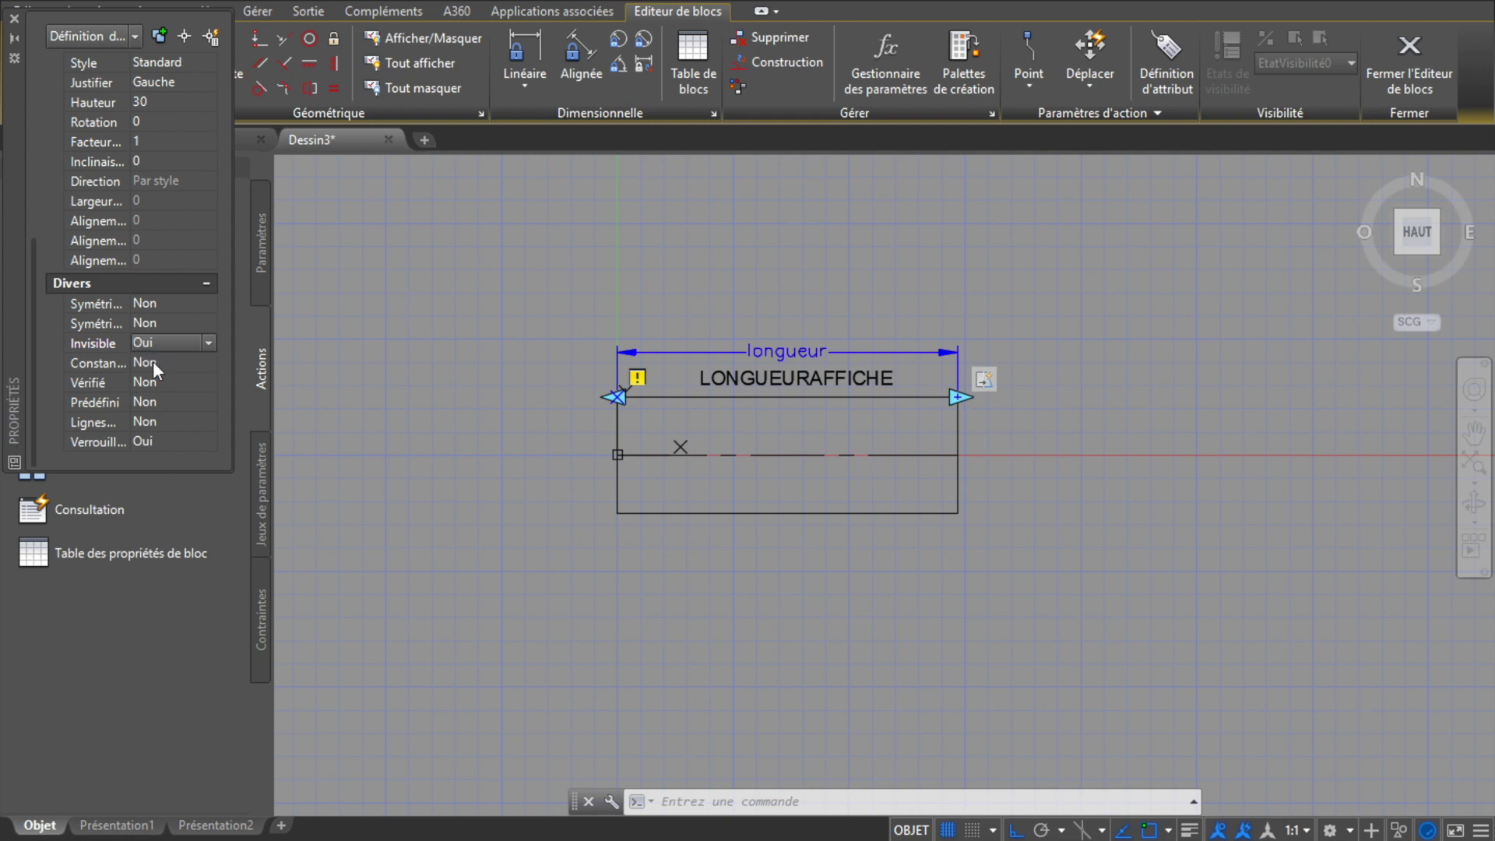
pyautogui.click(432, 419)
pyautogui.click(16, 18)
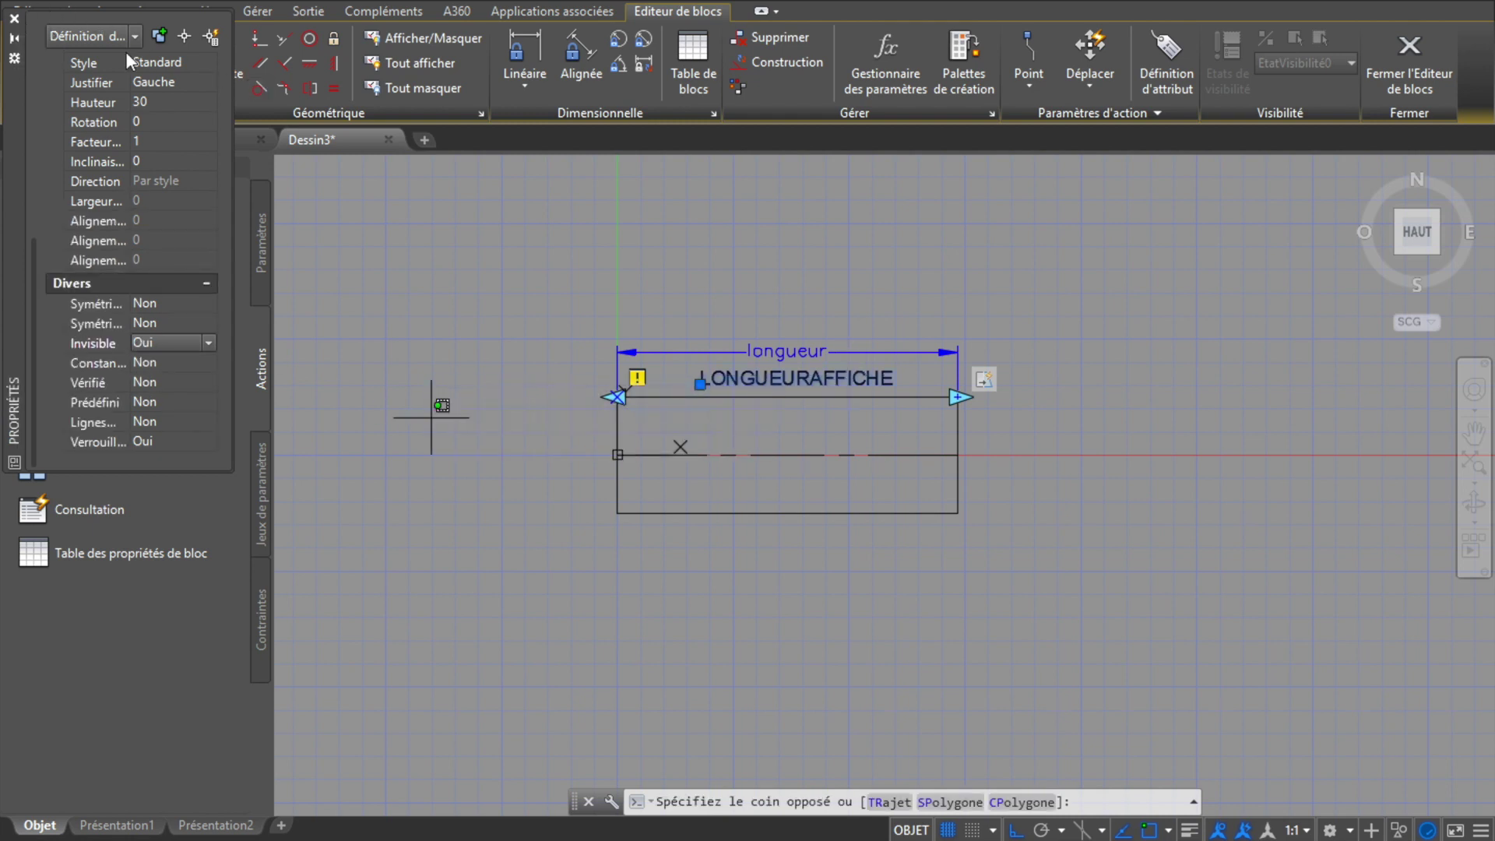
# - Test the canalisation block to check the display of its length text, and close the block test
pyautogui.click(148, 70)
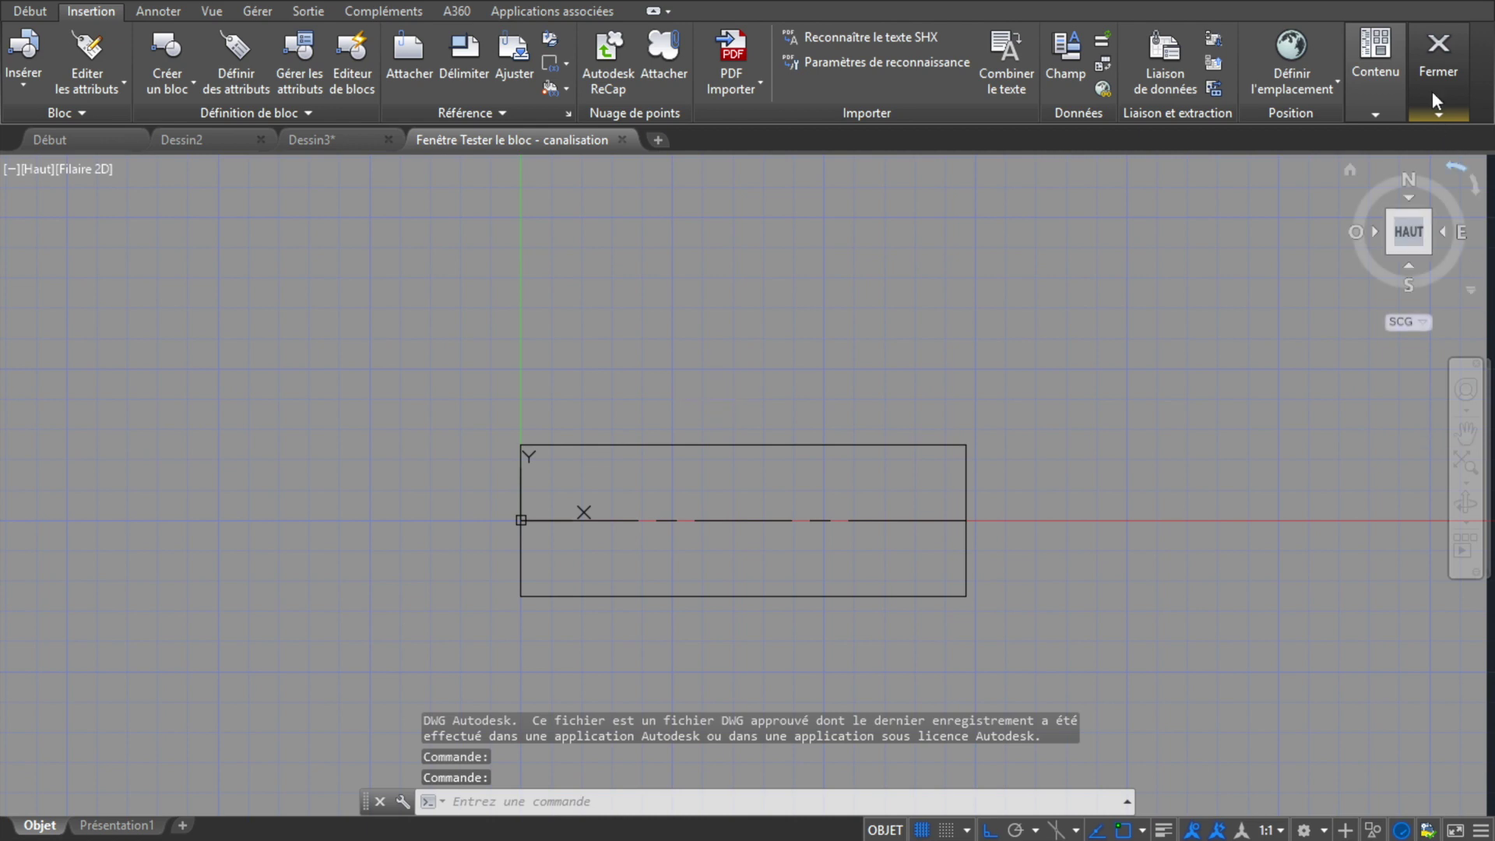
pyautogui.click(1460, 87)
pyautogui.click(1442, 146)
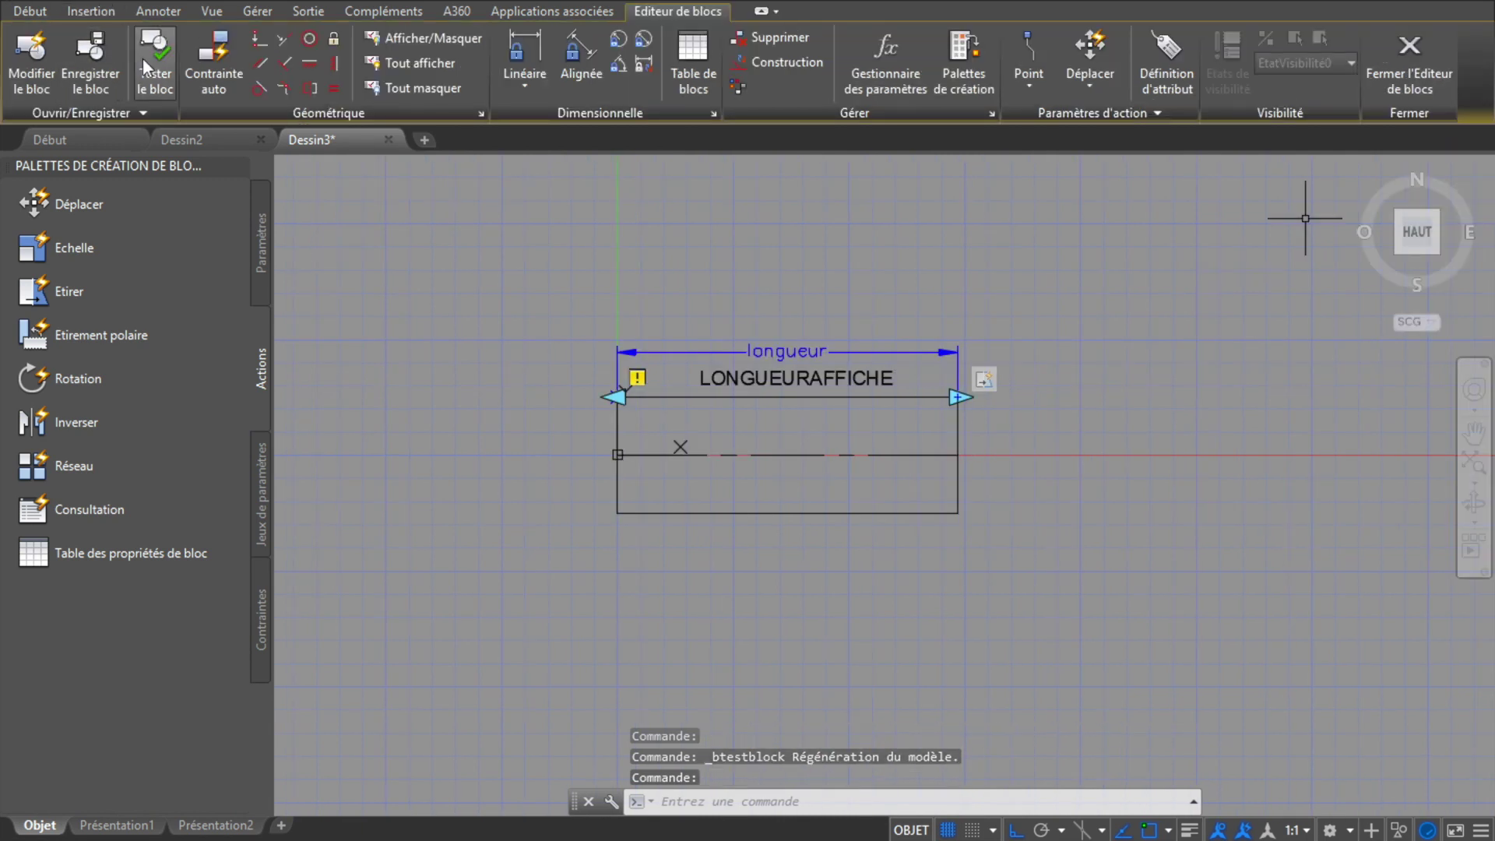
# - Test the block again, examine the pipe's LONGUEURAFFICHE value in the extended attribute editor, and close the test
pyautogui.click(156, 54)
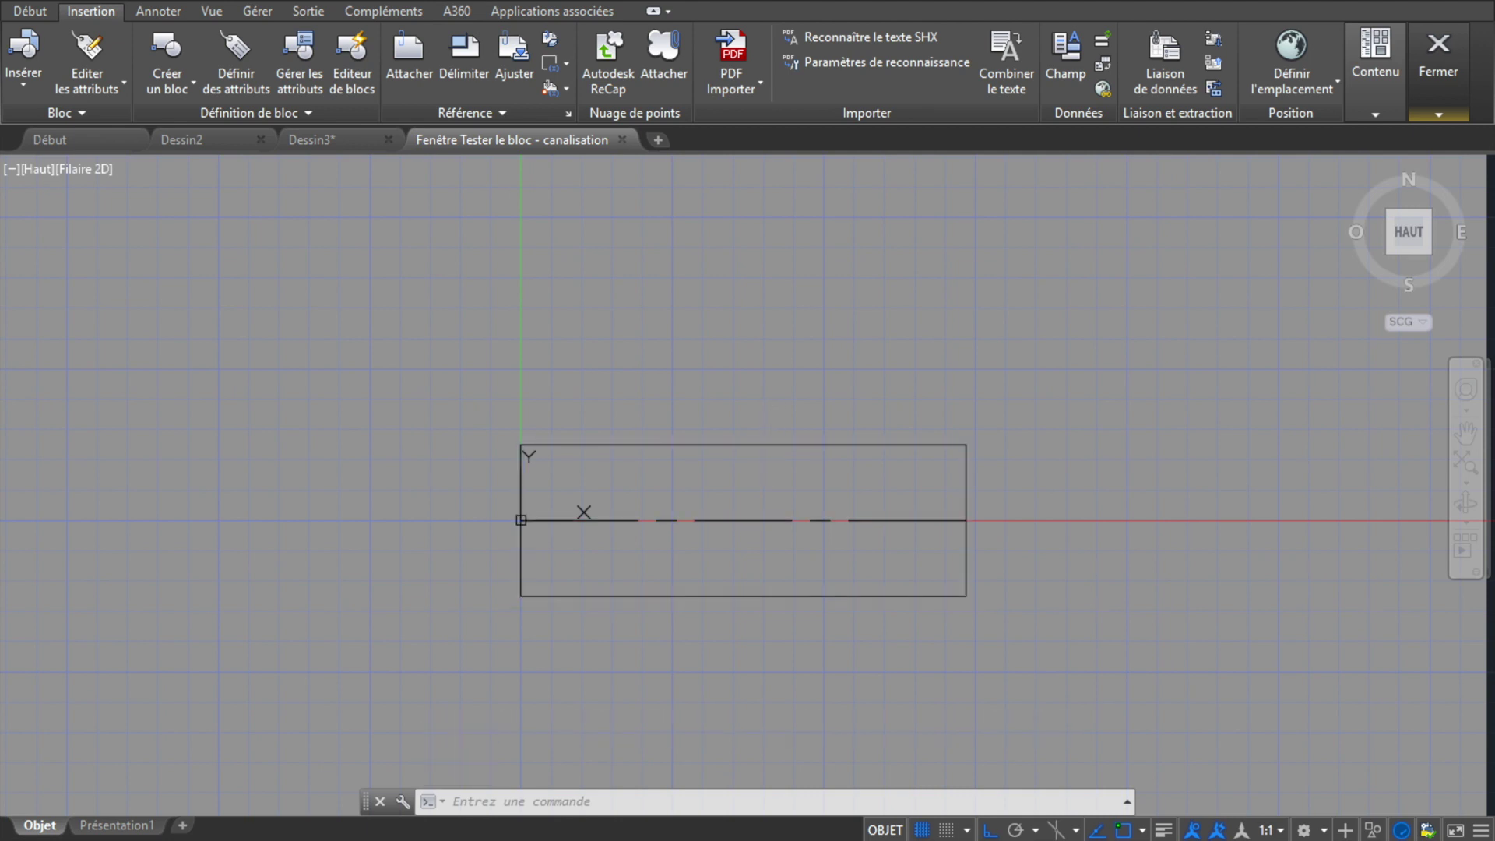
pyautogui.doubleClick(767, 471)
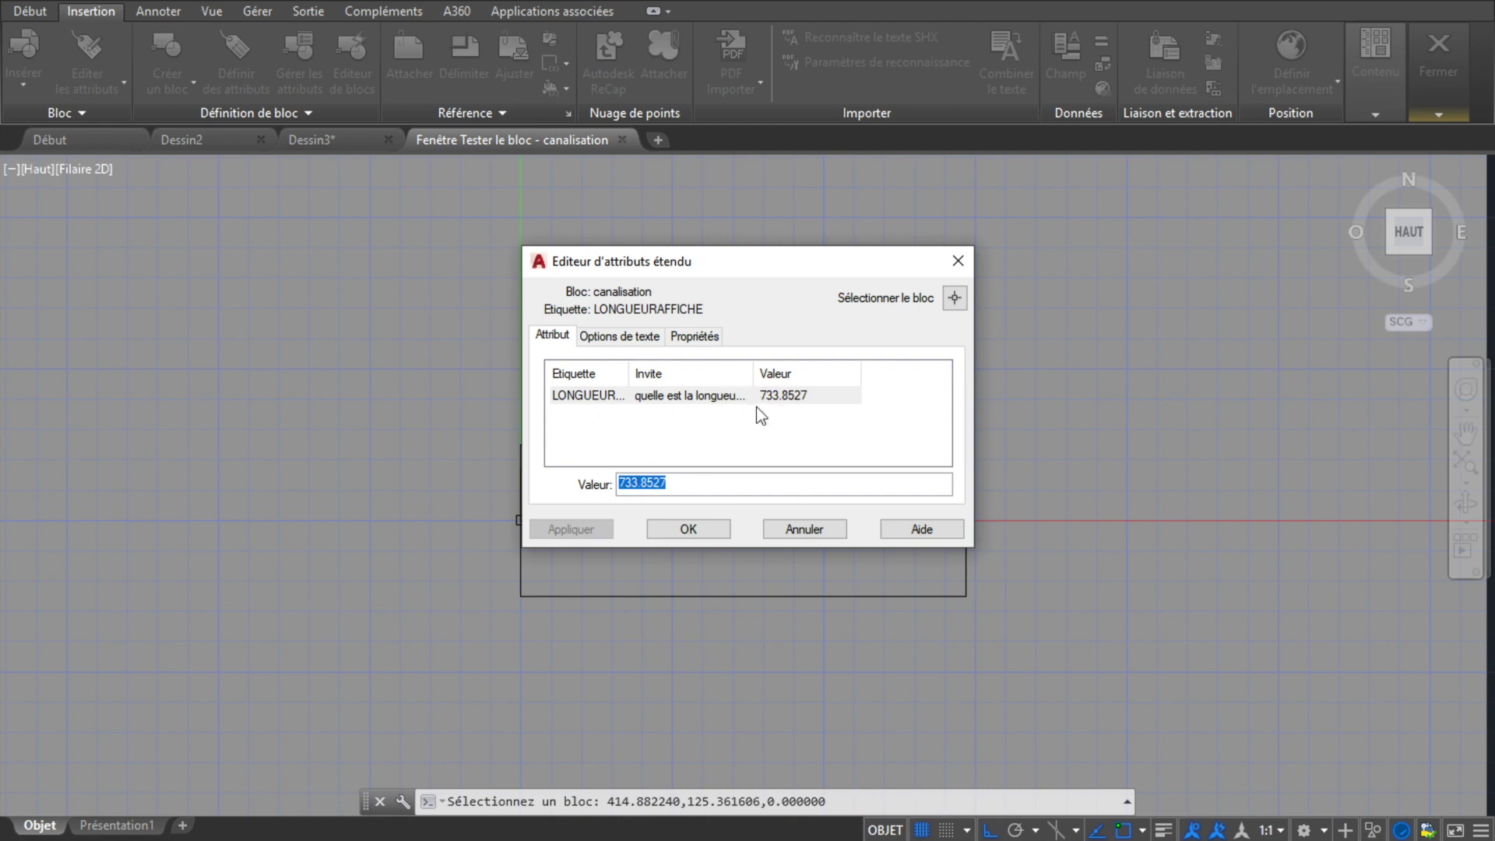
pyautogui.click(700, 530)
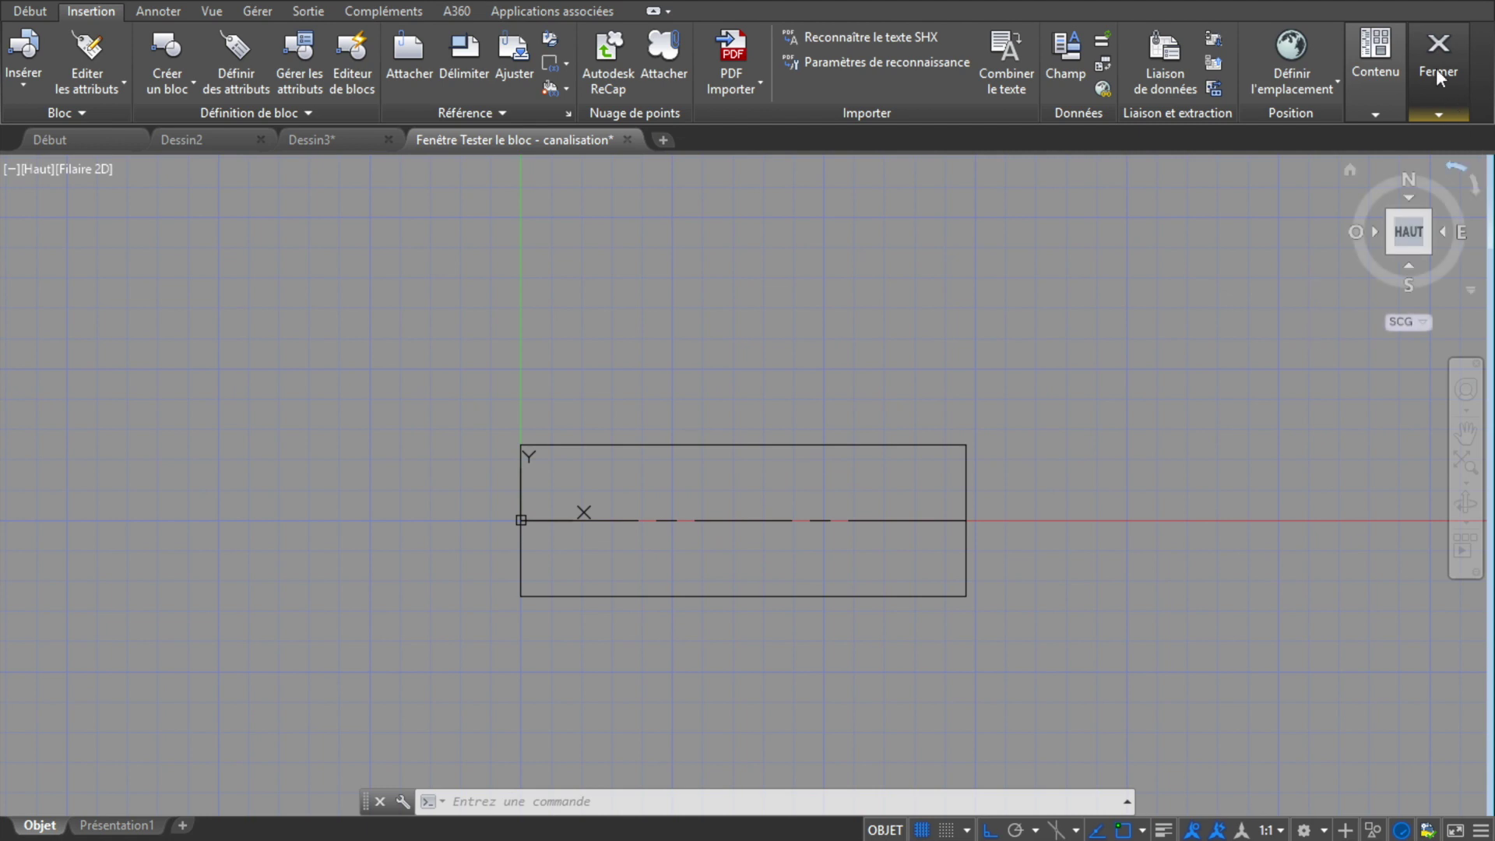
pyautogui.click(1435, 68)
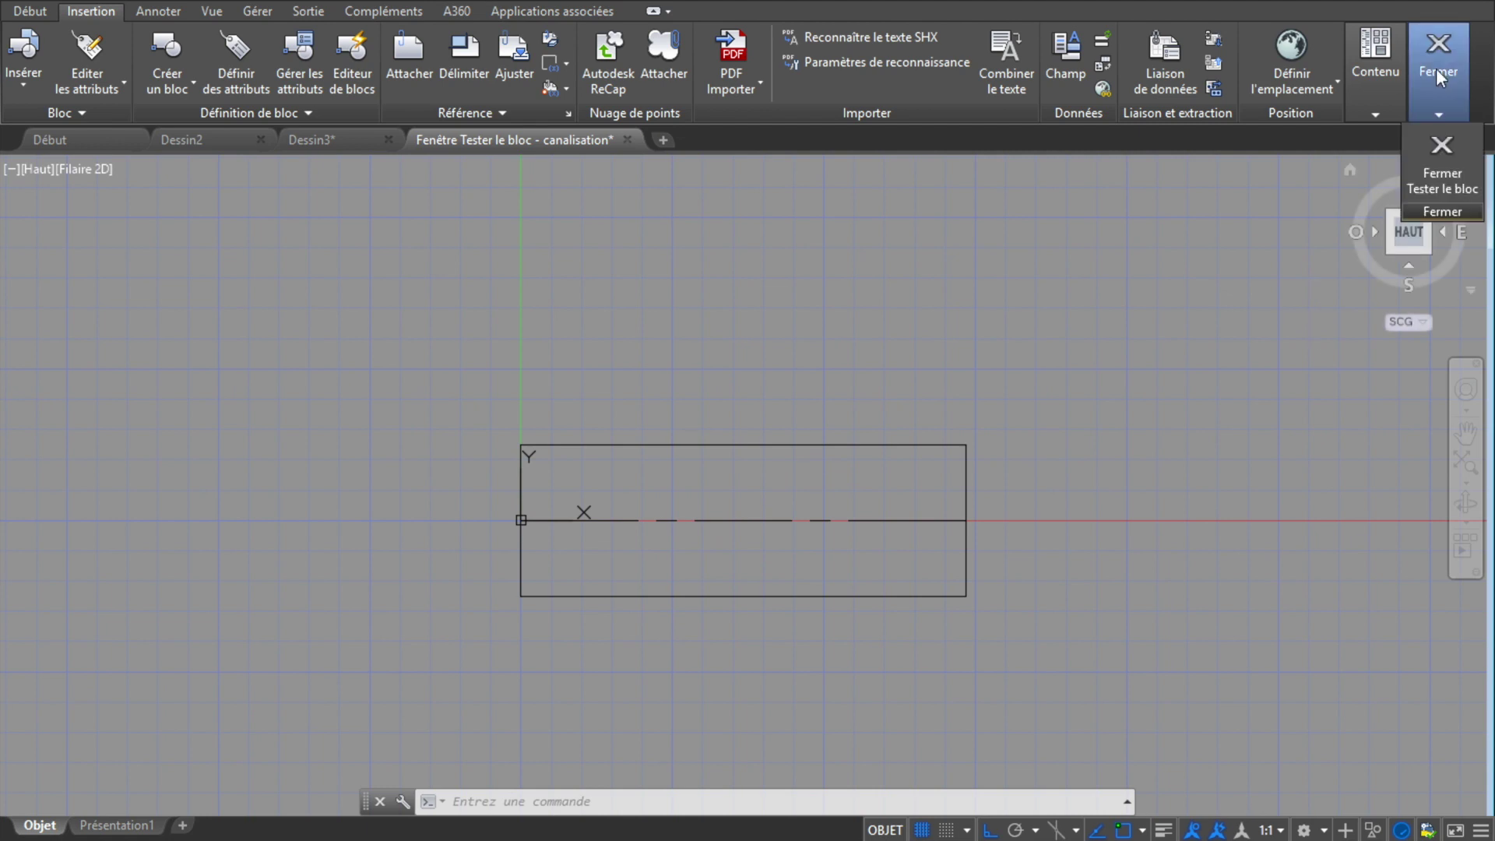
pyautogui.click(1444, 150)
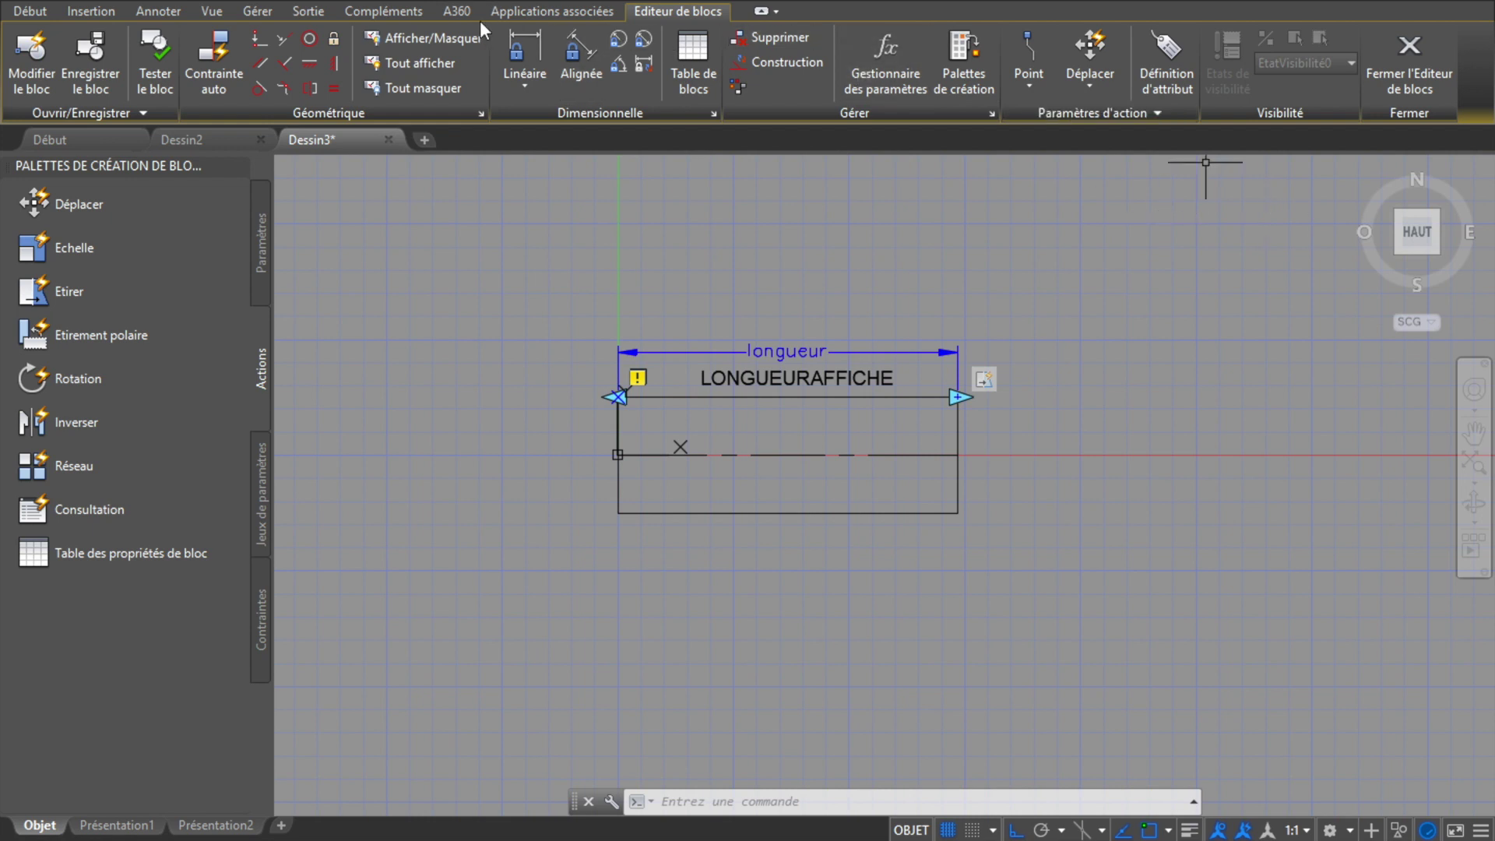
# - Close the block editor, saving the changes to canalisation, and insert a canalisation block below and to the right of the existing pipe
pyautogui.click(1401, 48)
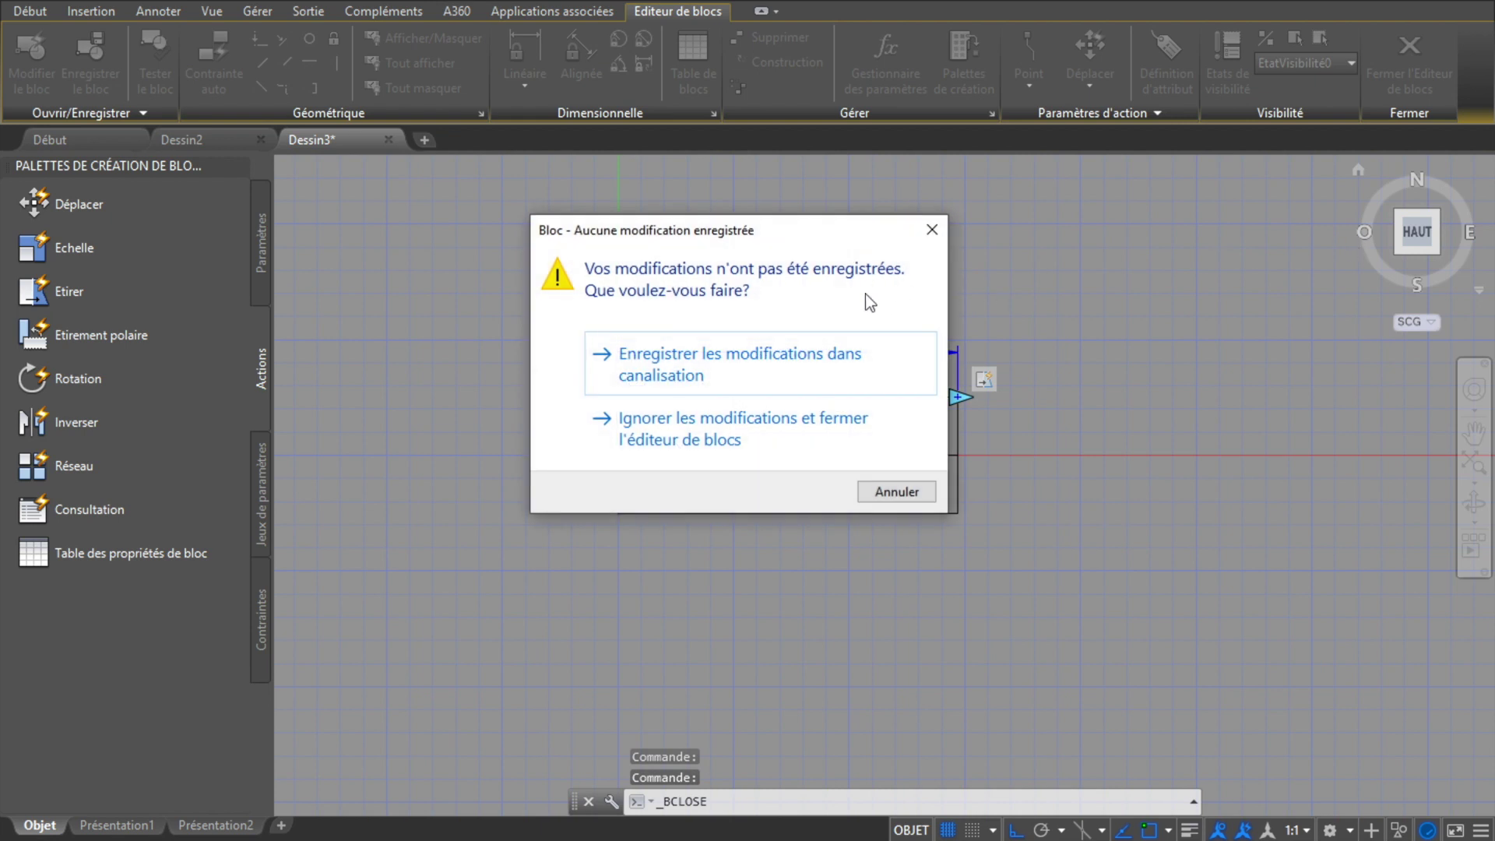
pyautogui.click(746, 366)
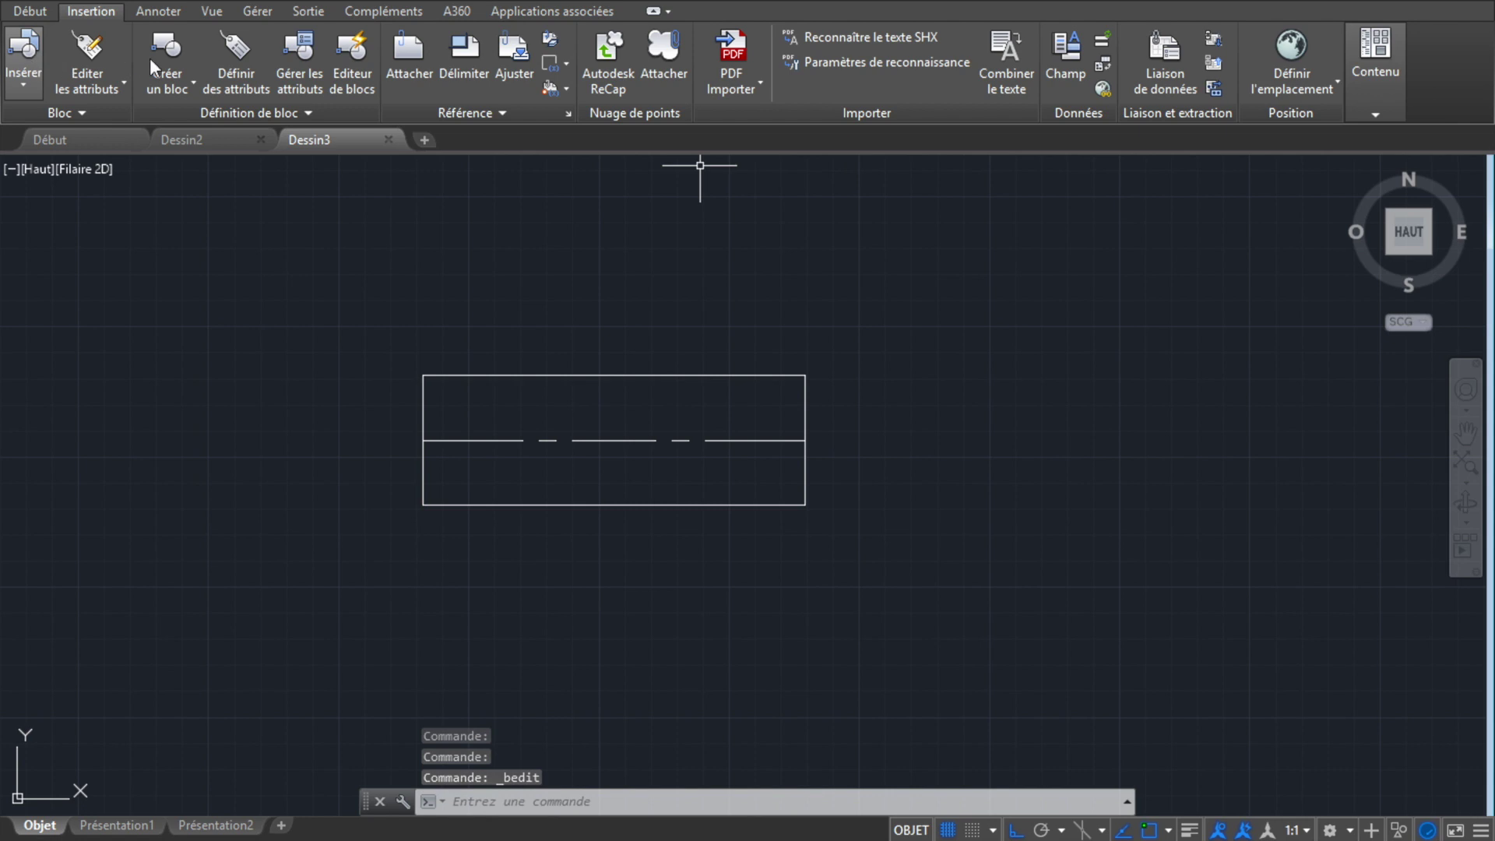
pyautogui.click(31, 84)
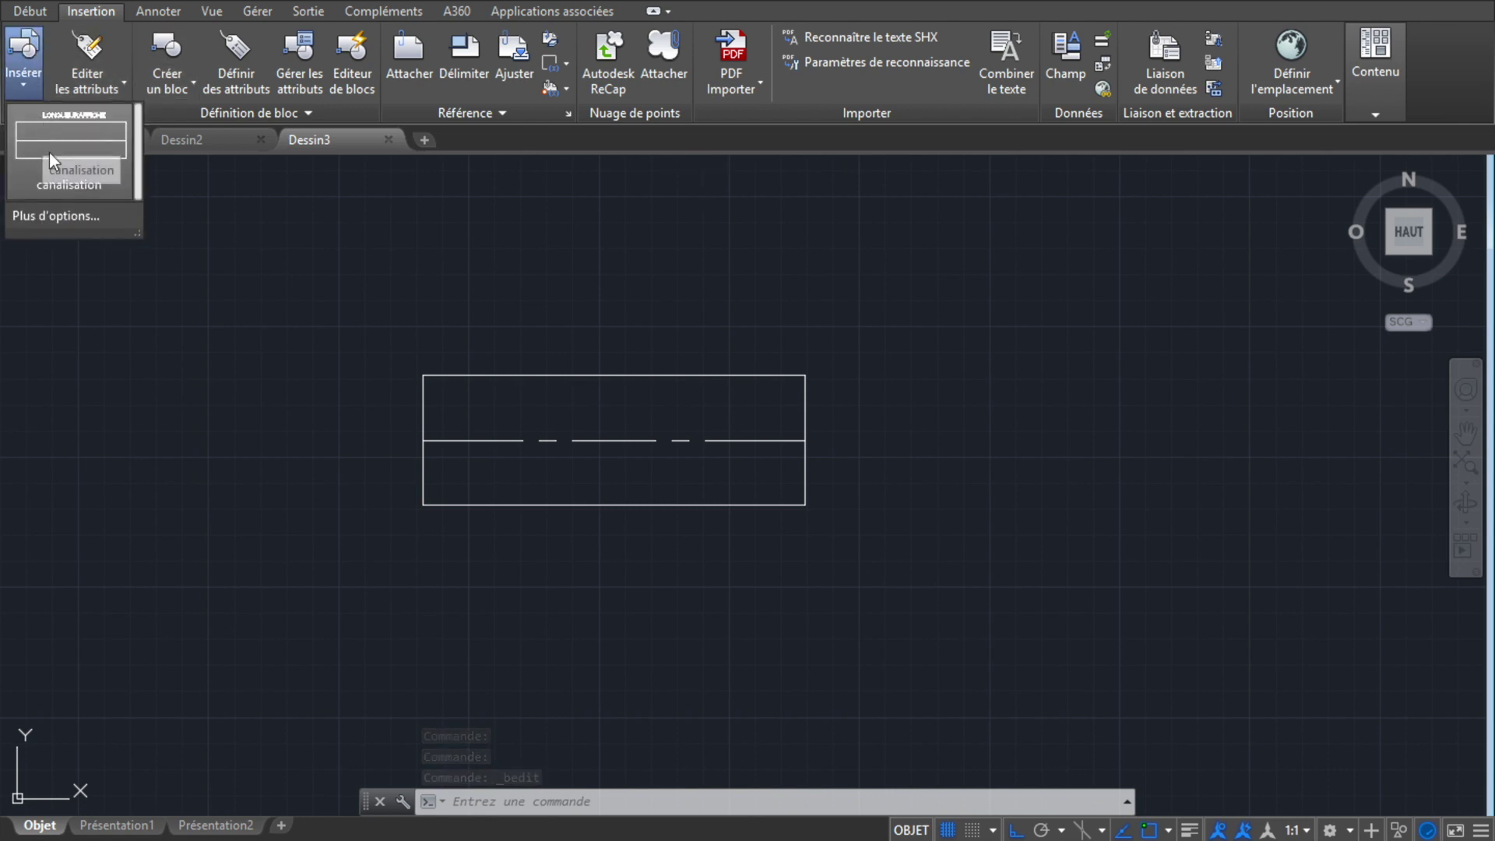
pyautogui.click(49, 151)
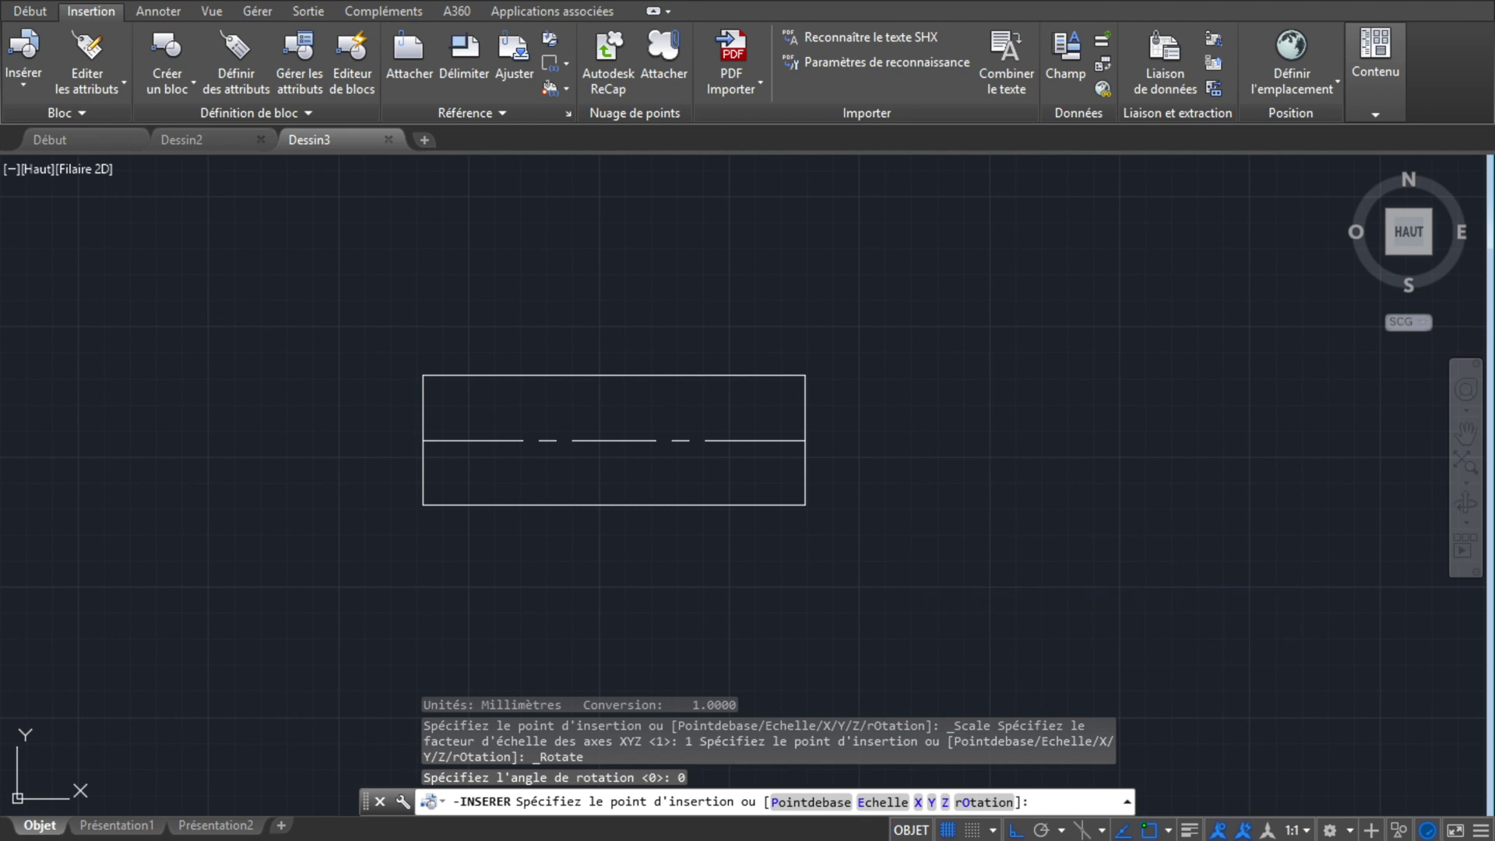
pyautogui.click(926, 581)
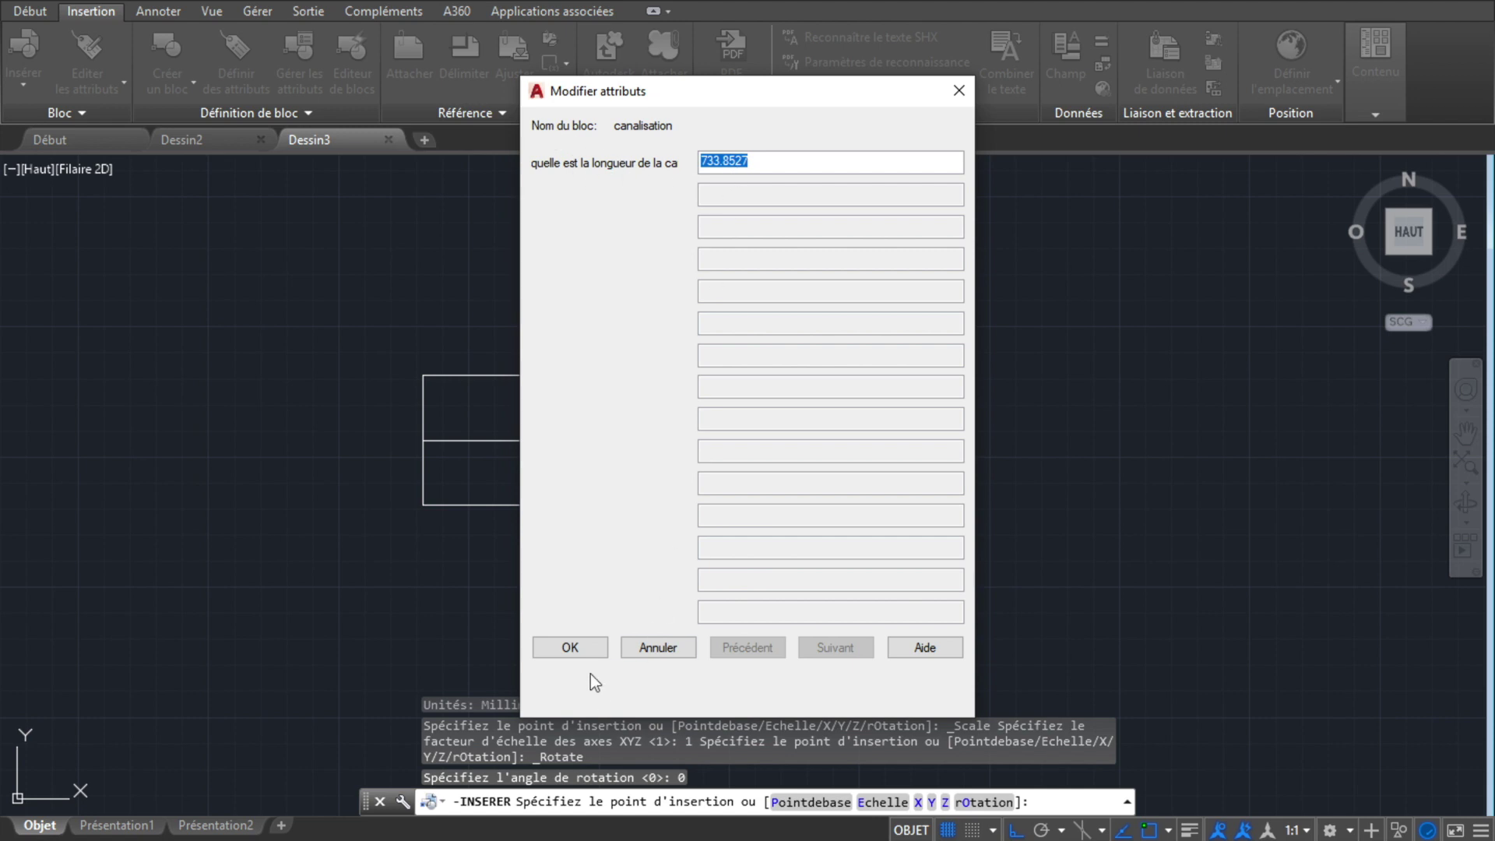
pyautogui.click(581, 646)
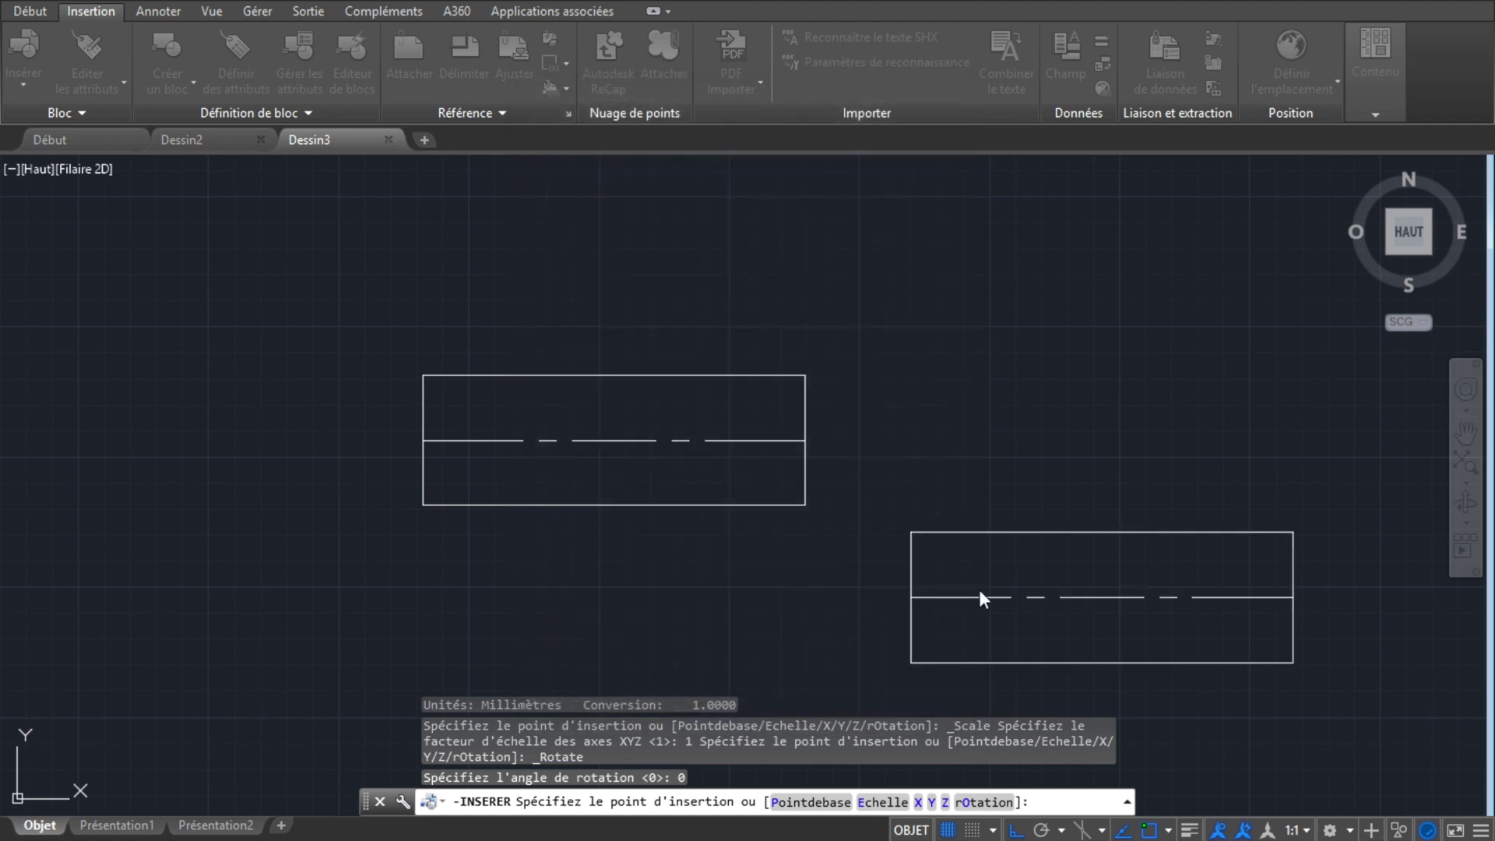
pyautogui.press('Escape')
# - Examine the LONGUEURAFFICHE value of the newly inserted pipe in the extended attribute editor
pyautogui.click(997, 527)
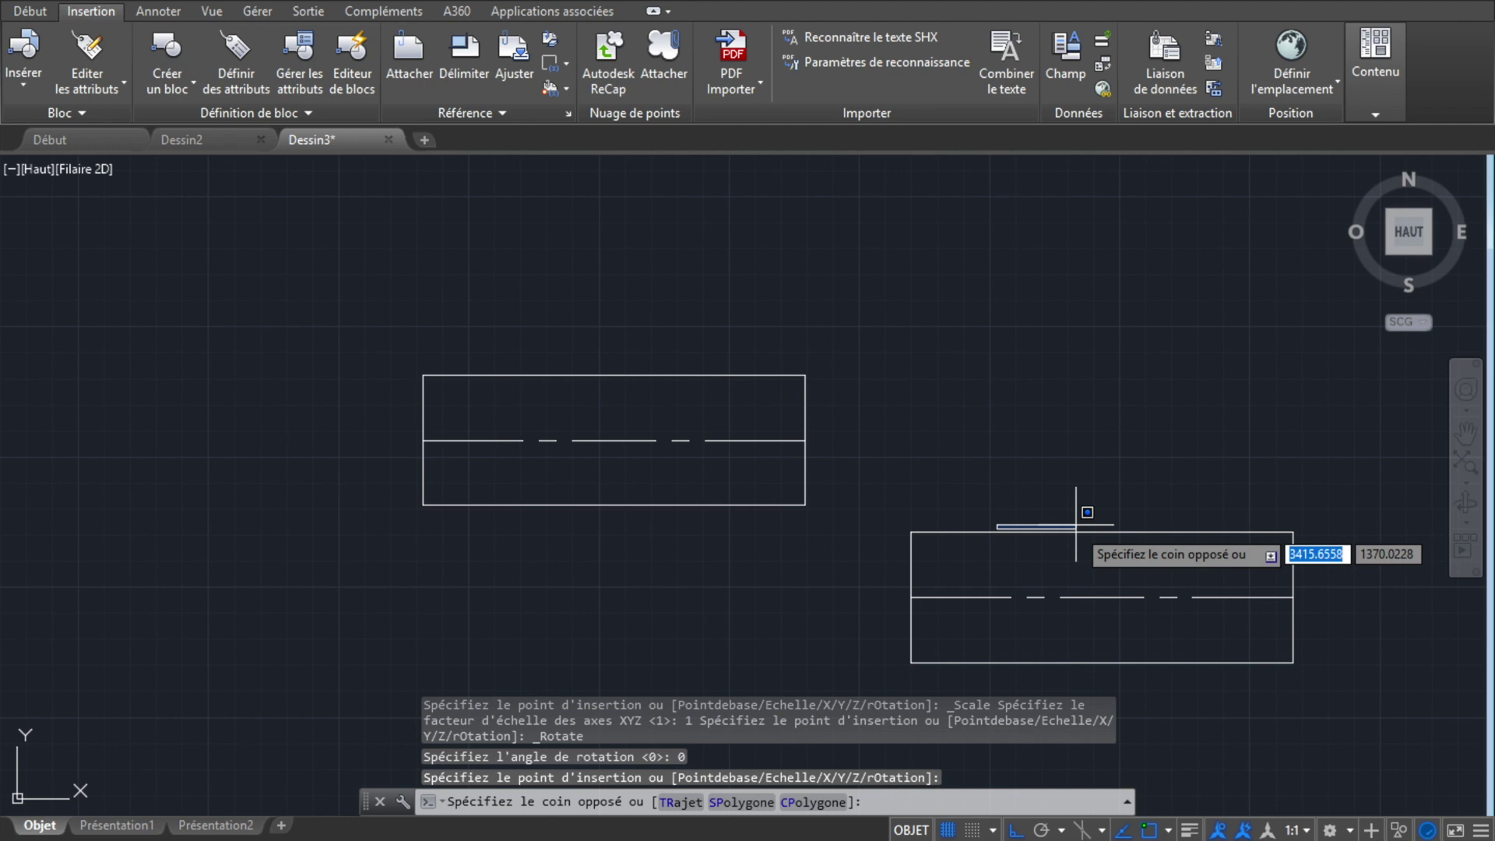
pyautogui.press('Escape')
pyautogui.press('Escape')
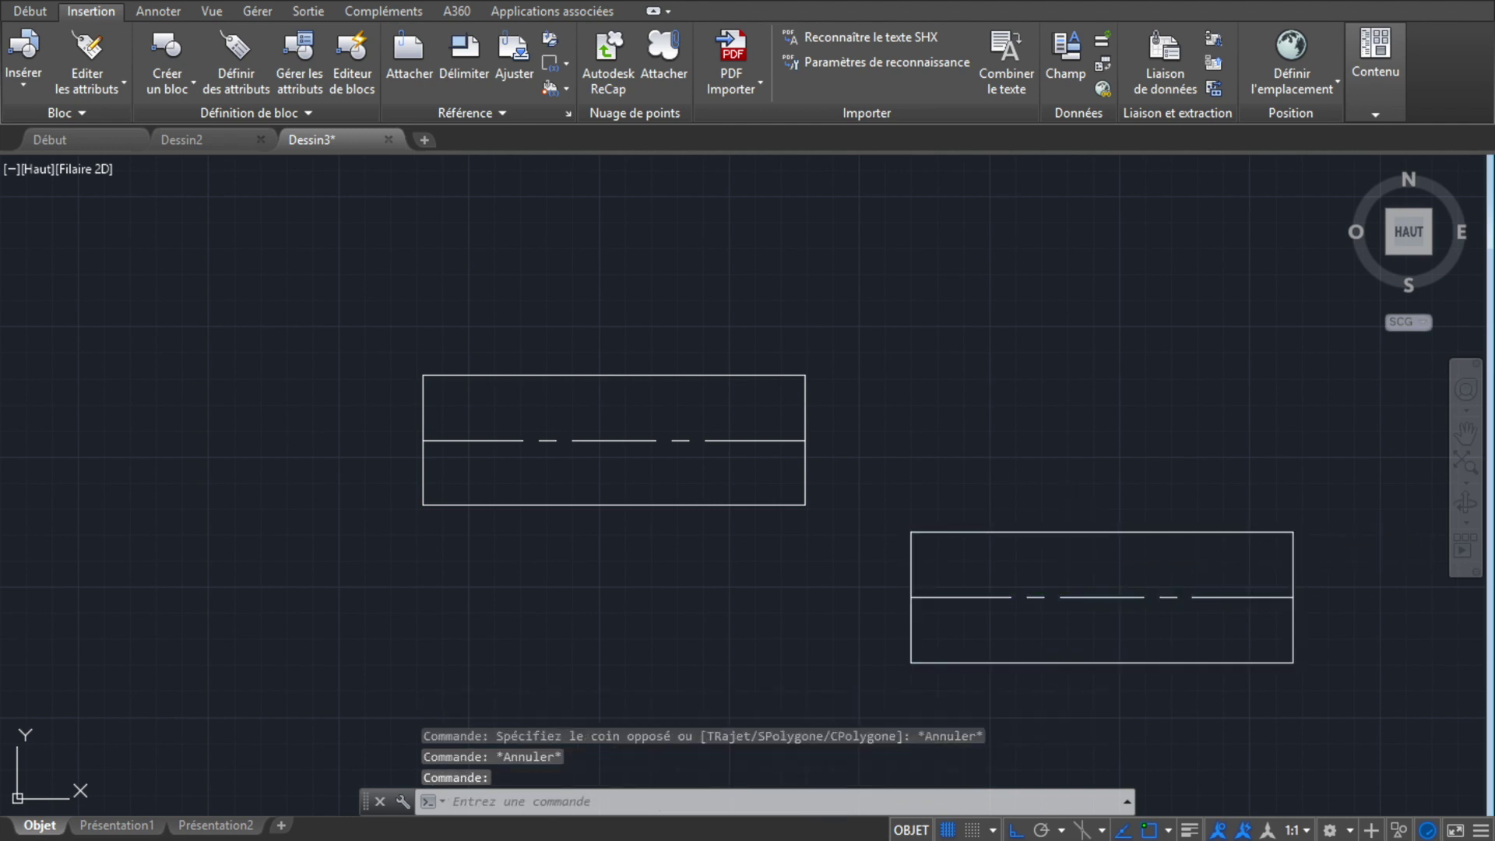
pyautogui.doubleClick(1067, 533)
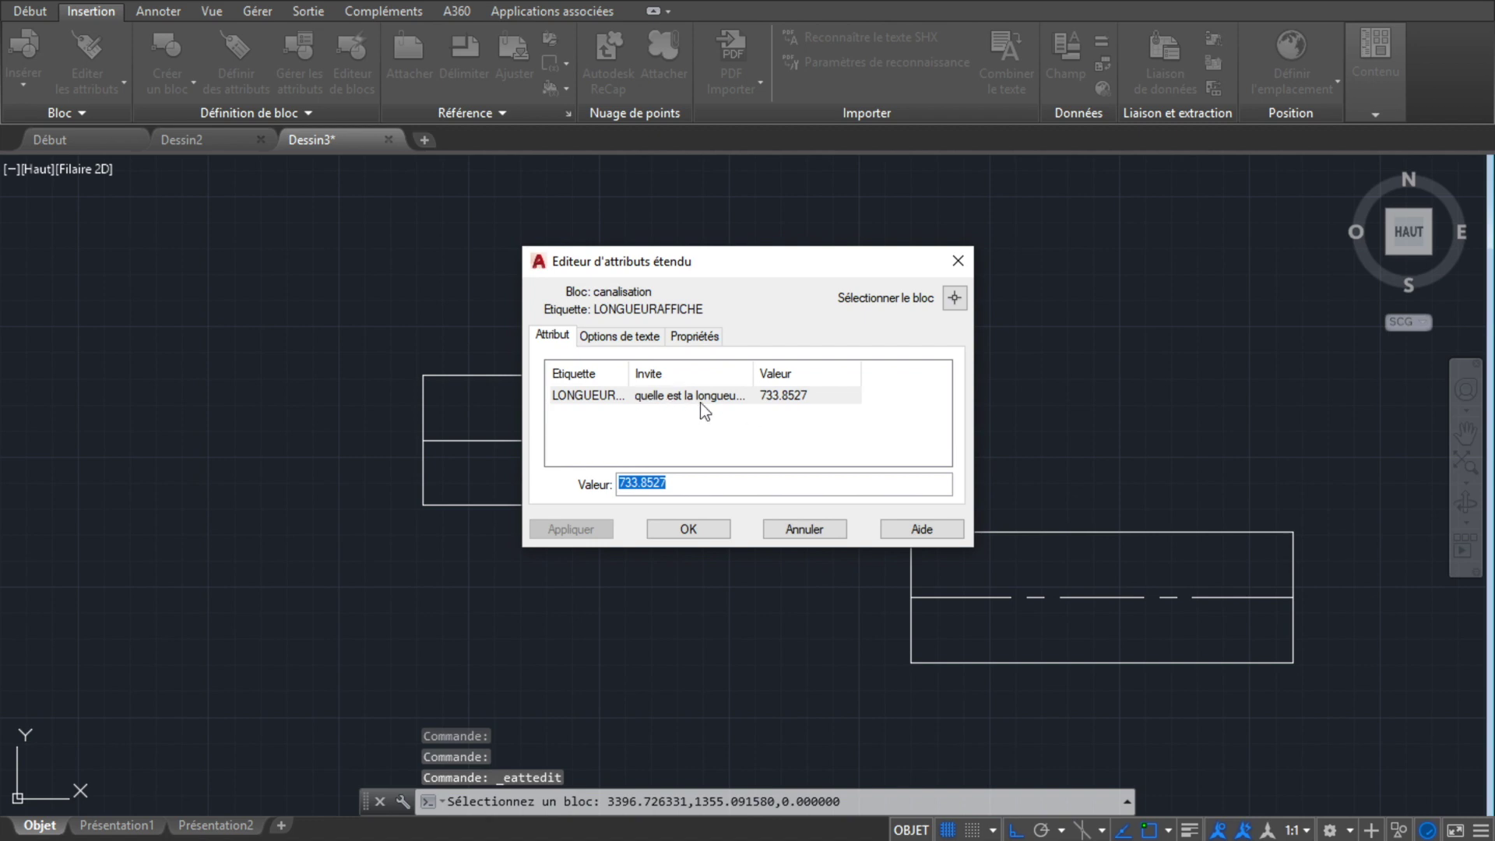
pyautogui.click(705, 530)
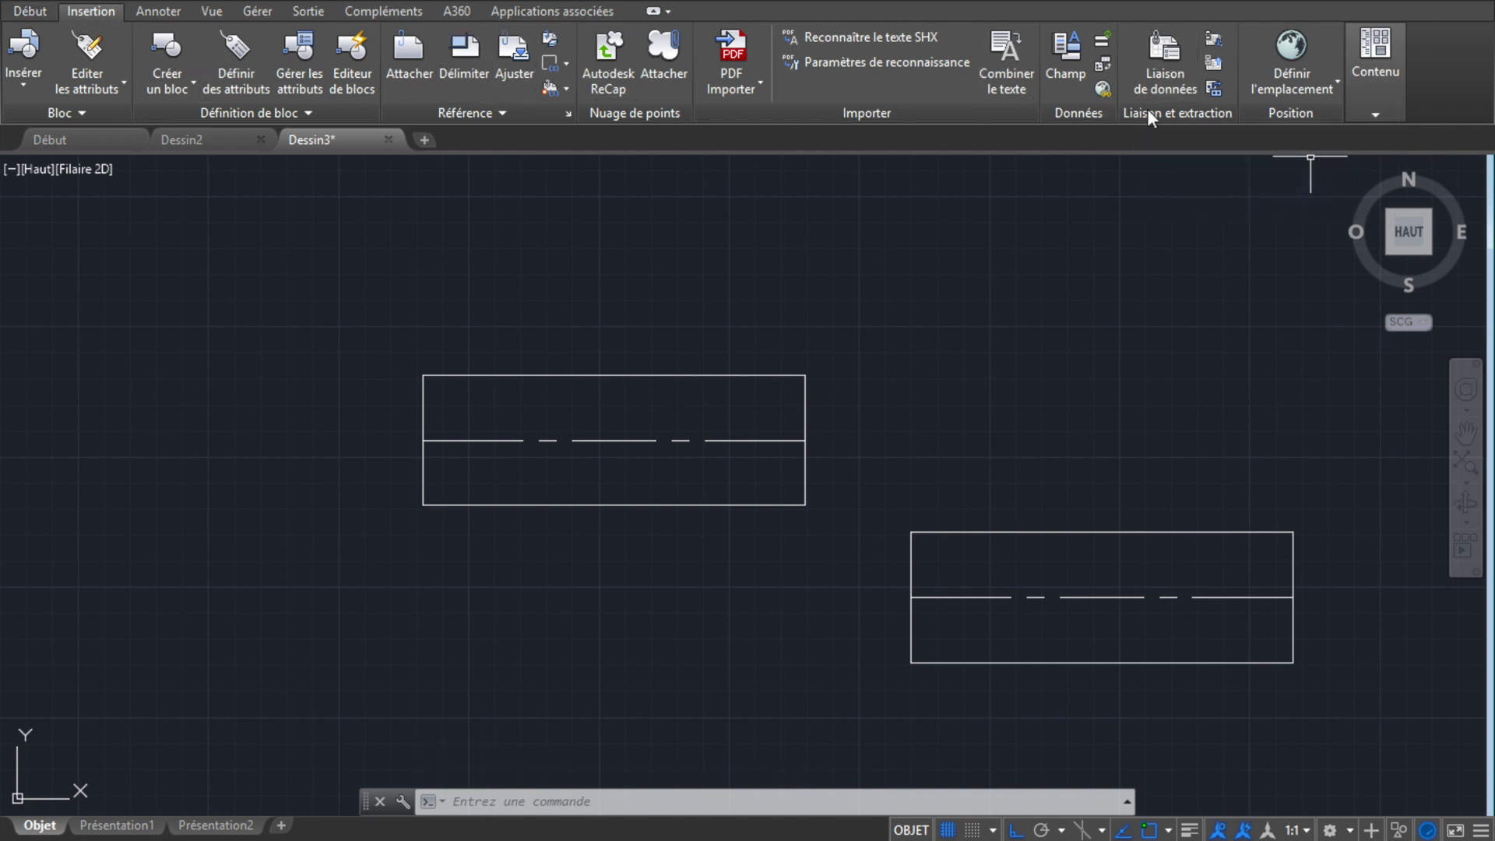
# - Create a new data extraction and save it as longueur.dxe in the reseaux IUT folder, replacing the existing file
pyautogui.click(1212, 87)
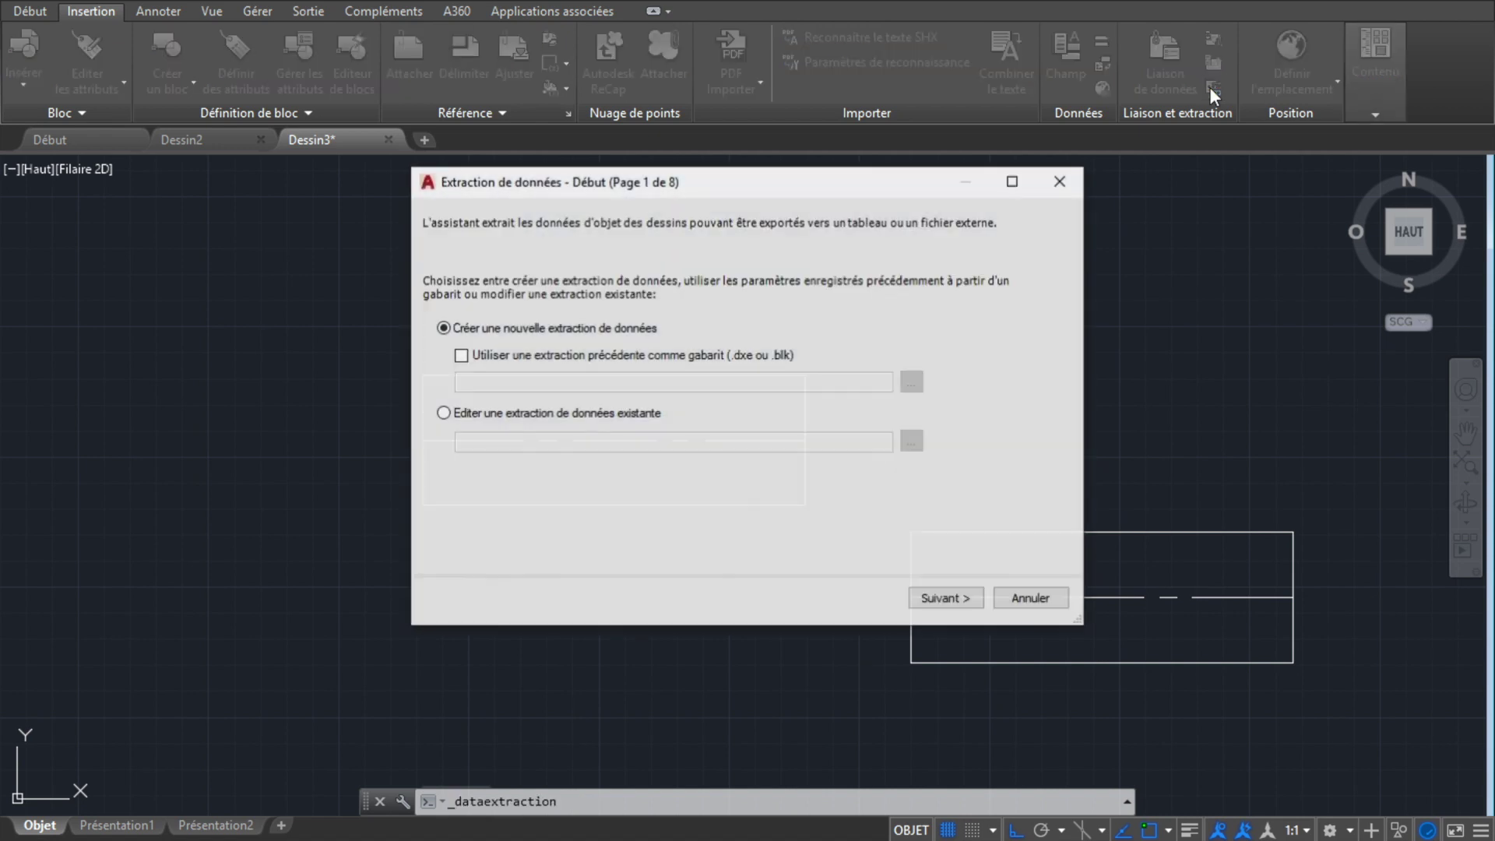
pyautogui.click(965, 596)
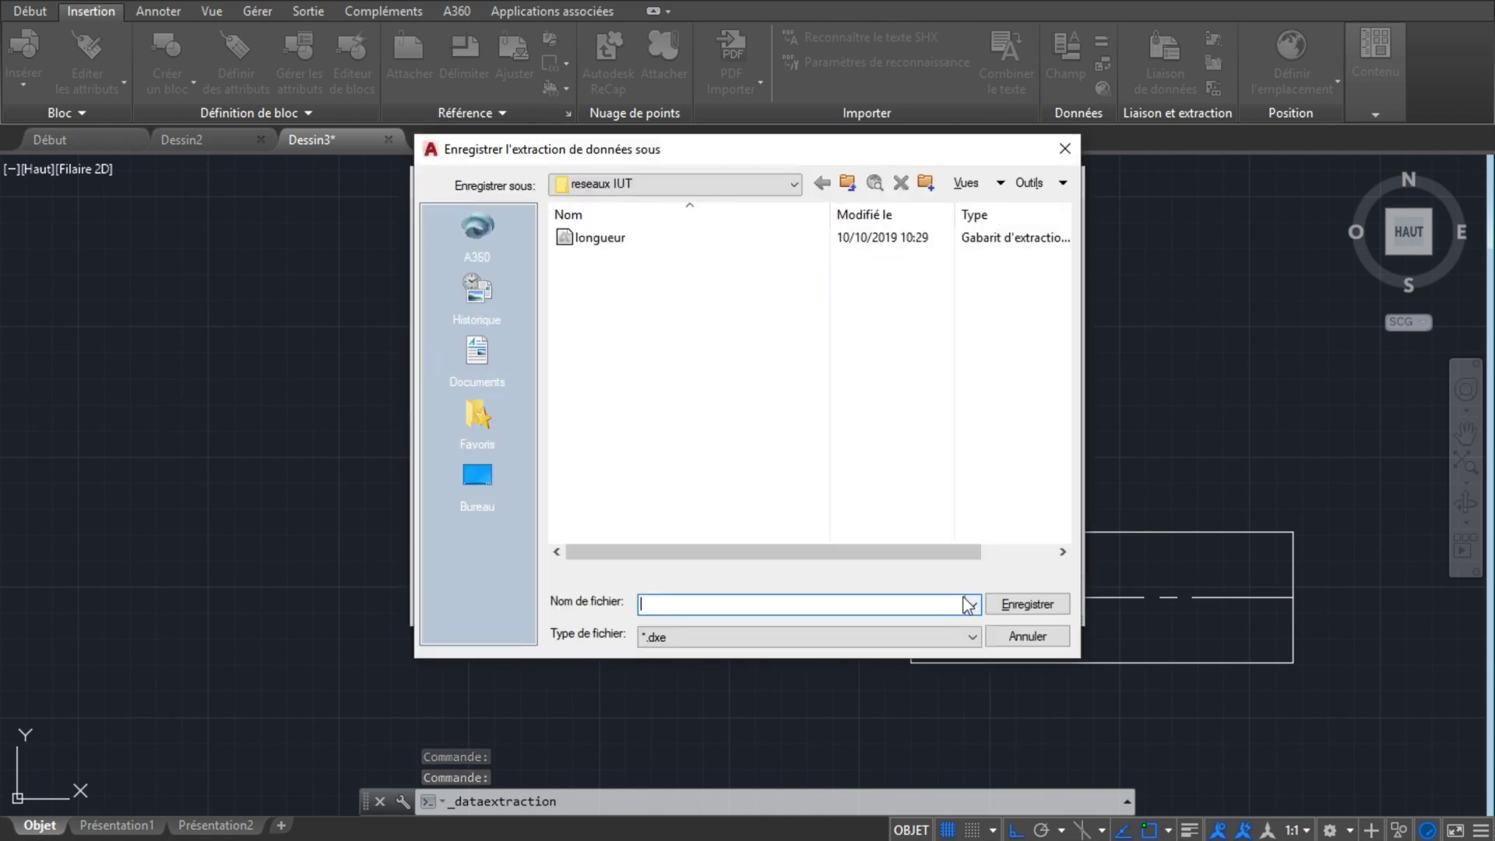
pyautogui.click(595, 239)
pyautogui.click(1021, 603)
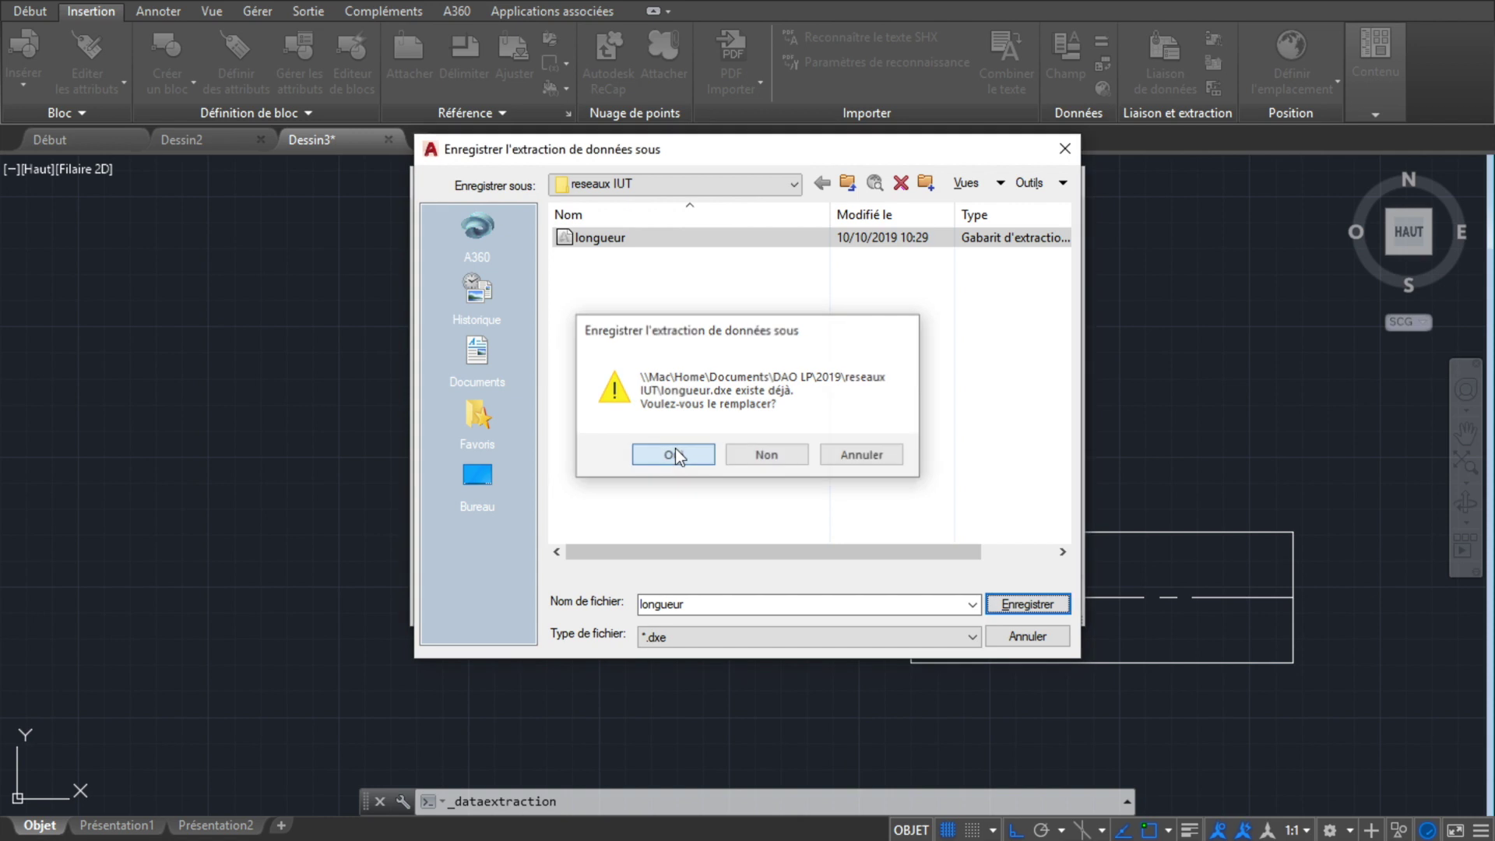
pyautogui.click(672, 455)
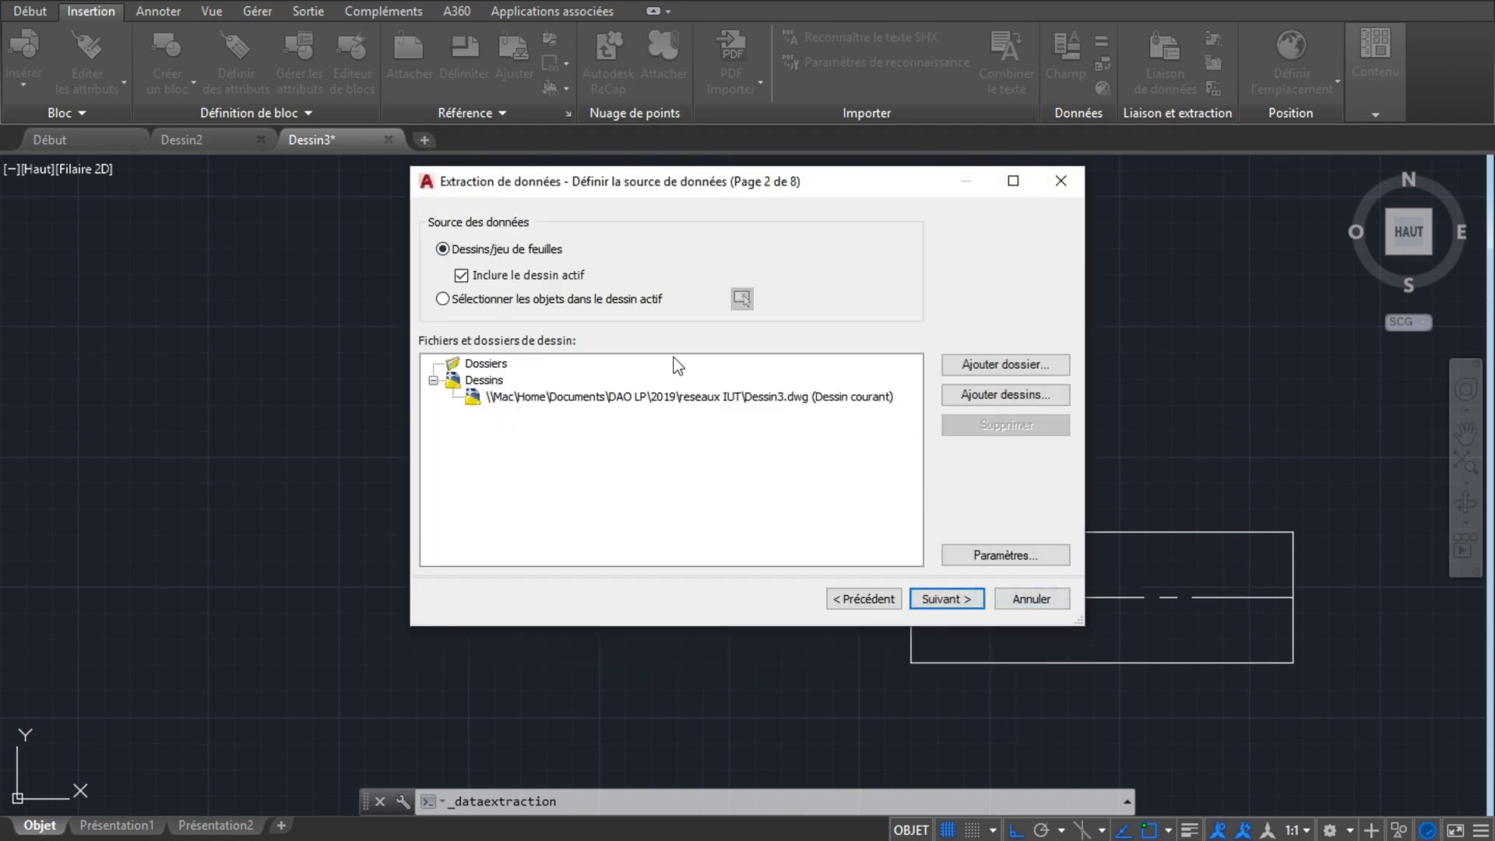
# - Keep the current drawing and all listed objects as the source, and limit the extracted properties to the Attribut category
pyautogui.click(953, 606)
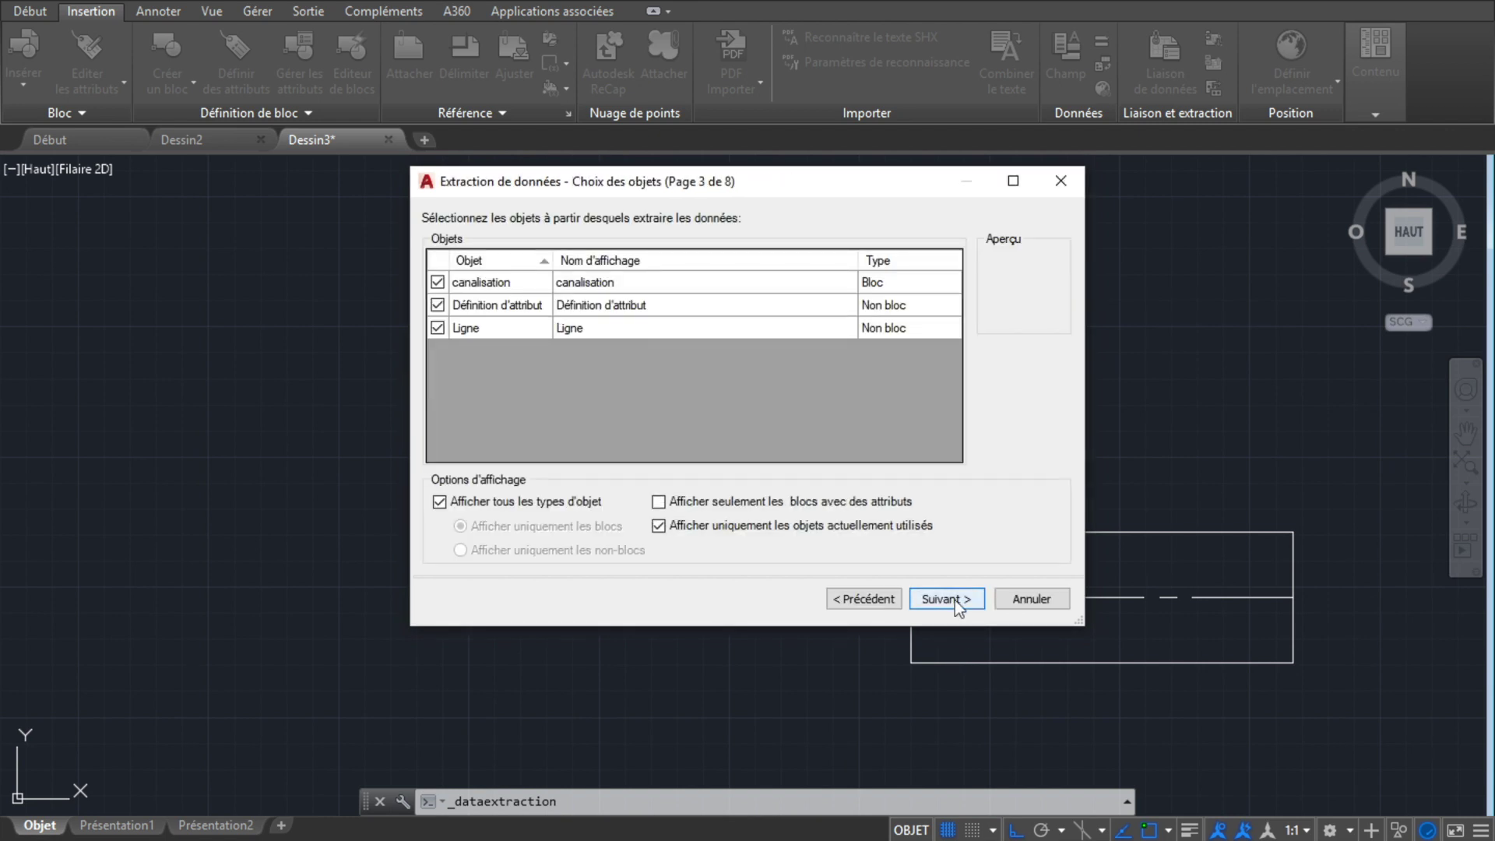
pyautogui.click(955, 598)
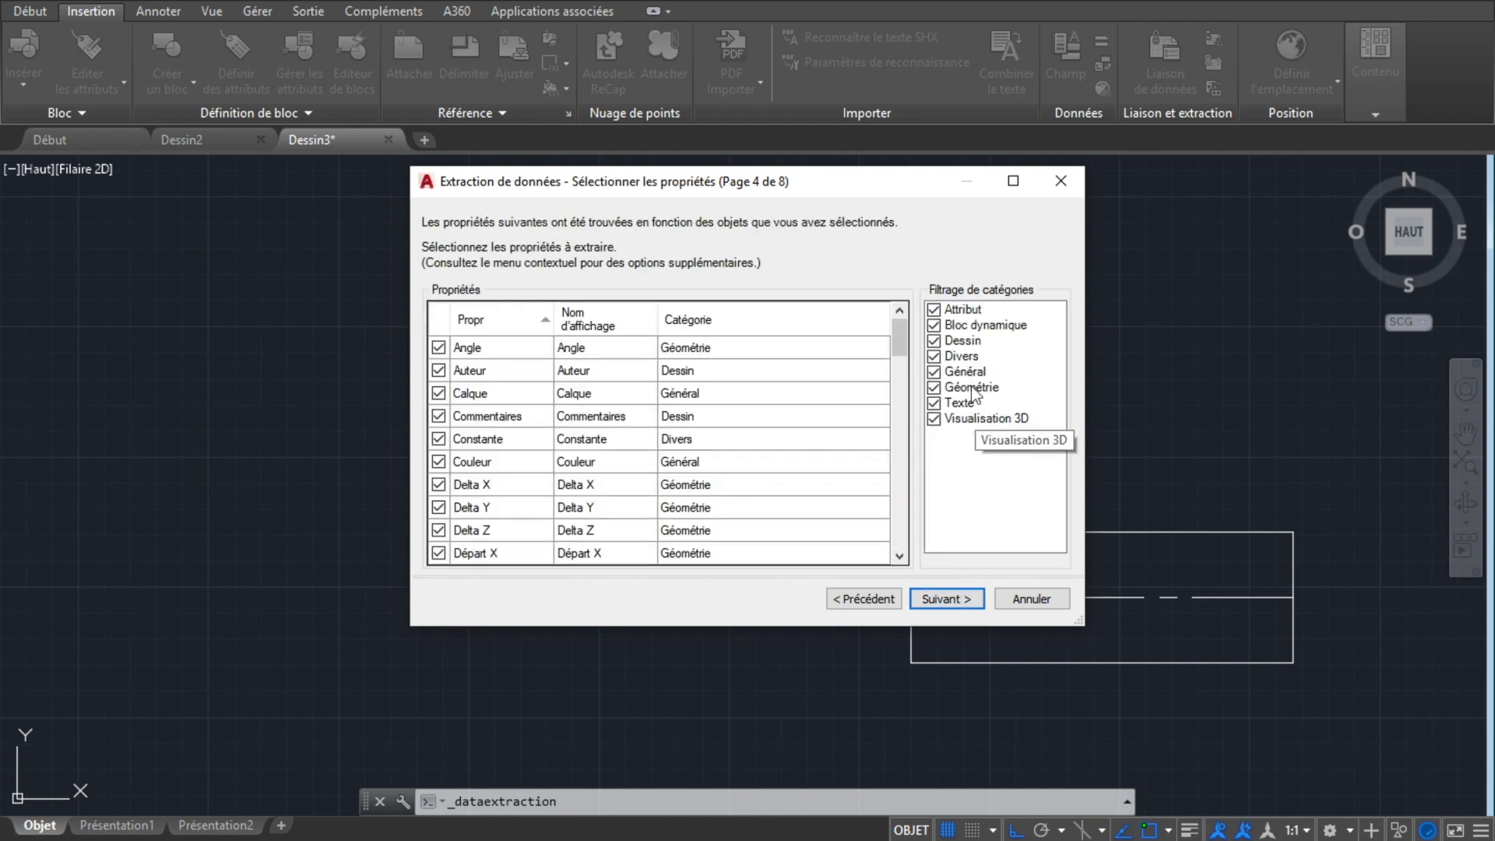
pyautogui.click(933, 326)
pyautogui.click(934, 341)
pyautogui.click(934, 357)
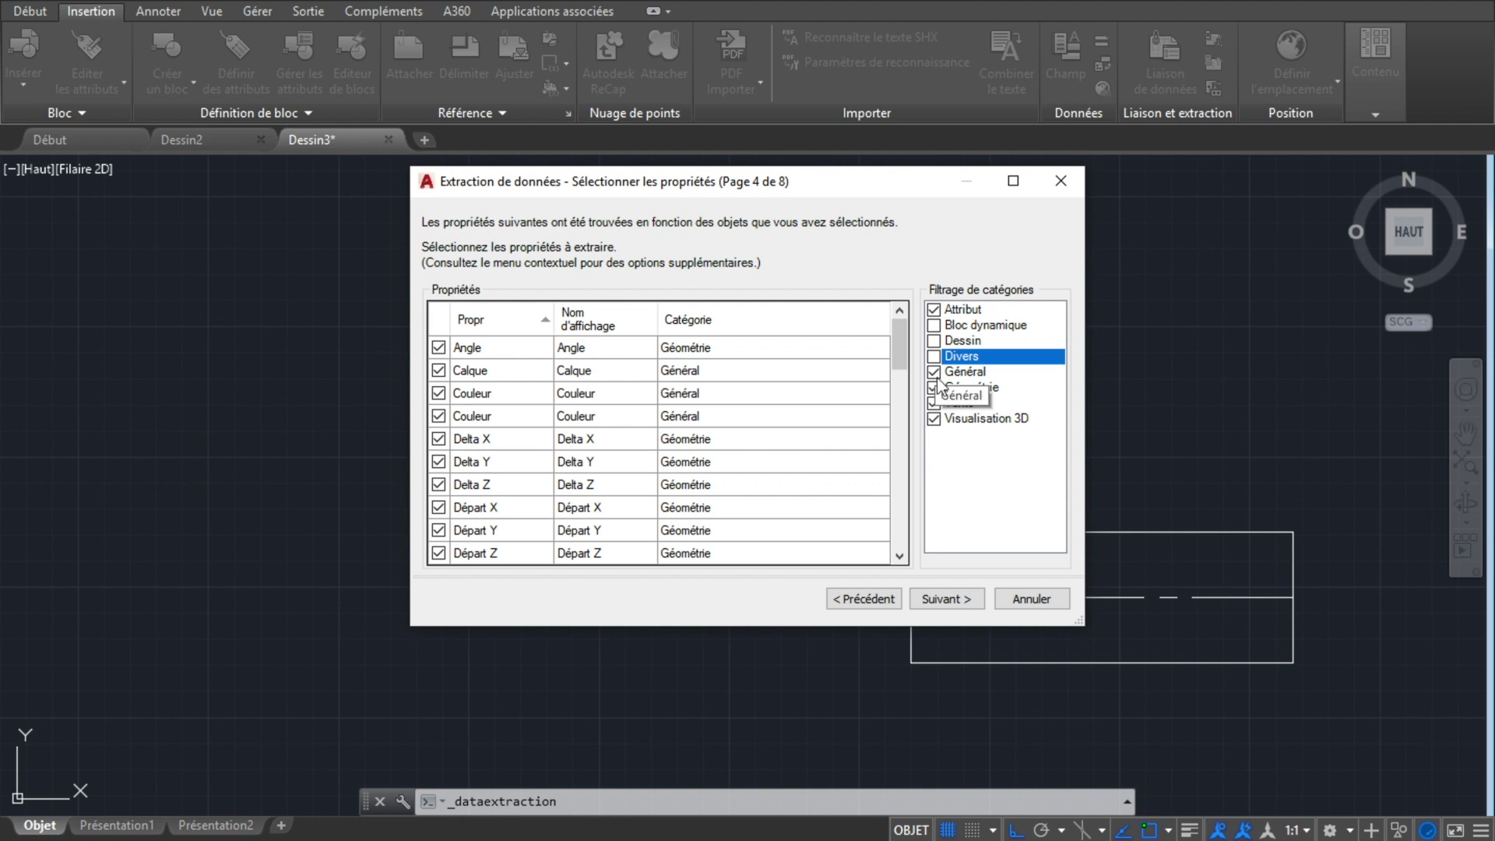
pyautogui.click(934, 372)
pyautogui.click(934, 388)
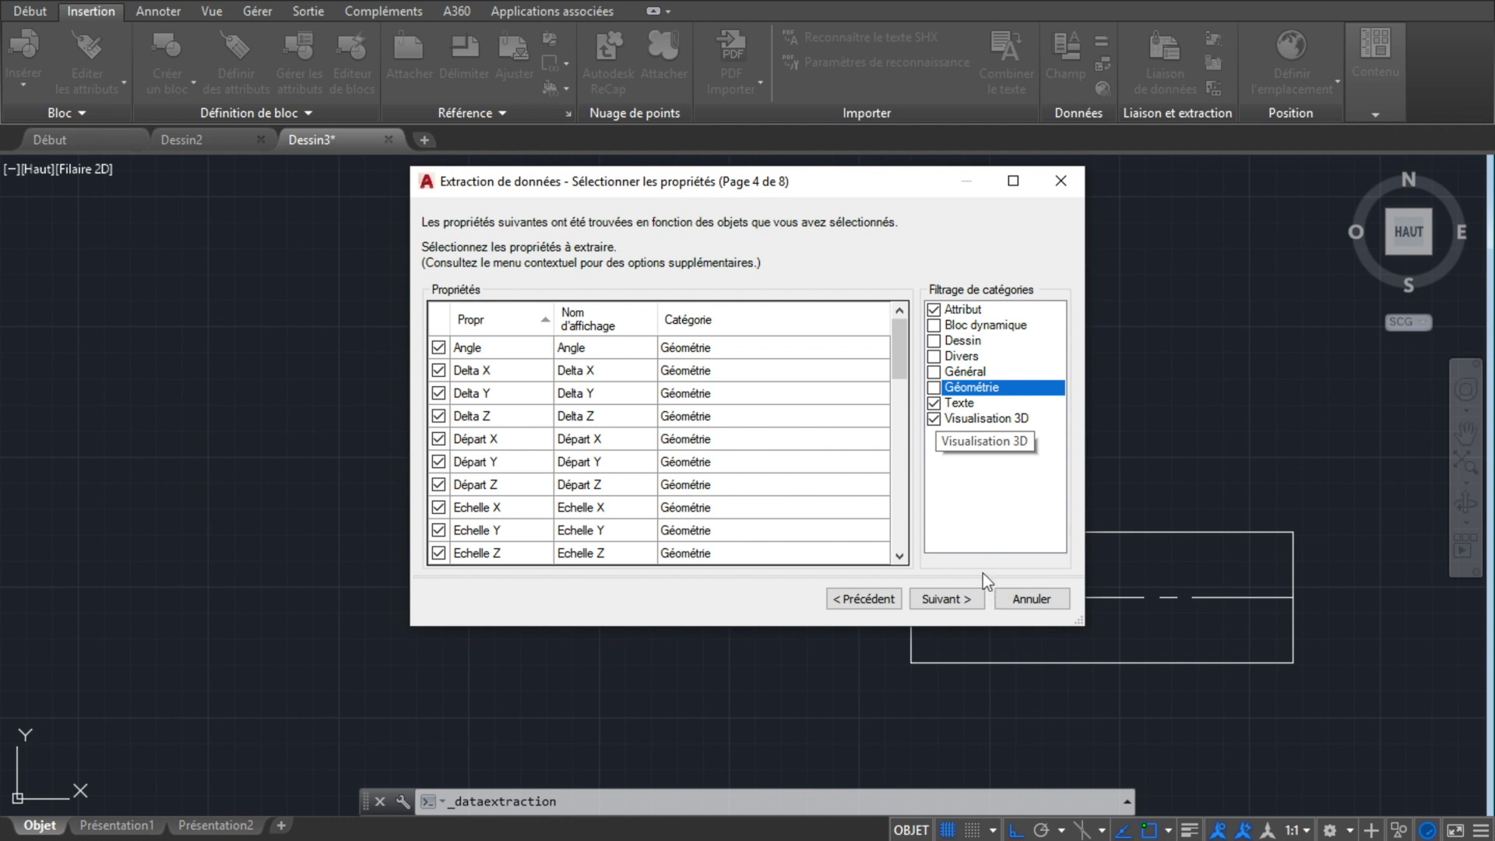
pyautogui.click(934, 419)
pyautogui.click(934, 403)
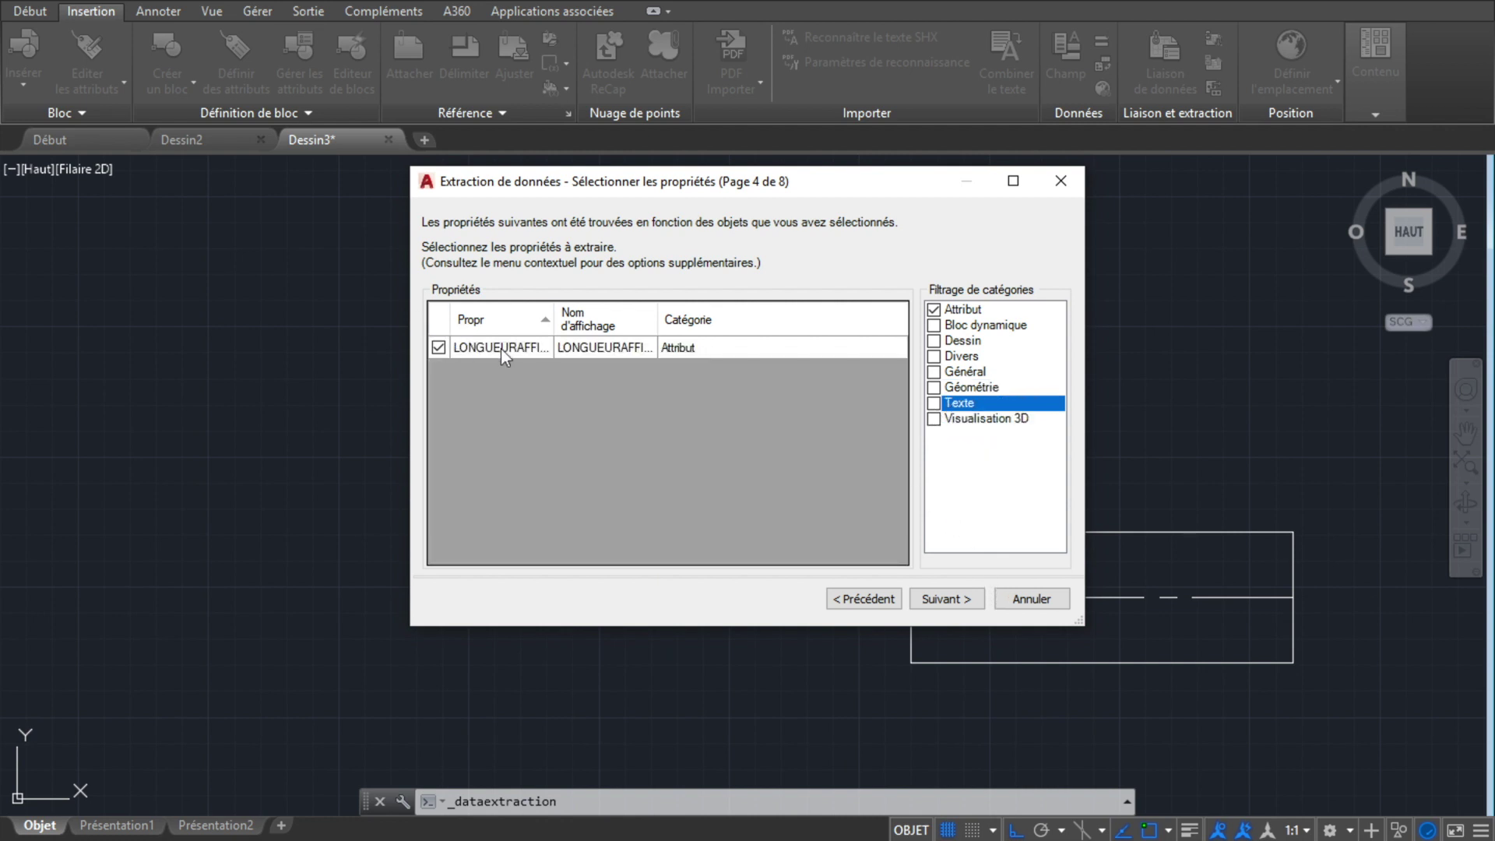
pyautogui.click(942, 600)
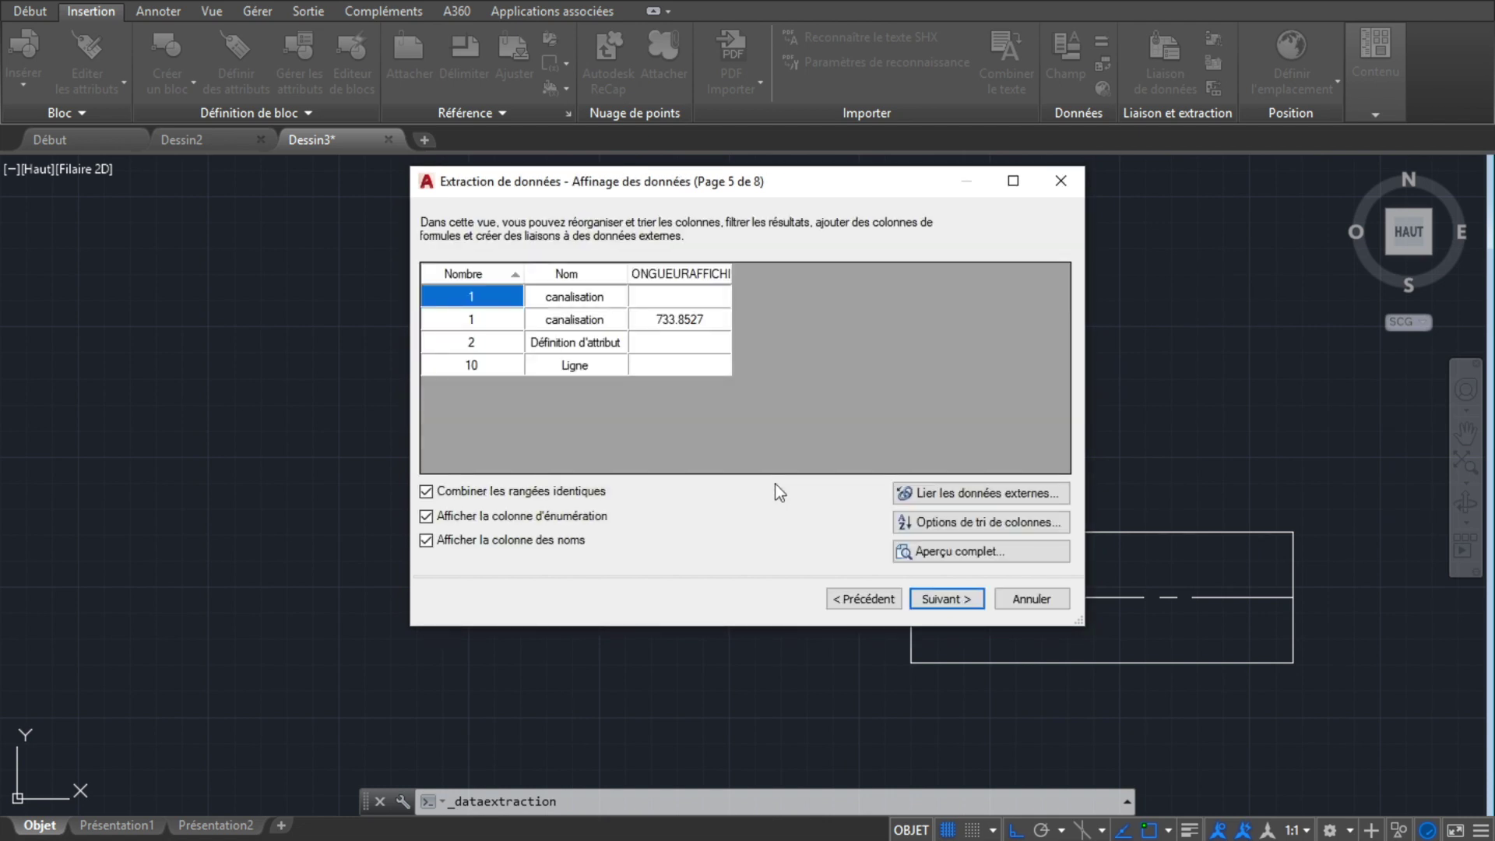
pyautogui.click(478, 323)
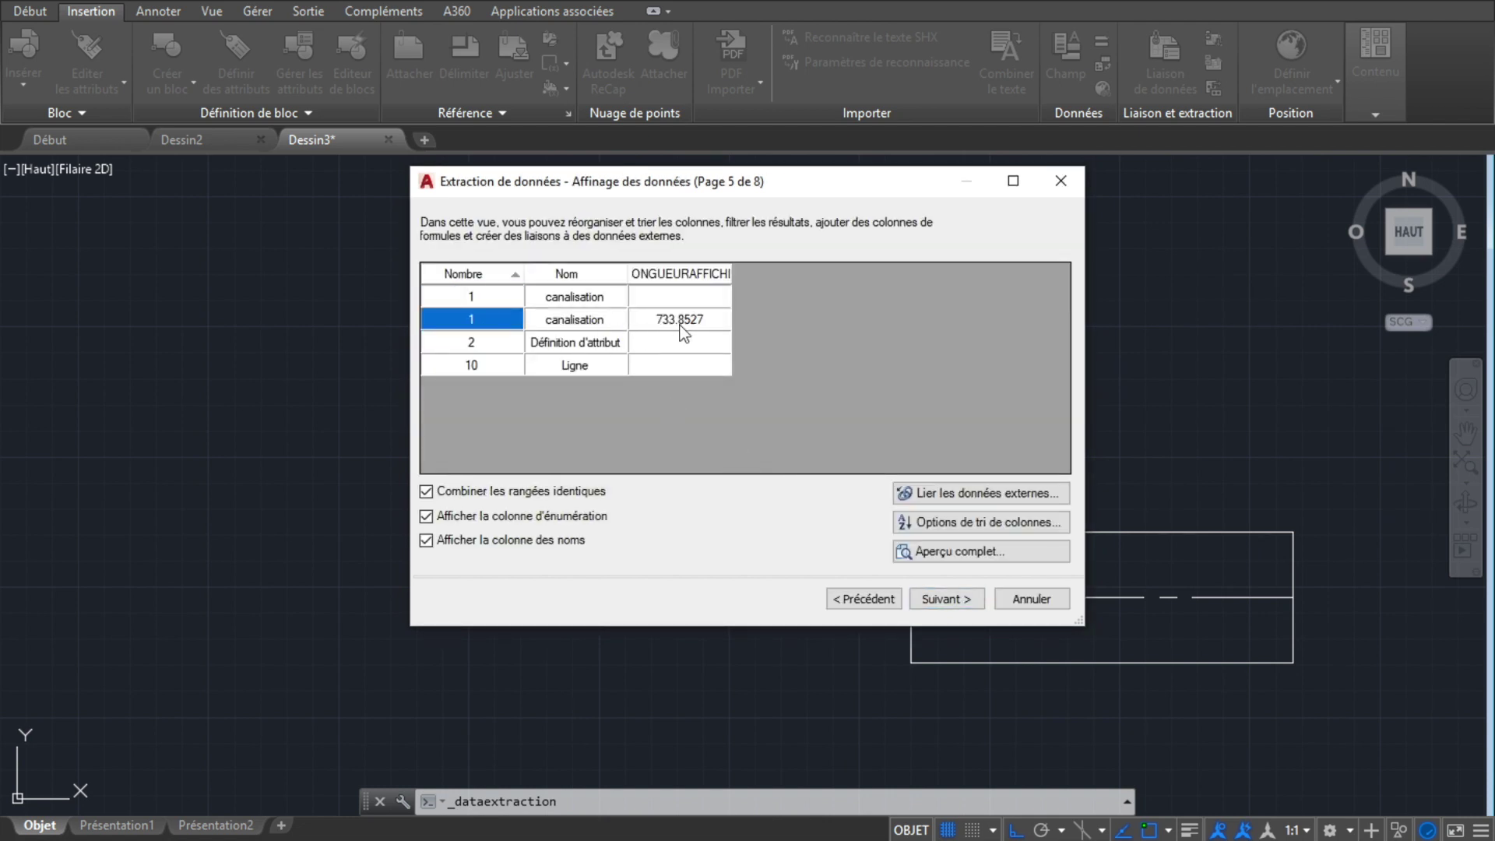
# - Output the extracted data to the external file Dessin3.xls in the Documents folder and complete the data extraction
pyautogui.click(952, 598)
pyautogui.click(466, 282)
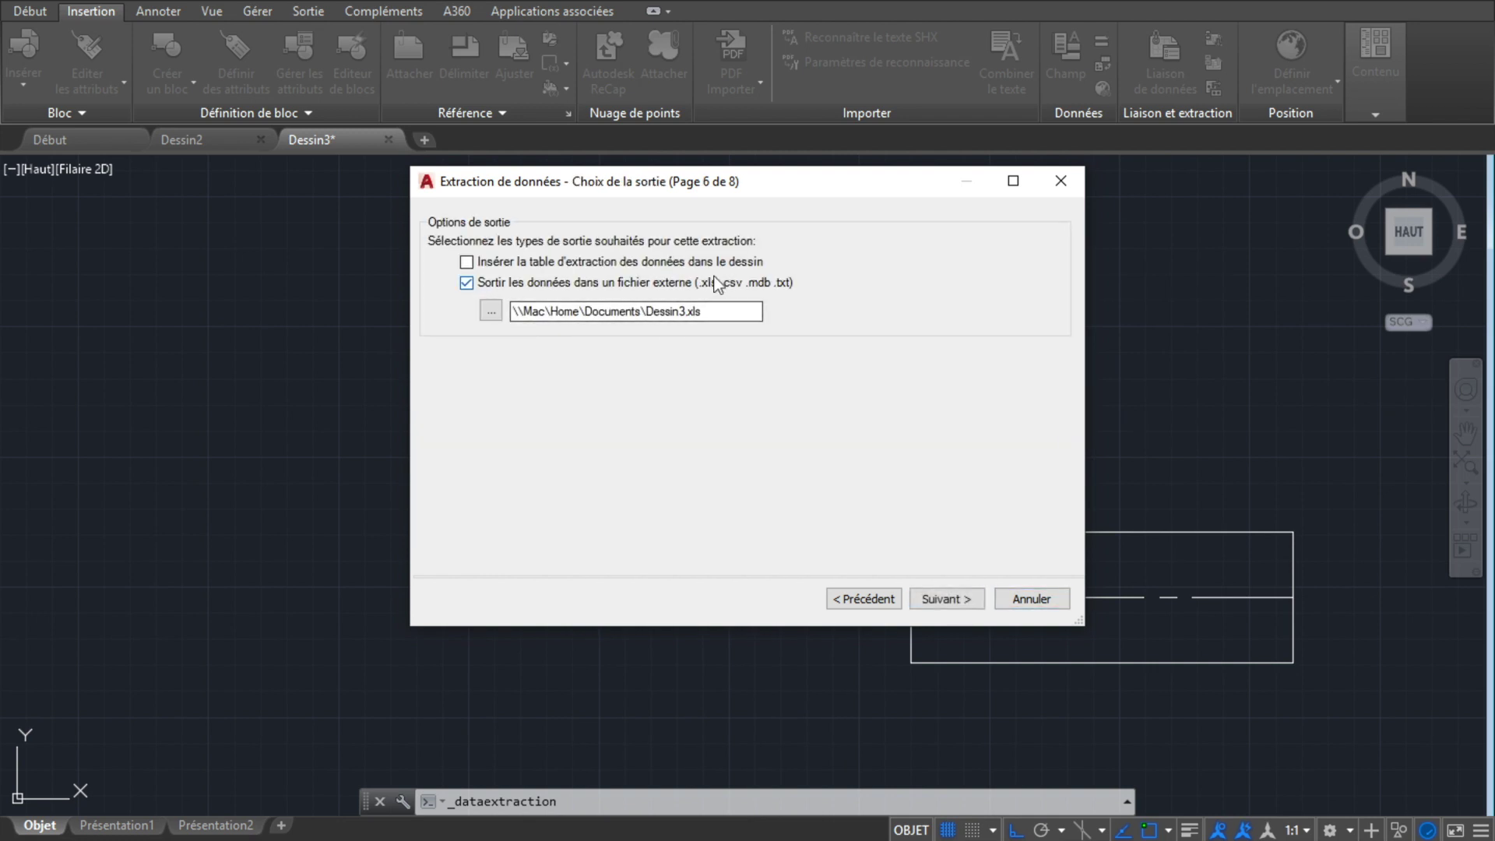
pyautogui.click(951, 596)
pyautogui.click(955, 595)
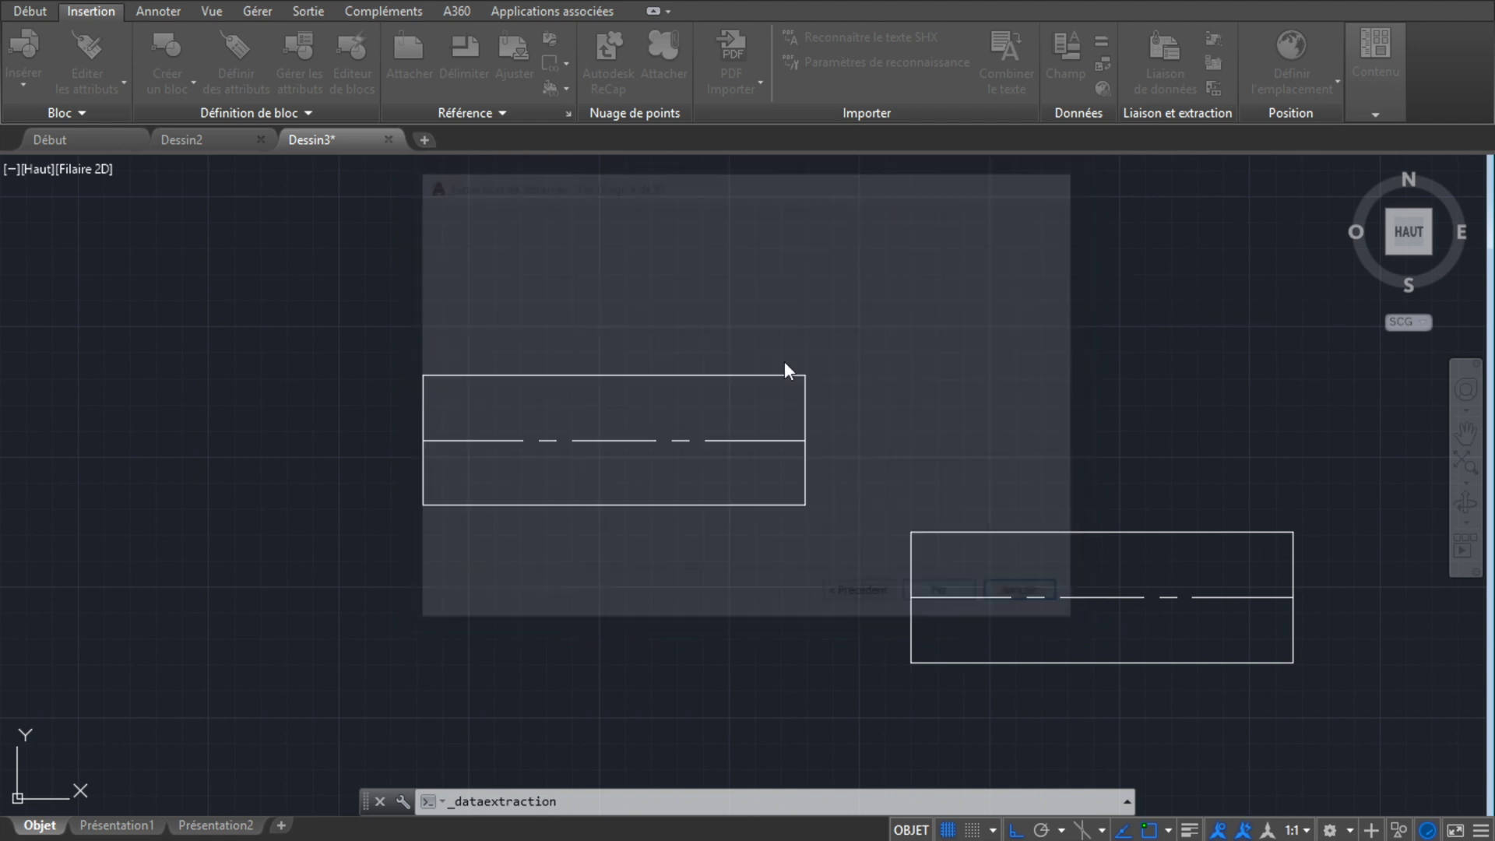
# - Switch to the Mac desktop, open Dessin3.xls from the Documents folder in Excel, and examine the extracted rows
pyautogui.press('F4')
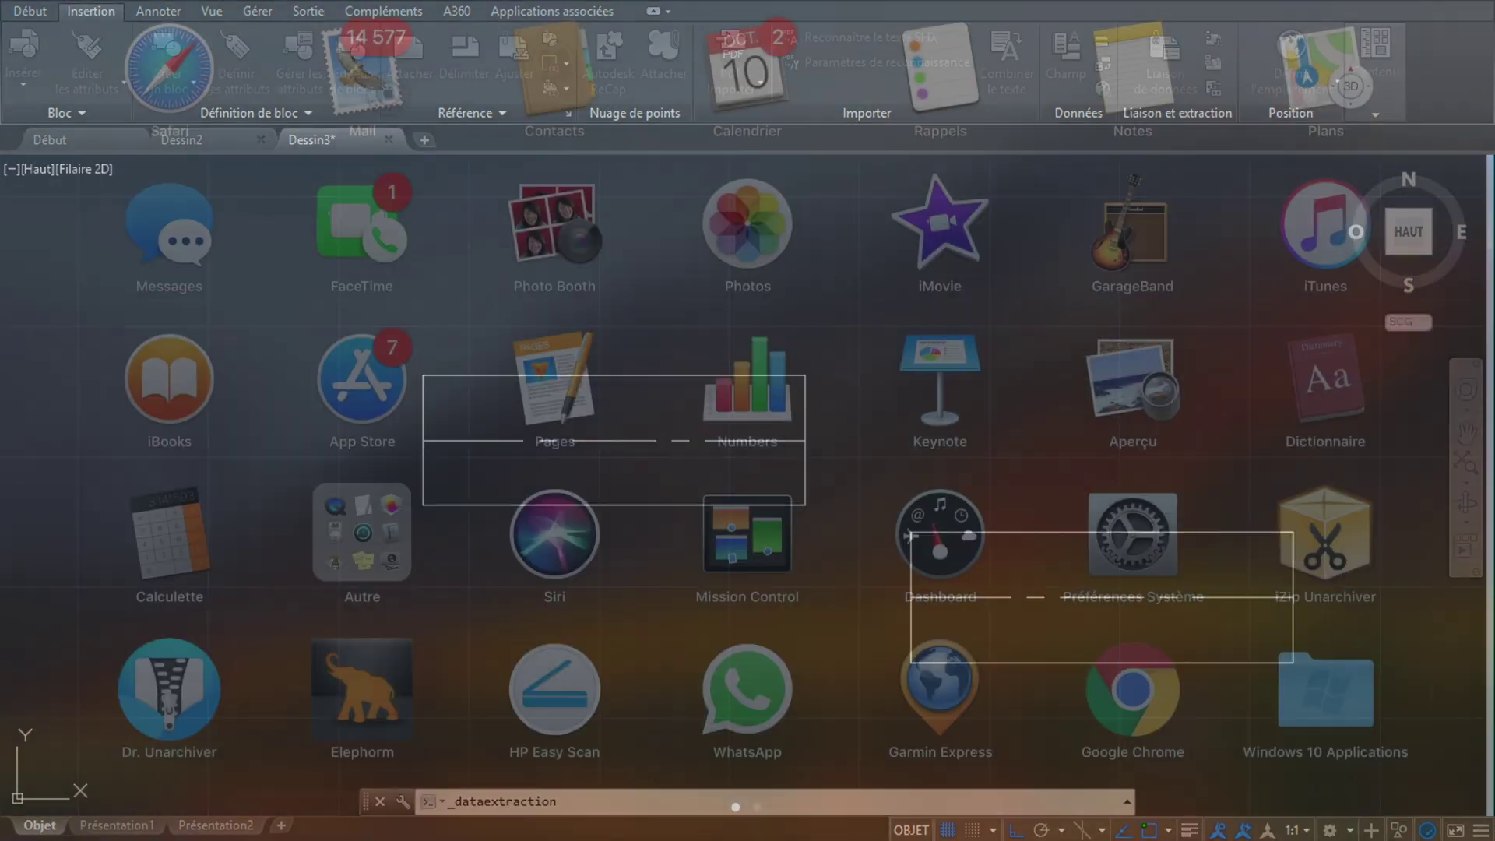
pyautogui.hotkey('ctrl', 'Left')
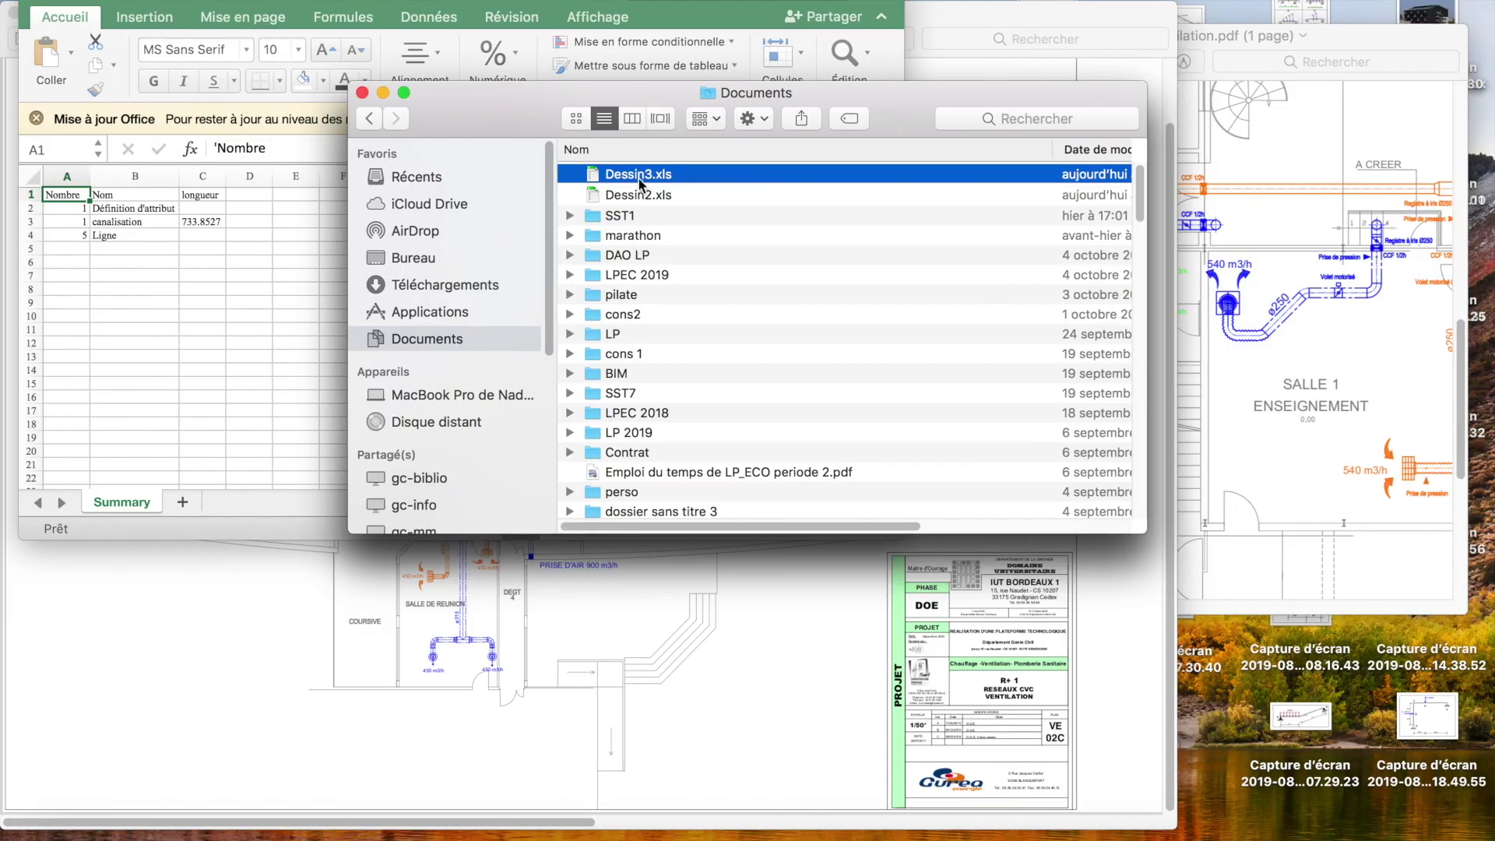
pyautogui.doubleClick(638, 177)
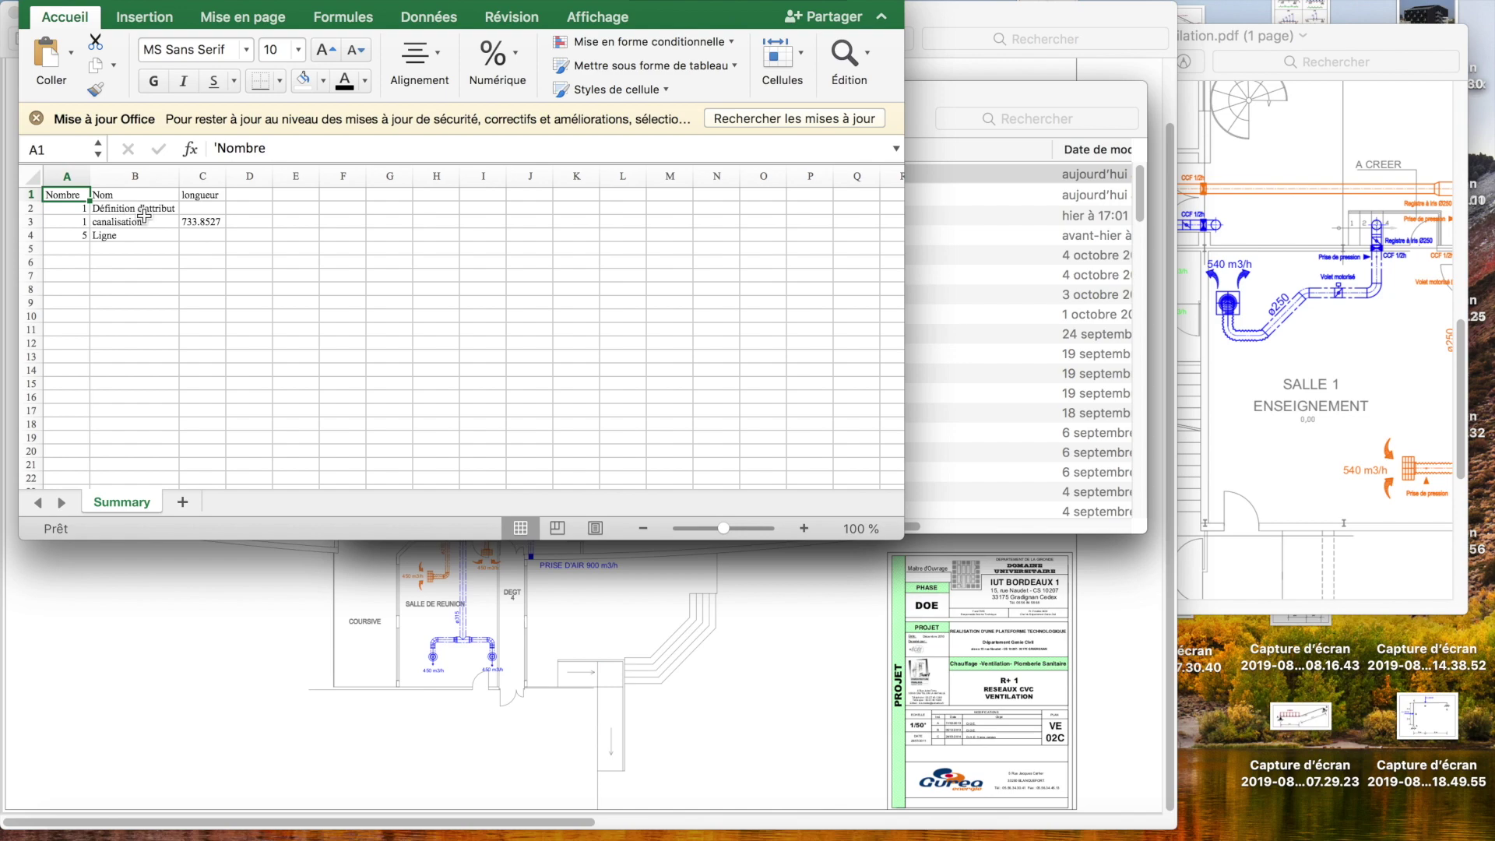
pyautogui.moveTo(59, 235); pyautogui.dragTo(134, 258)
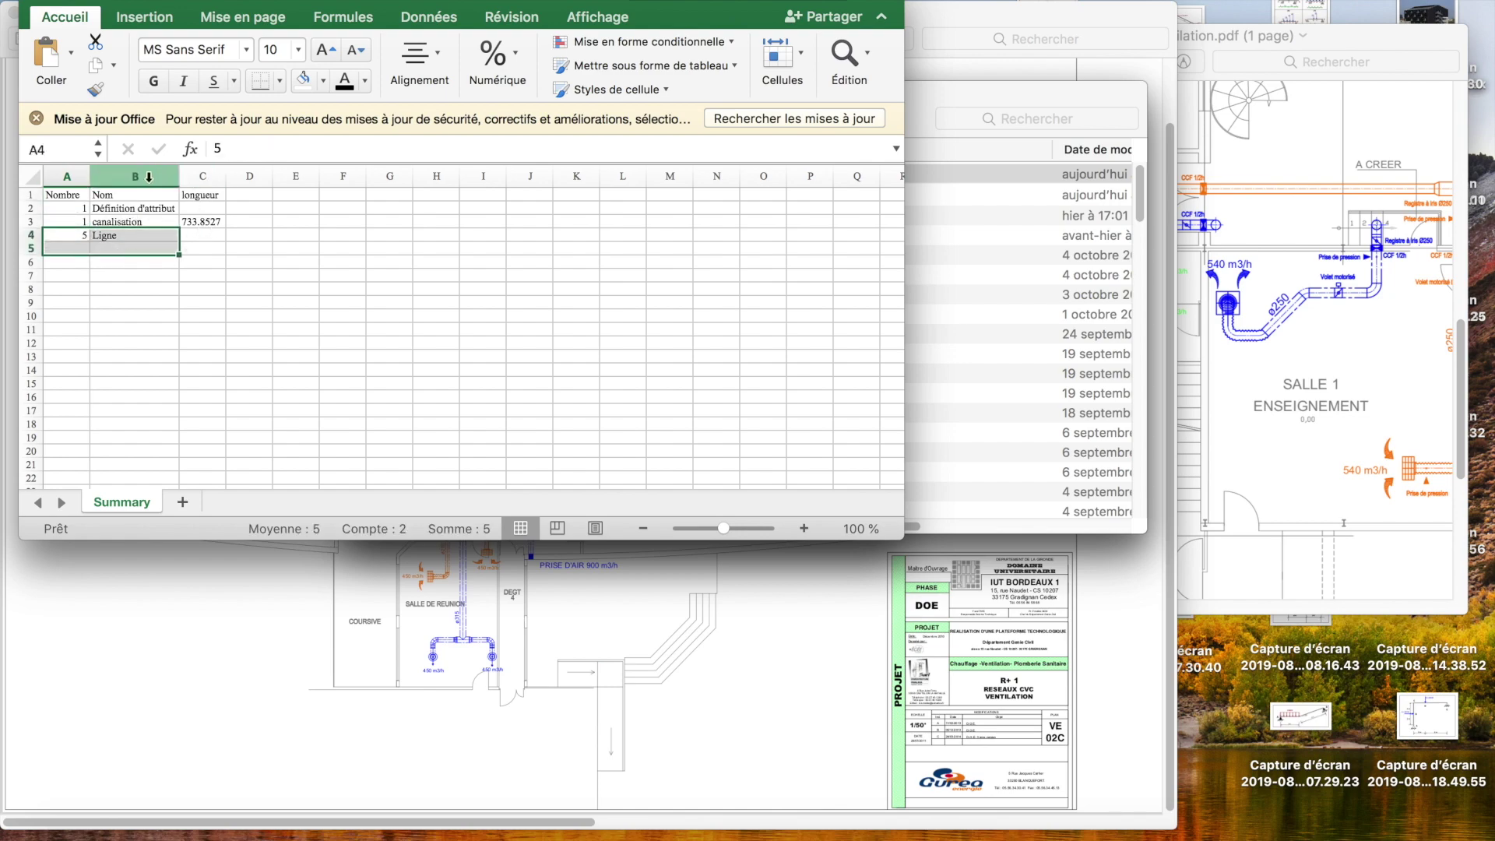
# - Close the Dessin3 workbook without saving its changes
pyautogui.hotkey('ctrl', 'Down')
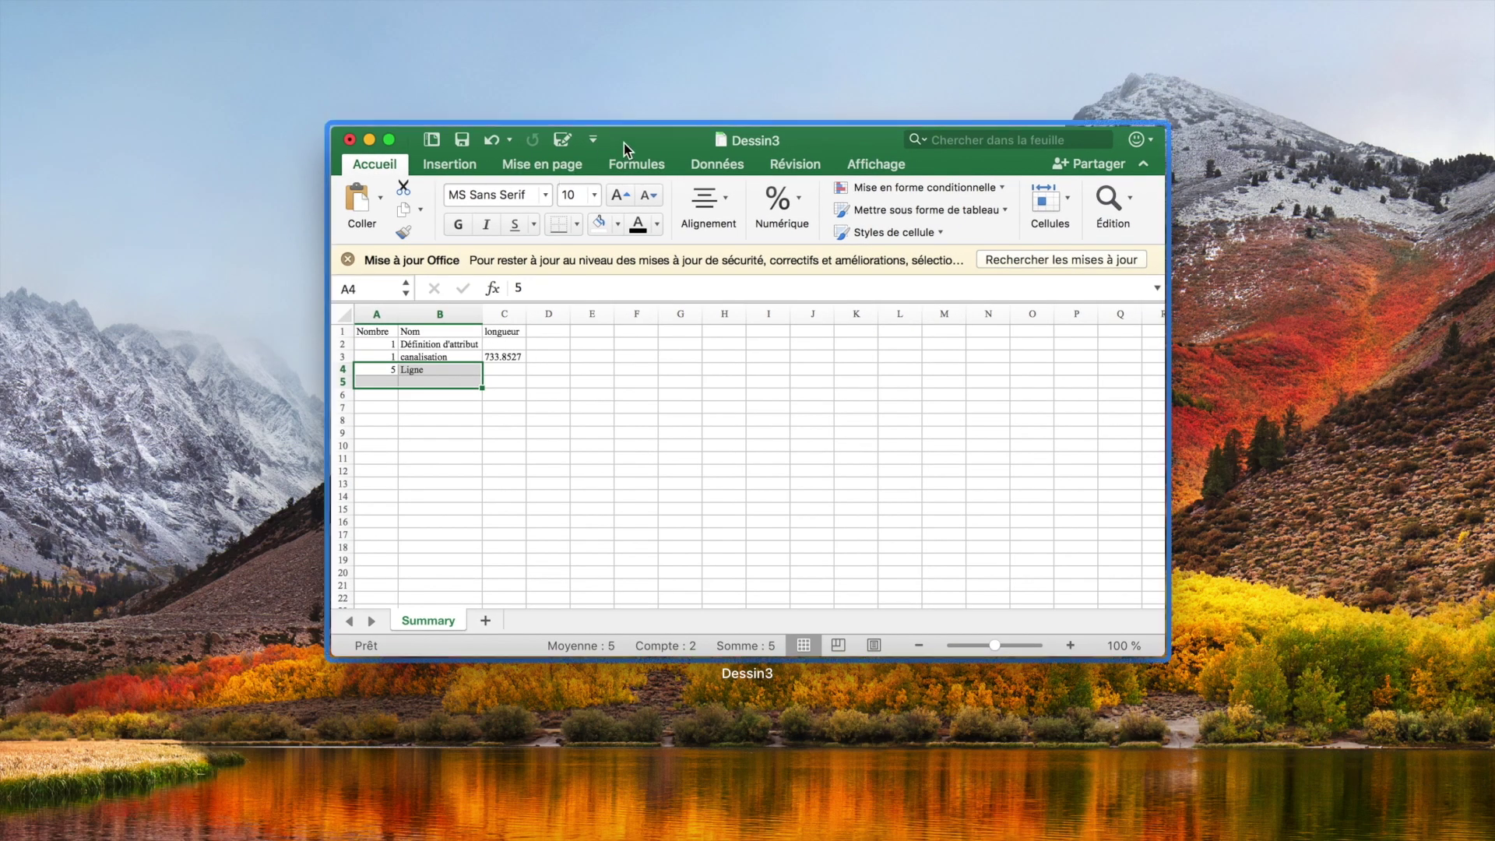
pyautogui.click(623, 144)
pyautogui.press('super+w')
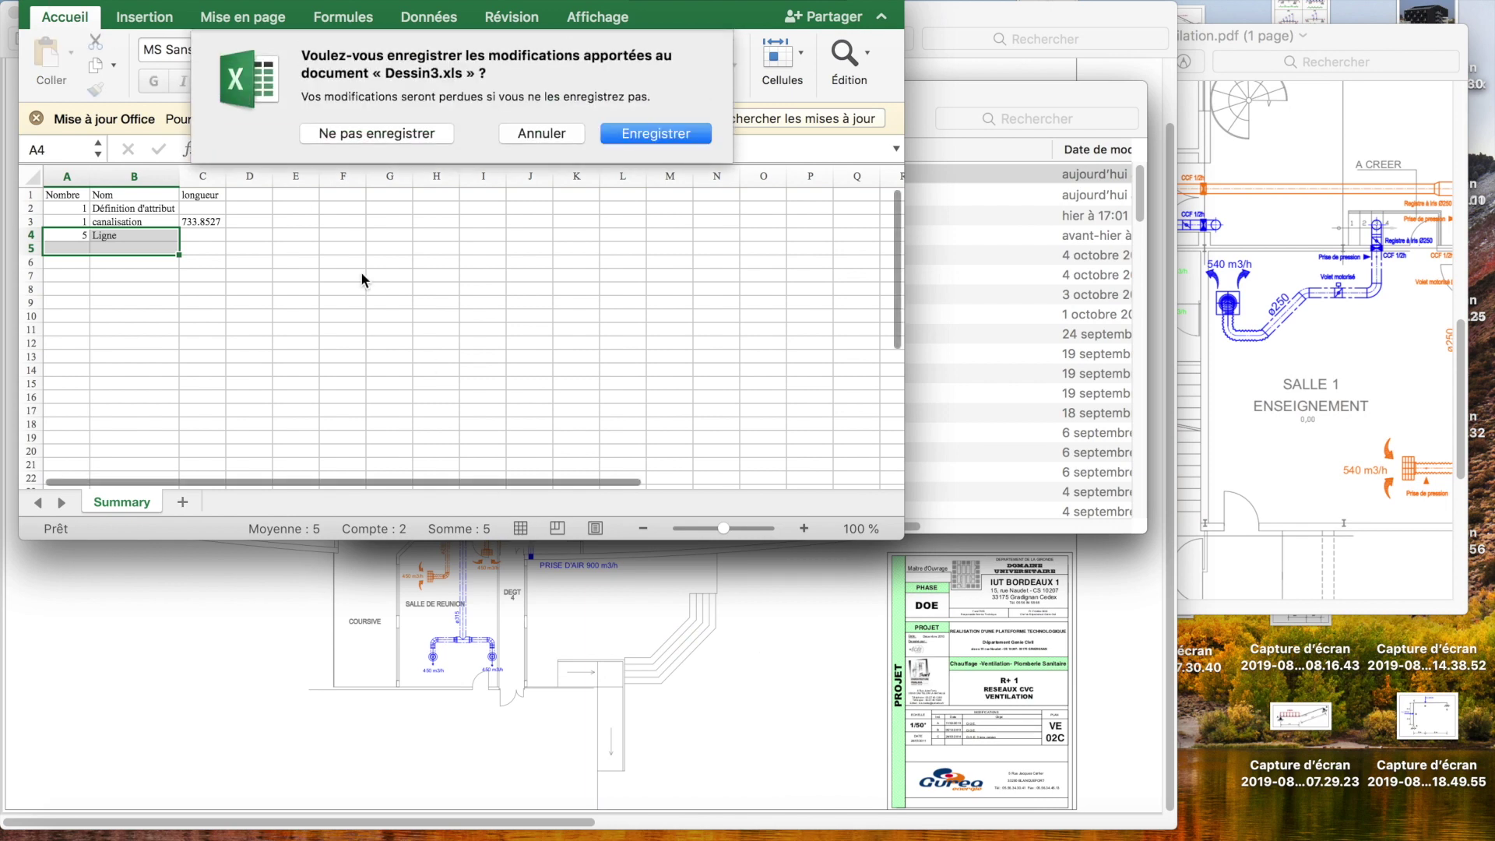
pyautogui.click(404, 132)
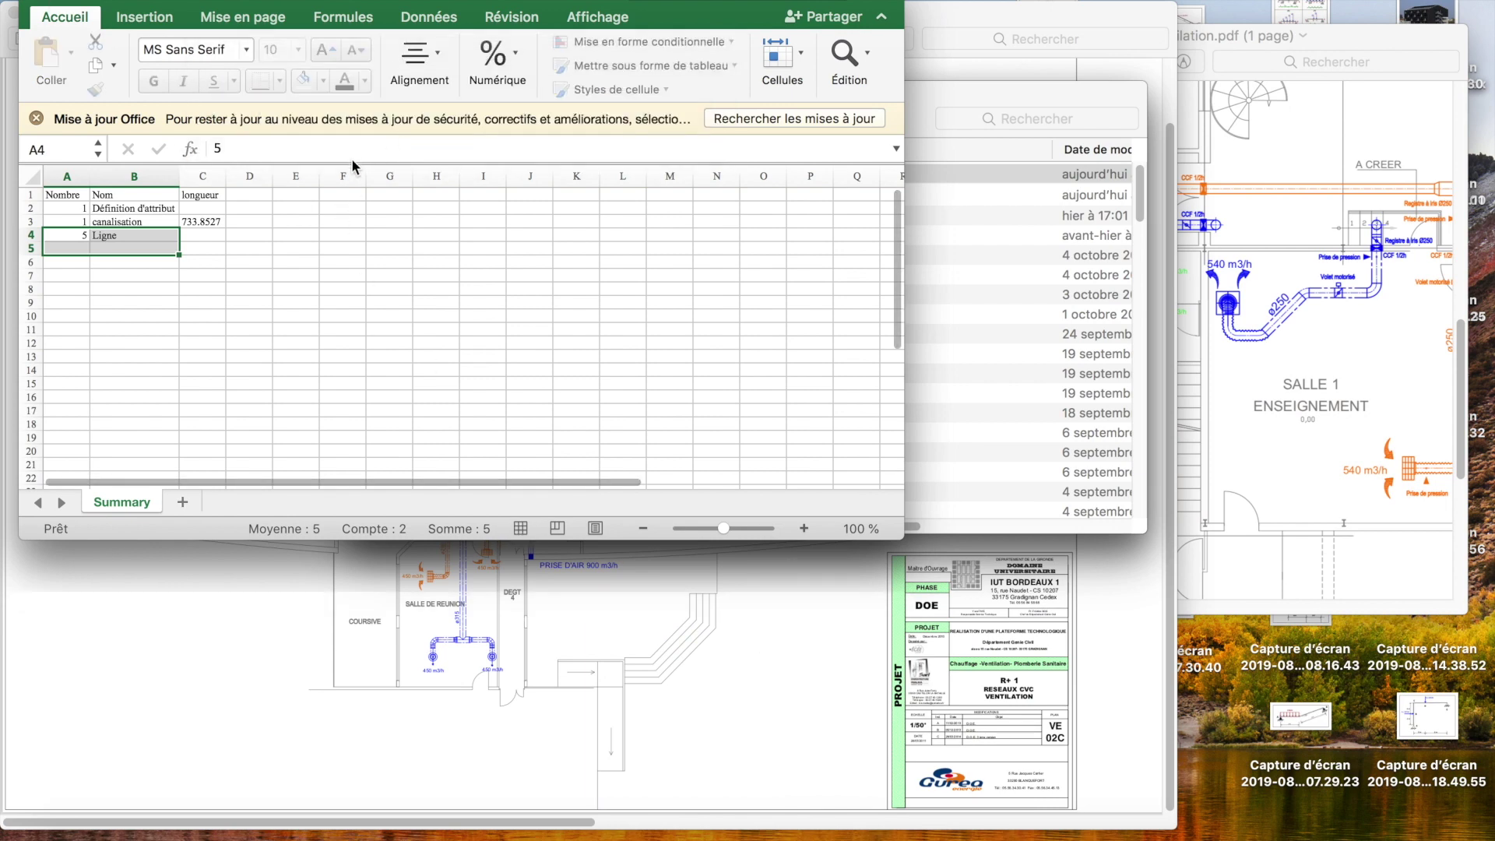